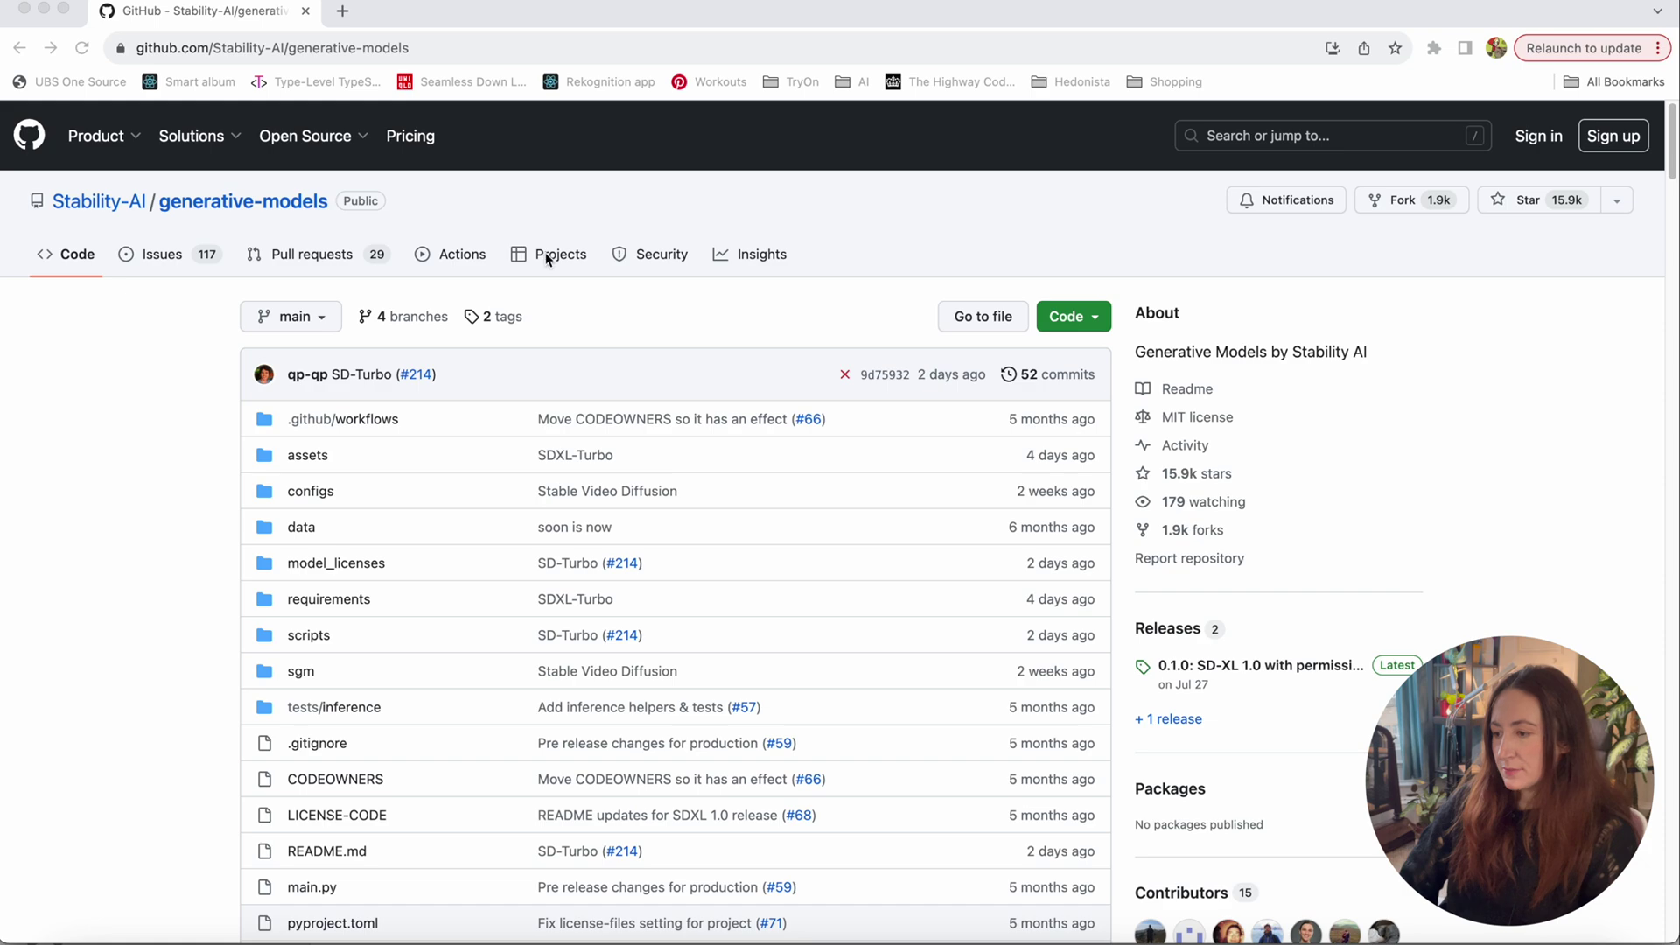
Scroll the generative-models README to the November 21, 2023 entry on SVD (576x1024) and SVD-XT (25 frames).
left_click(1496, 440)
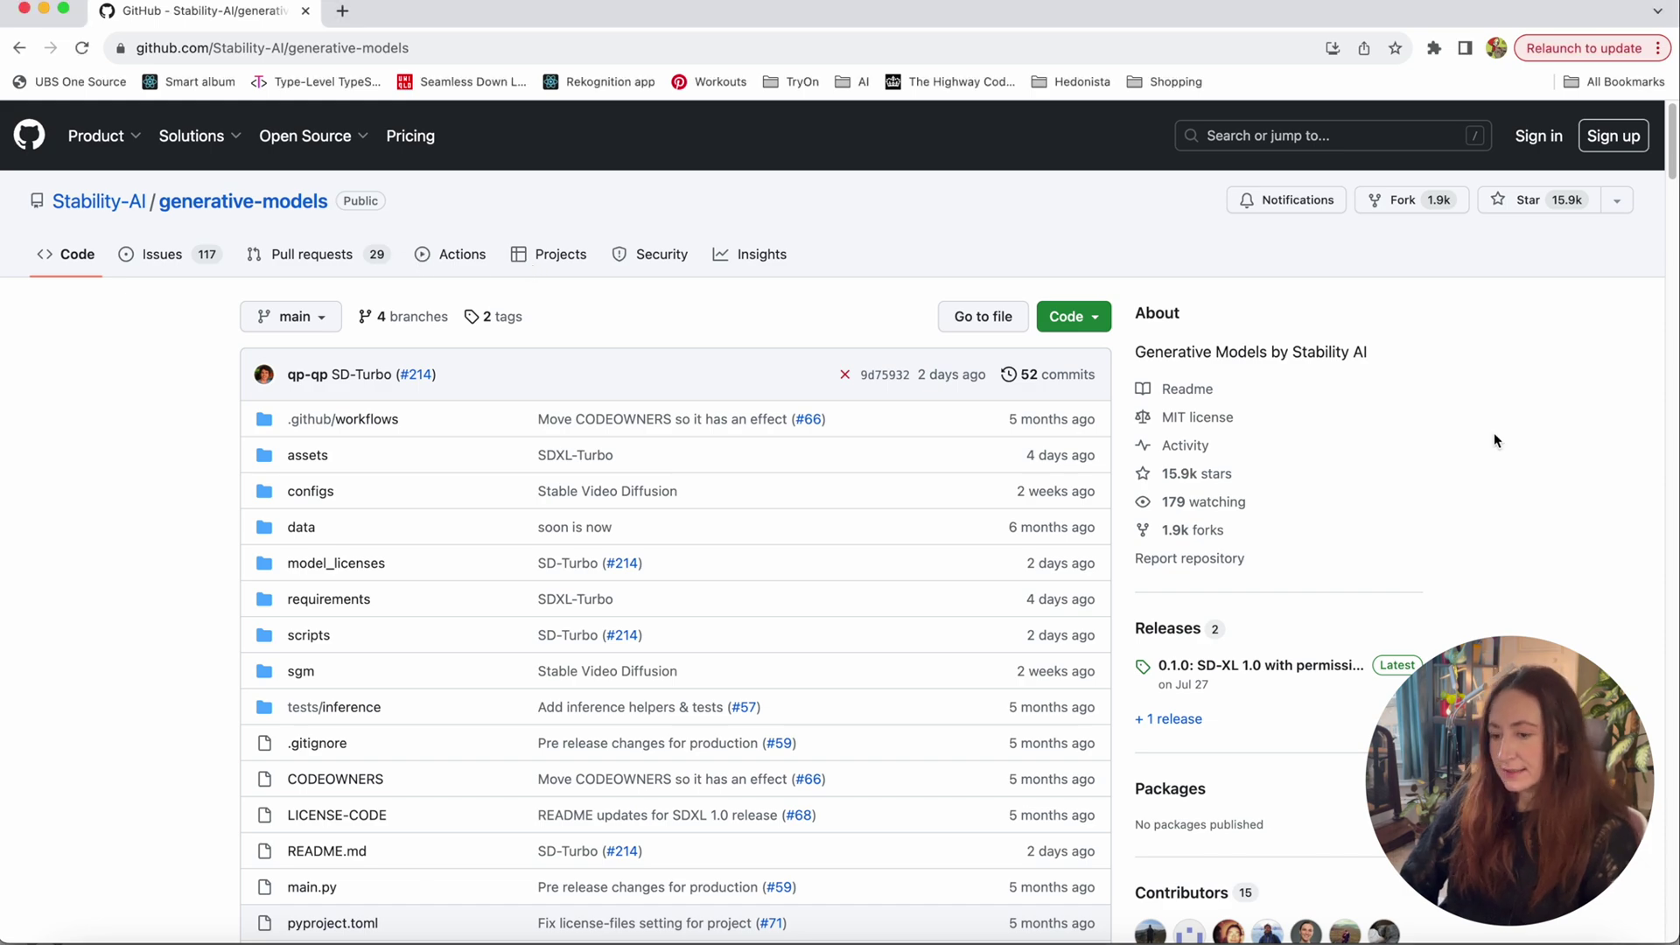
scroll(1494, 440, "down", 15)
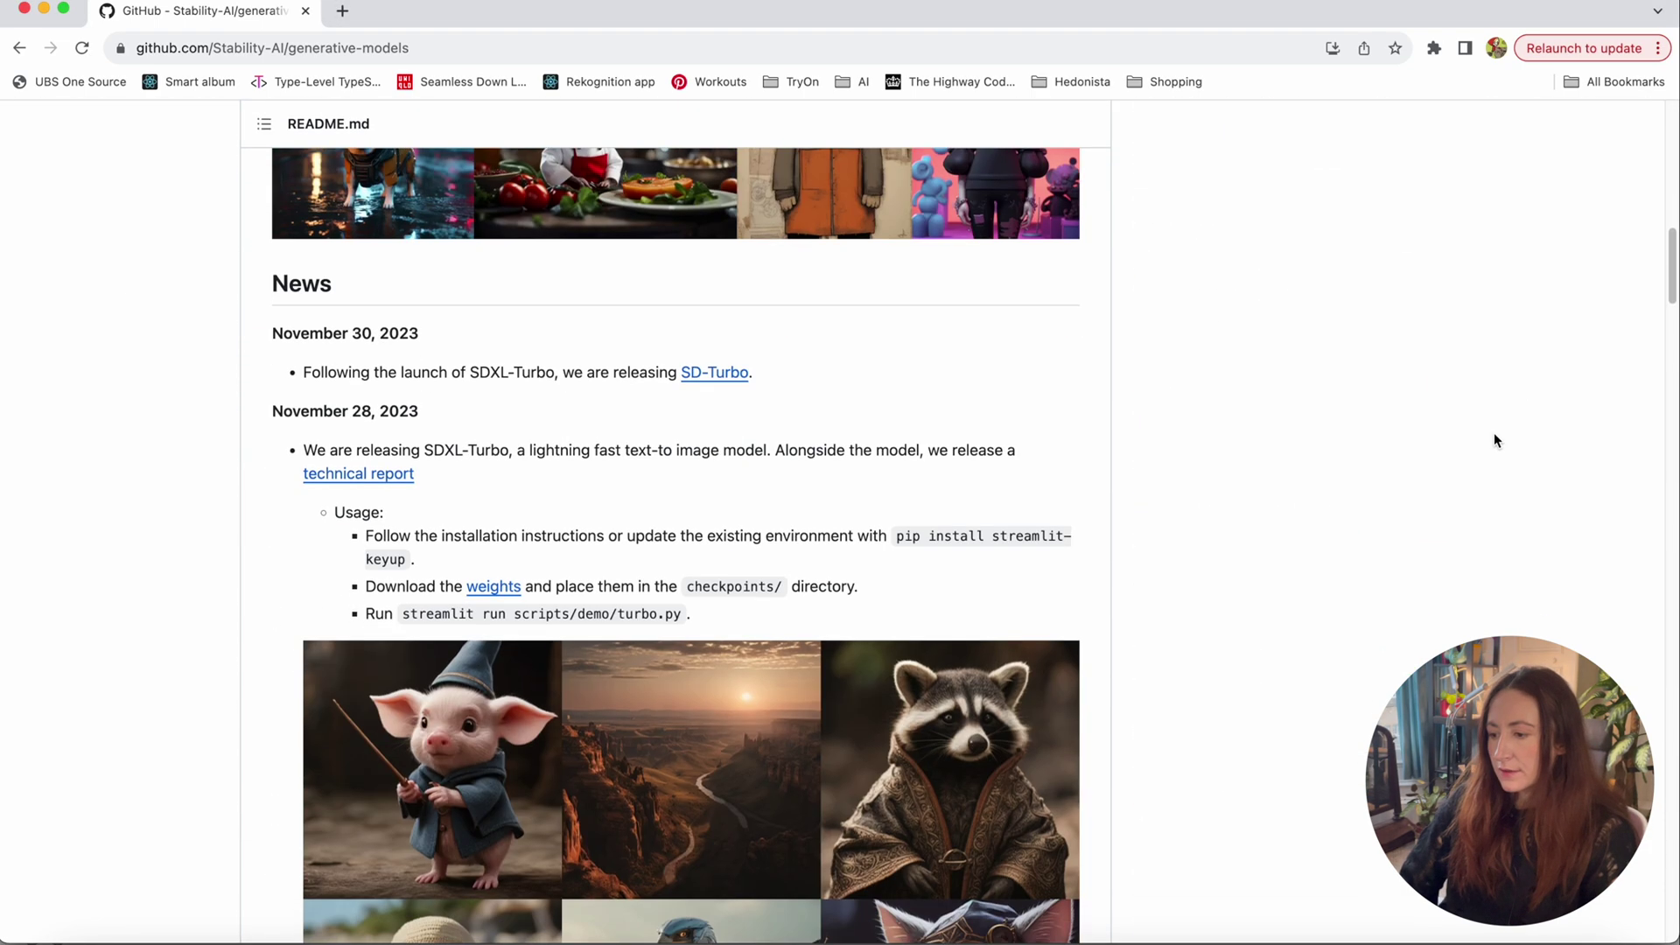
scroll(1494, 440, "down", 5)
scroll(1494, 440, "down", 4)
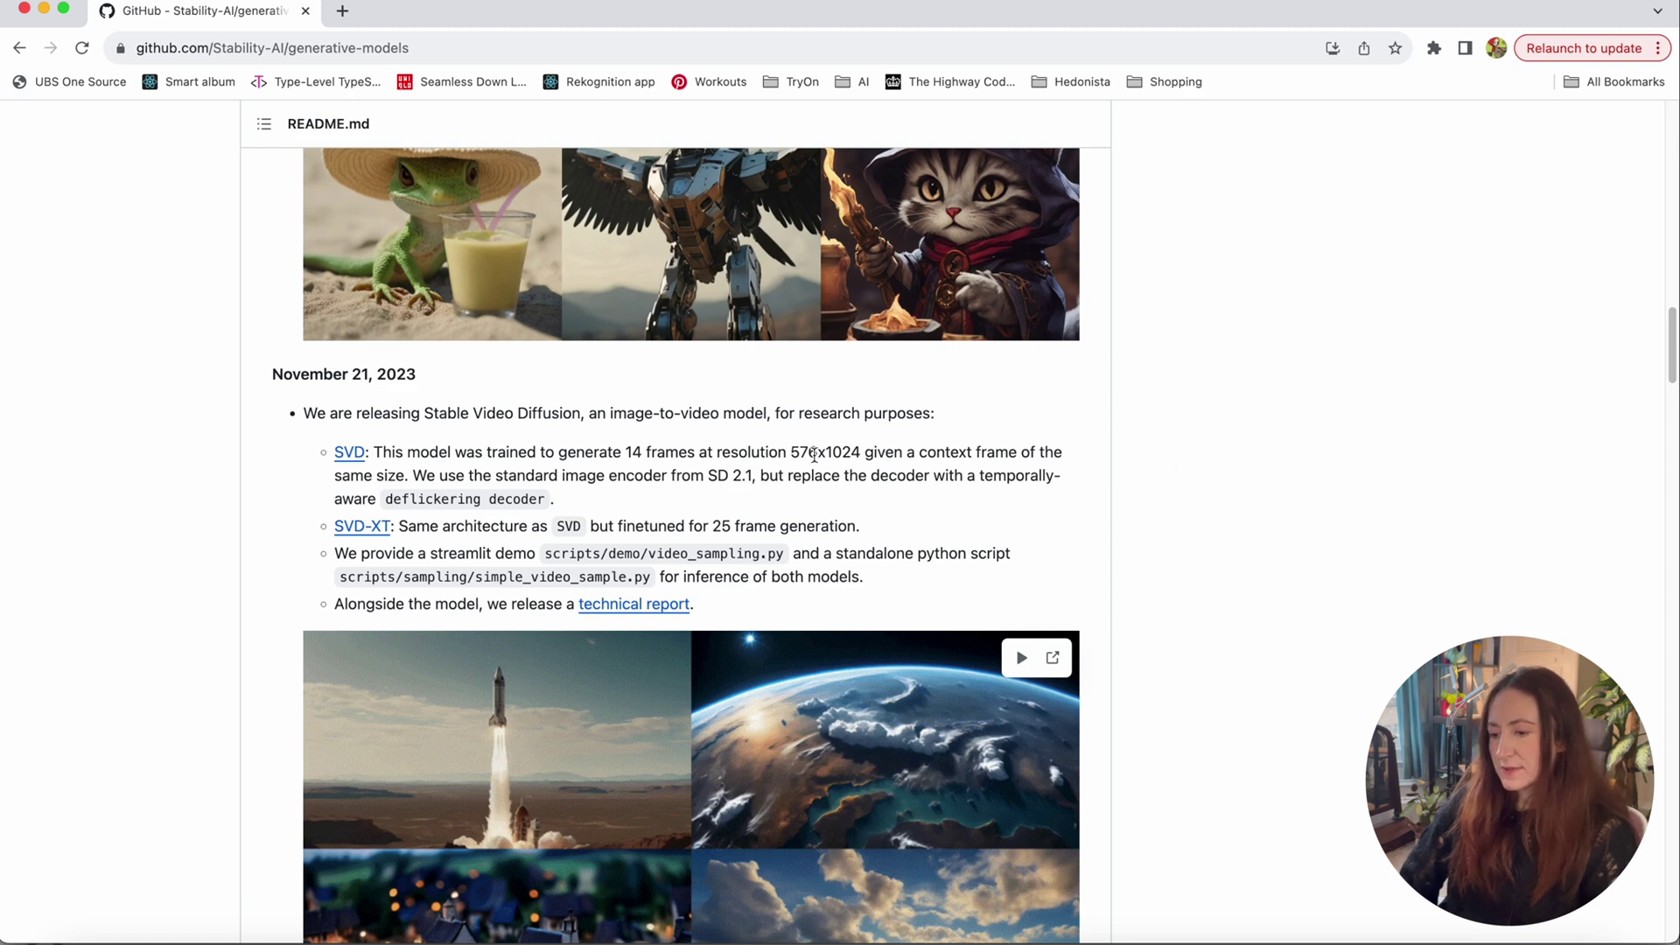
left_click_drag(790, 454, 811, 454)
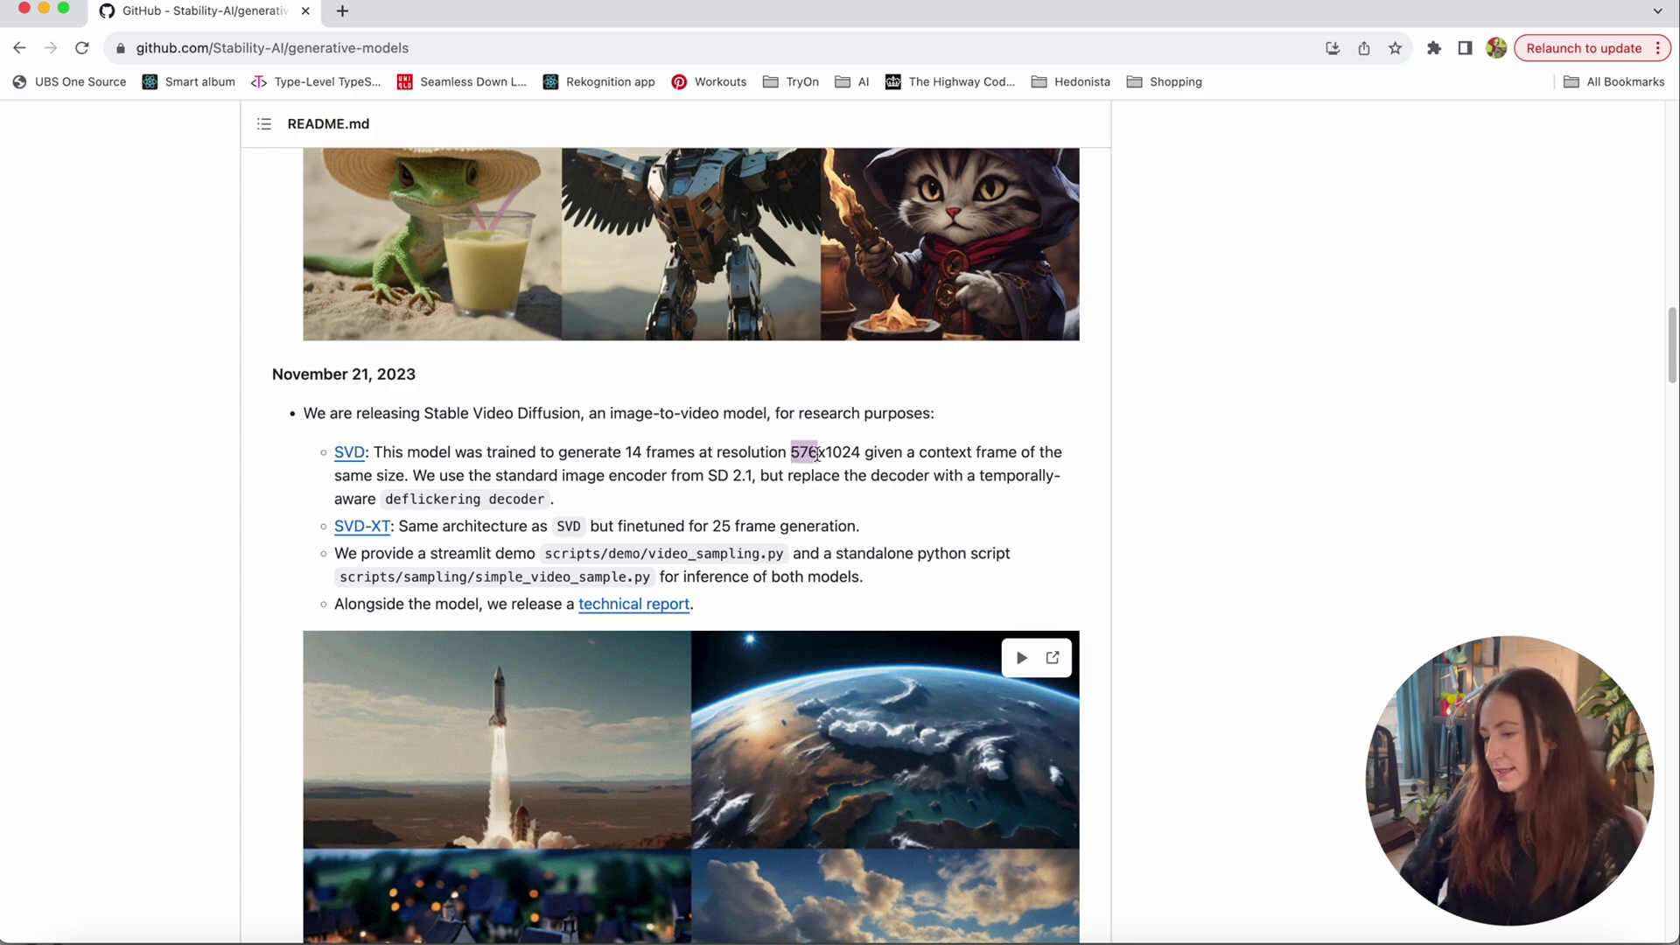
left_click(828, 454)
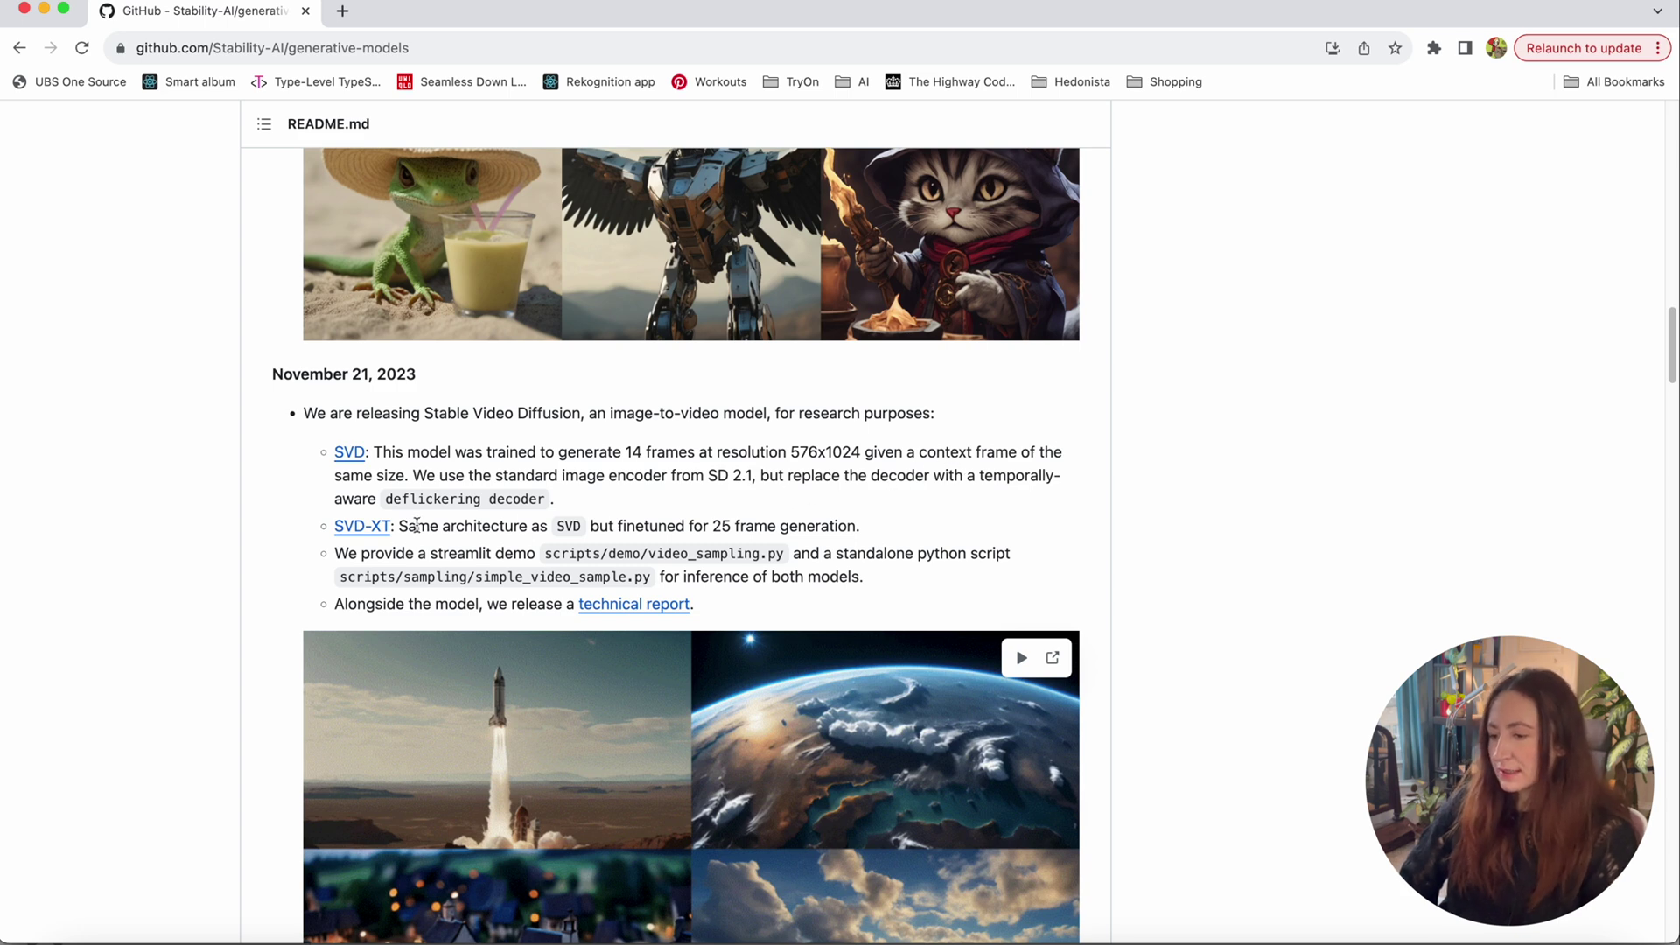
left_click_drag(416, 525, 817, 526)
left_click(847, 529)
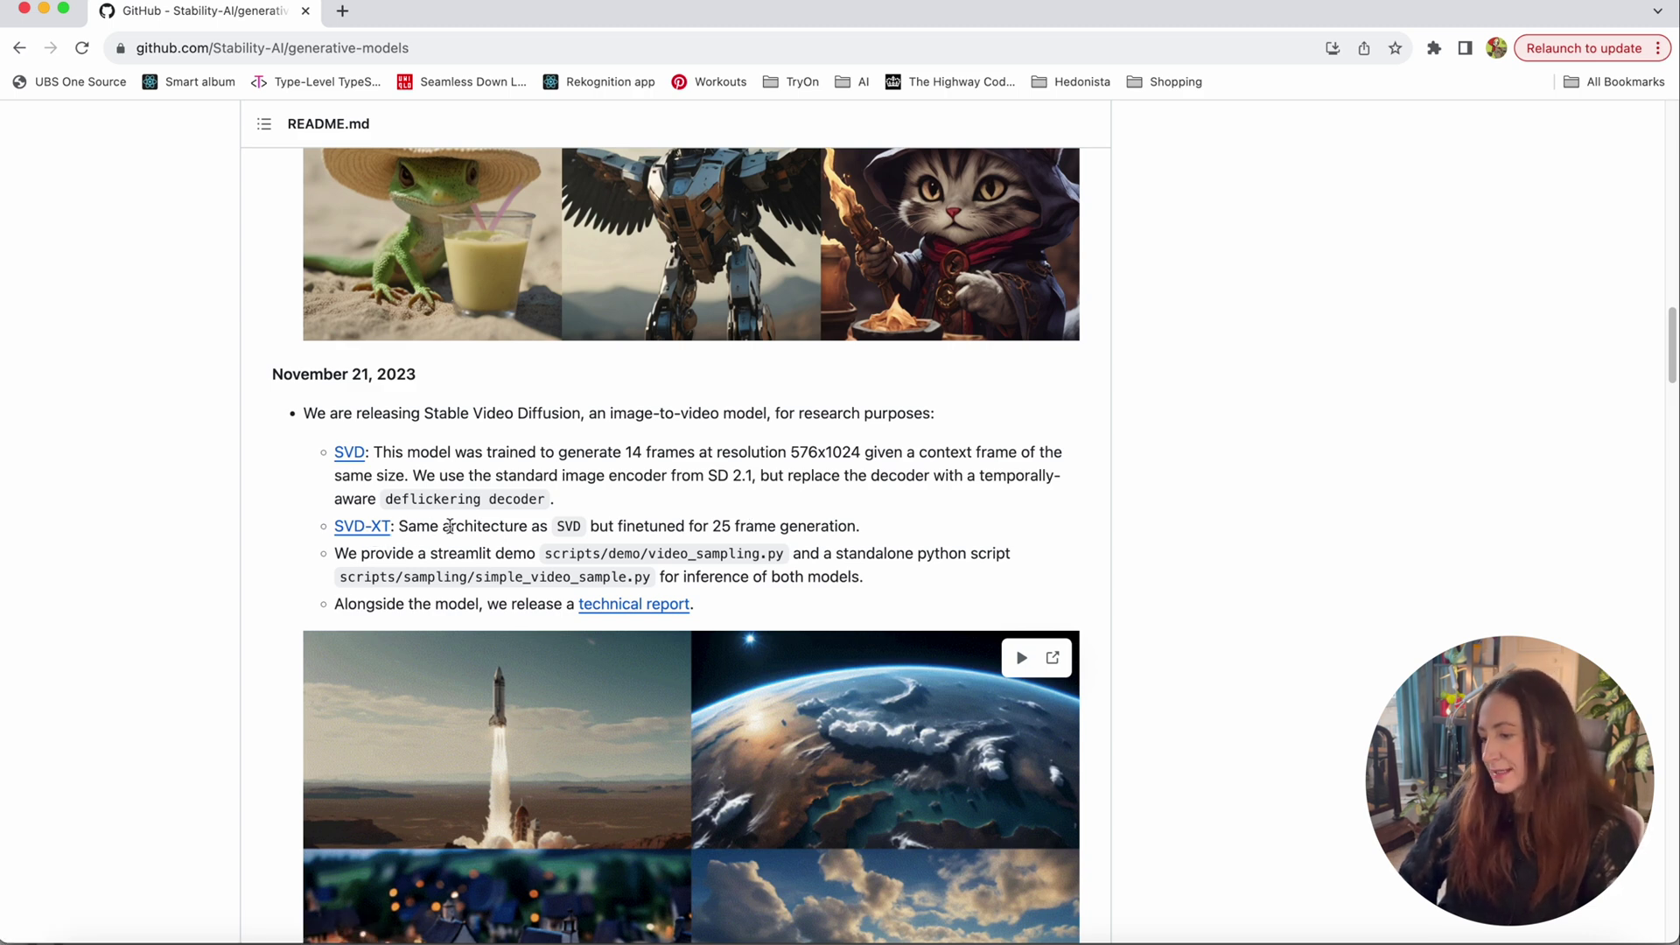
scroll(420, 521, "down", 1)
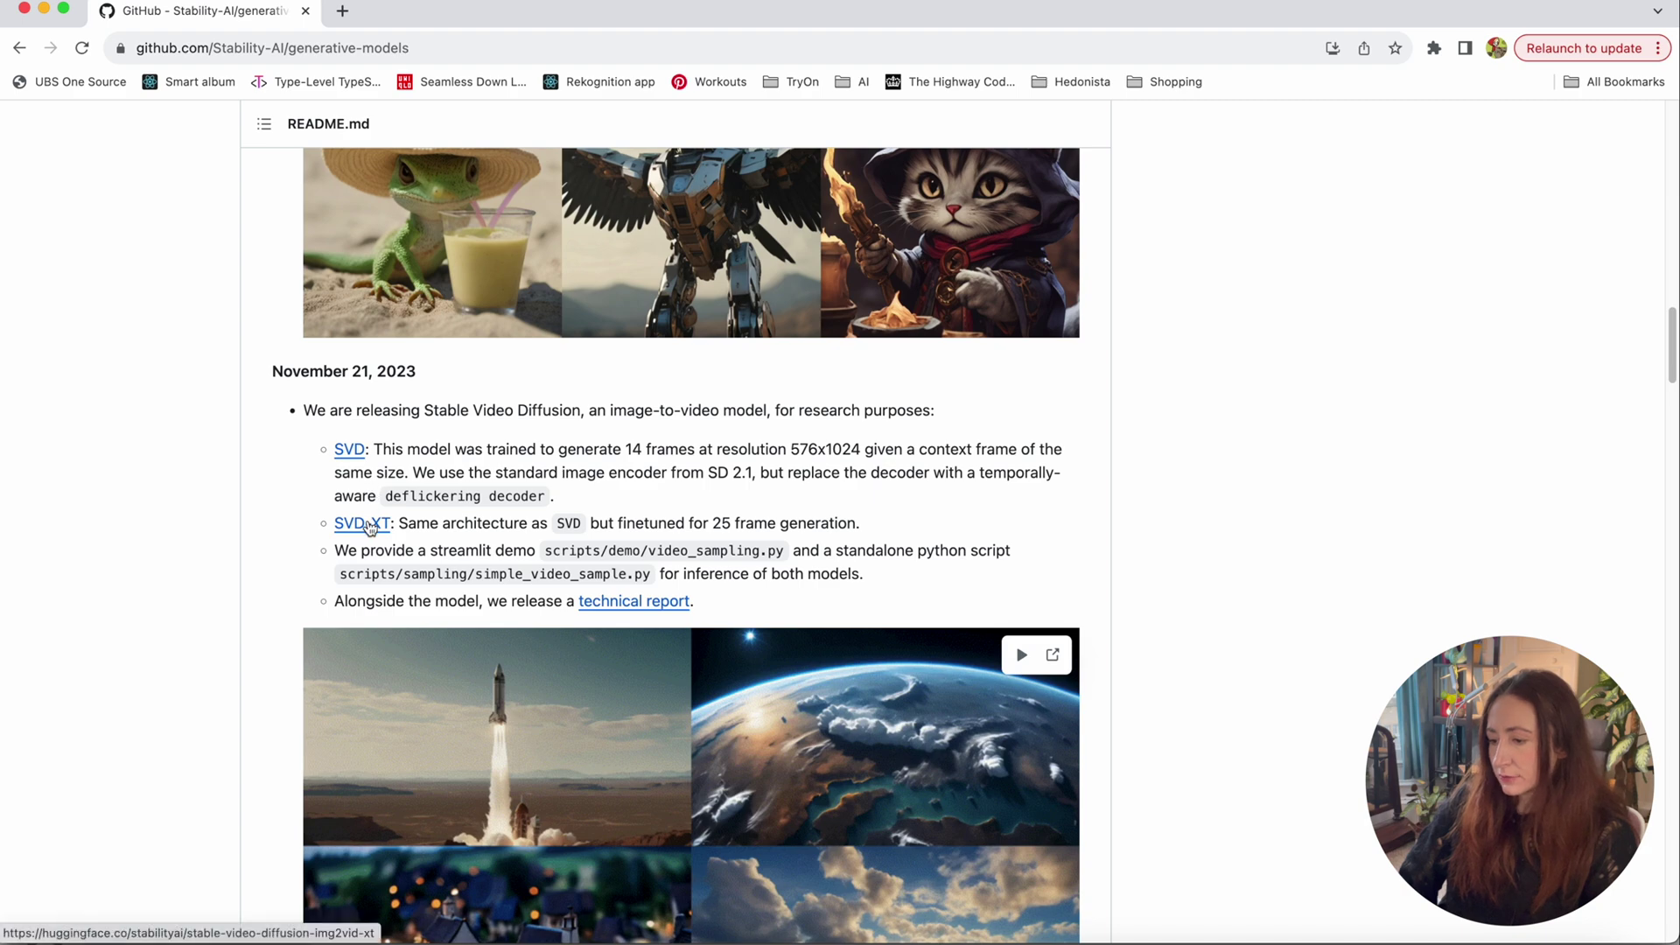
Download the 9.56 GB svd_xt.safetensors from the stable-video-diffusion-img2vid-xt files list.
left_click(369, 525)
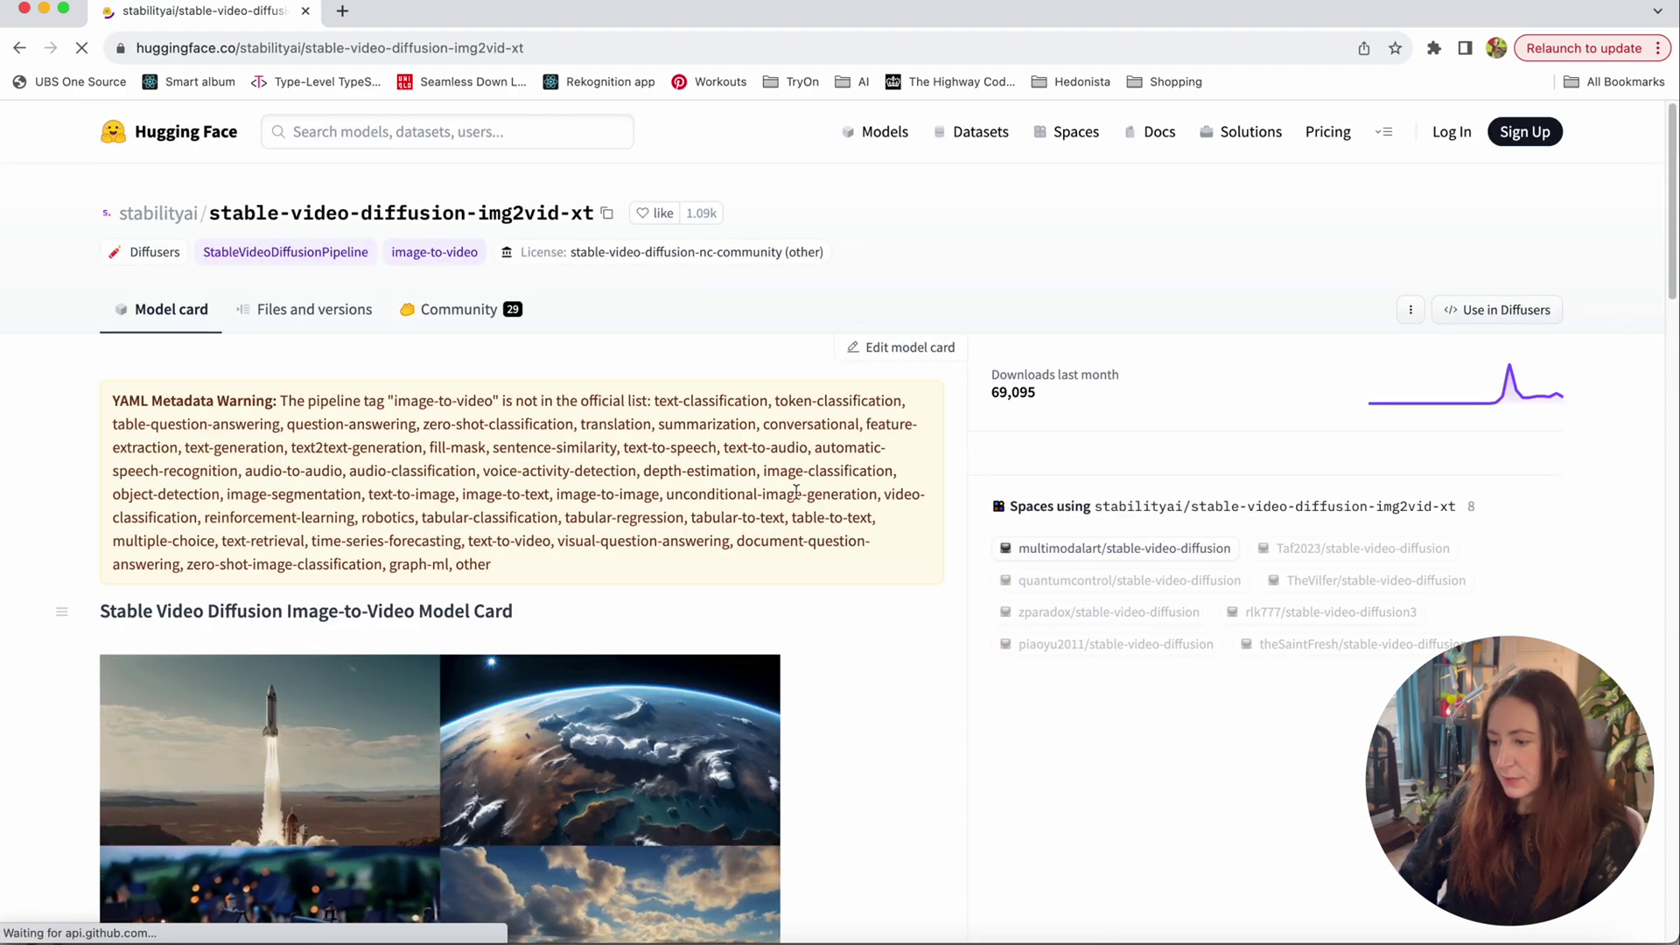
left_click(337, 316)
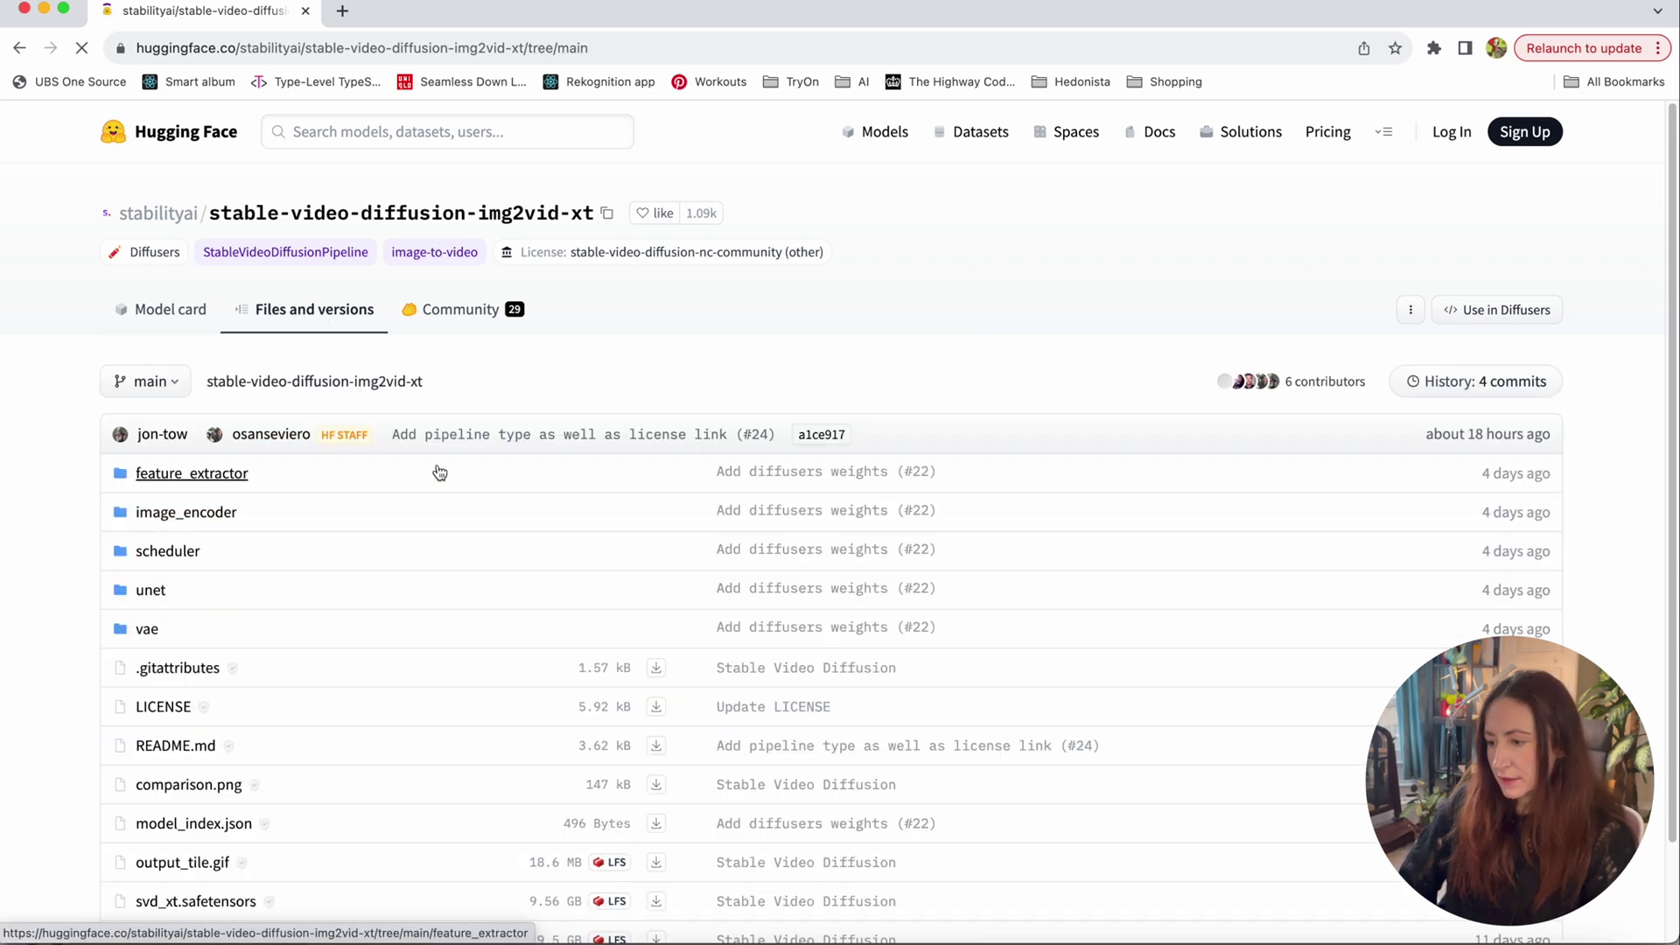
scroll(439, 473, "down", 3)
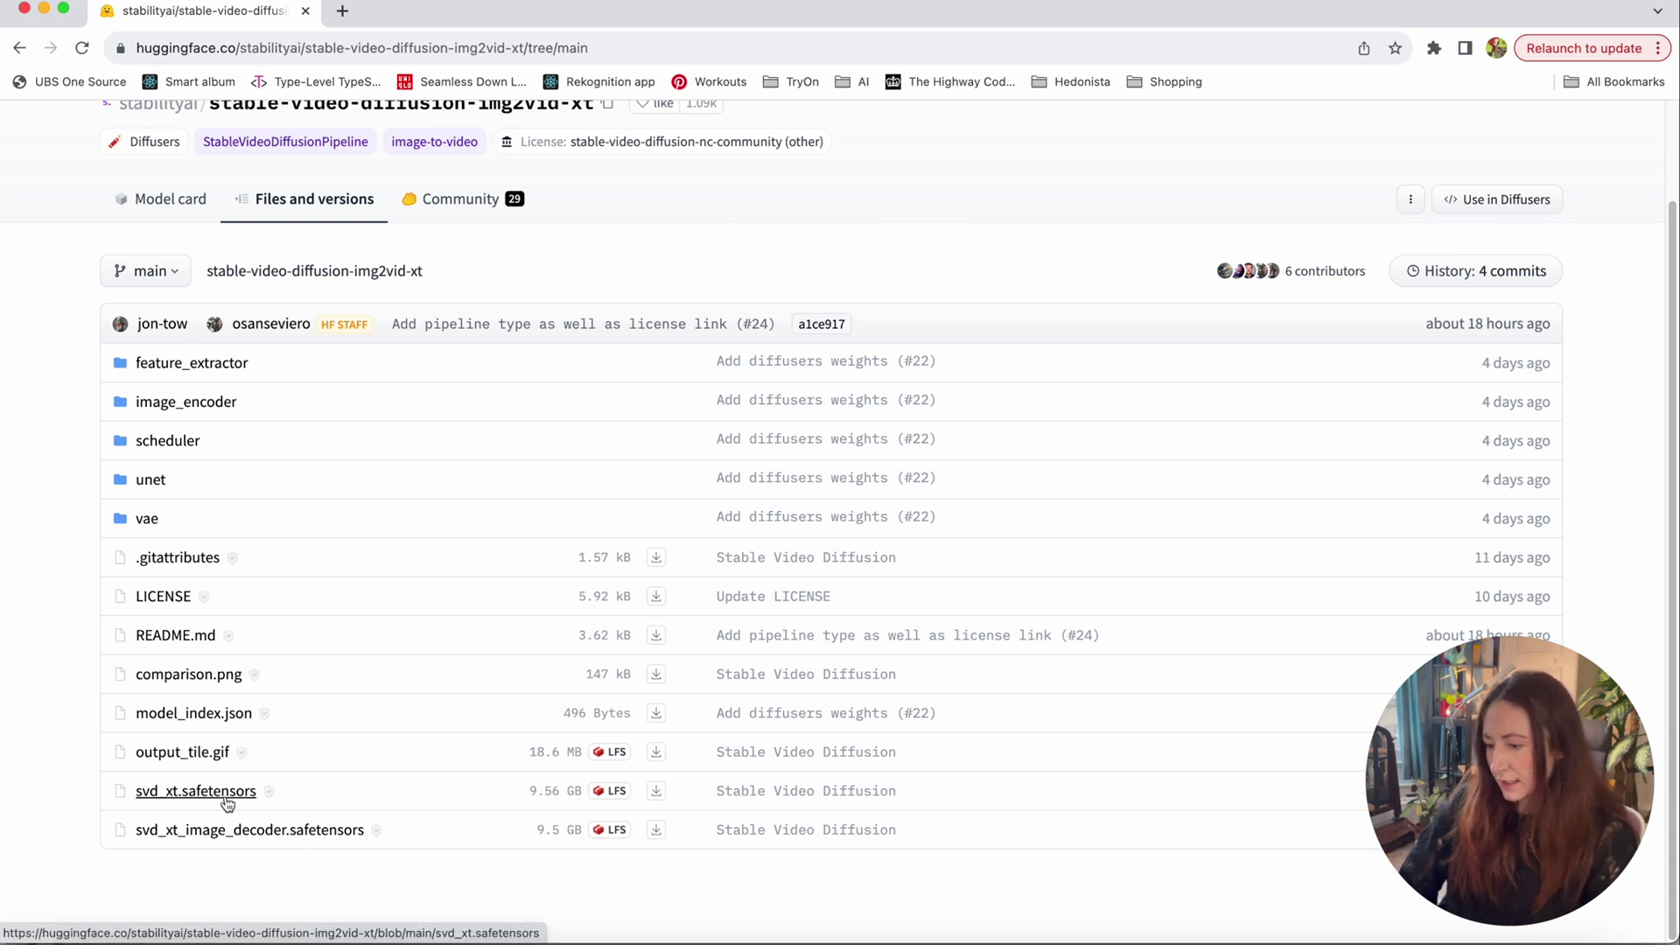
left_click_drag(525, 794, 578, 792)
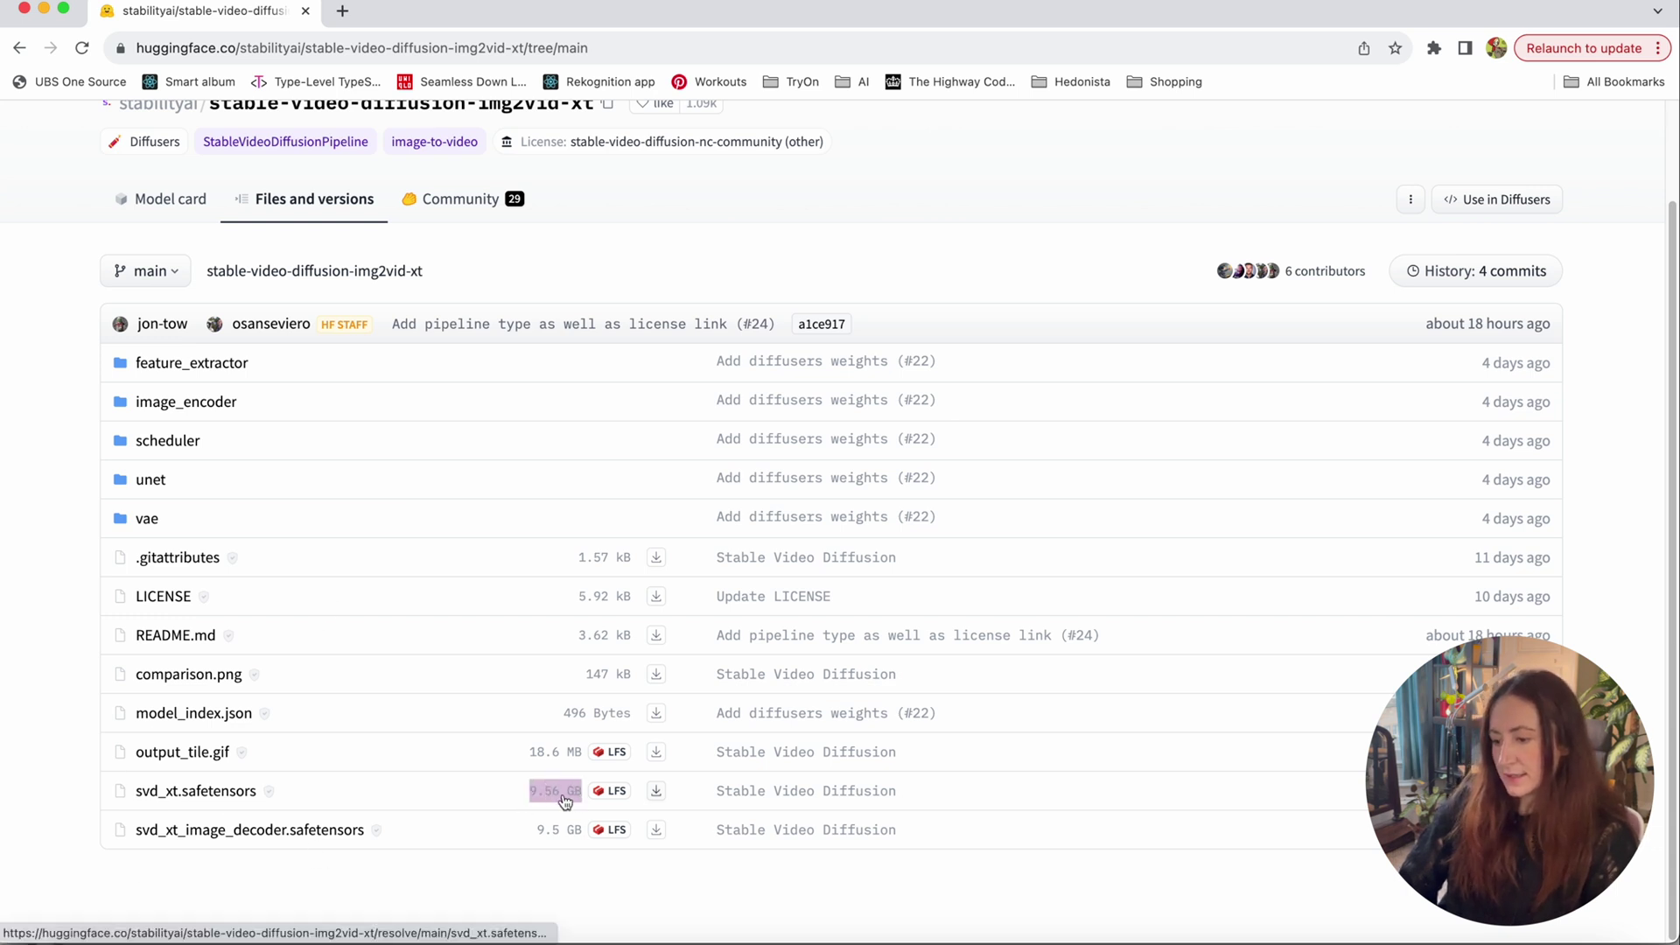
left_click(565, 799)
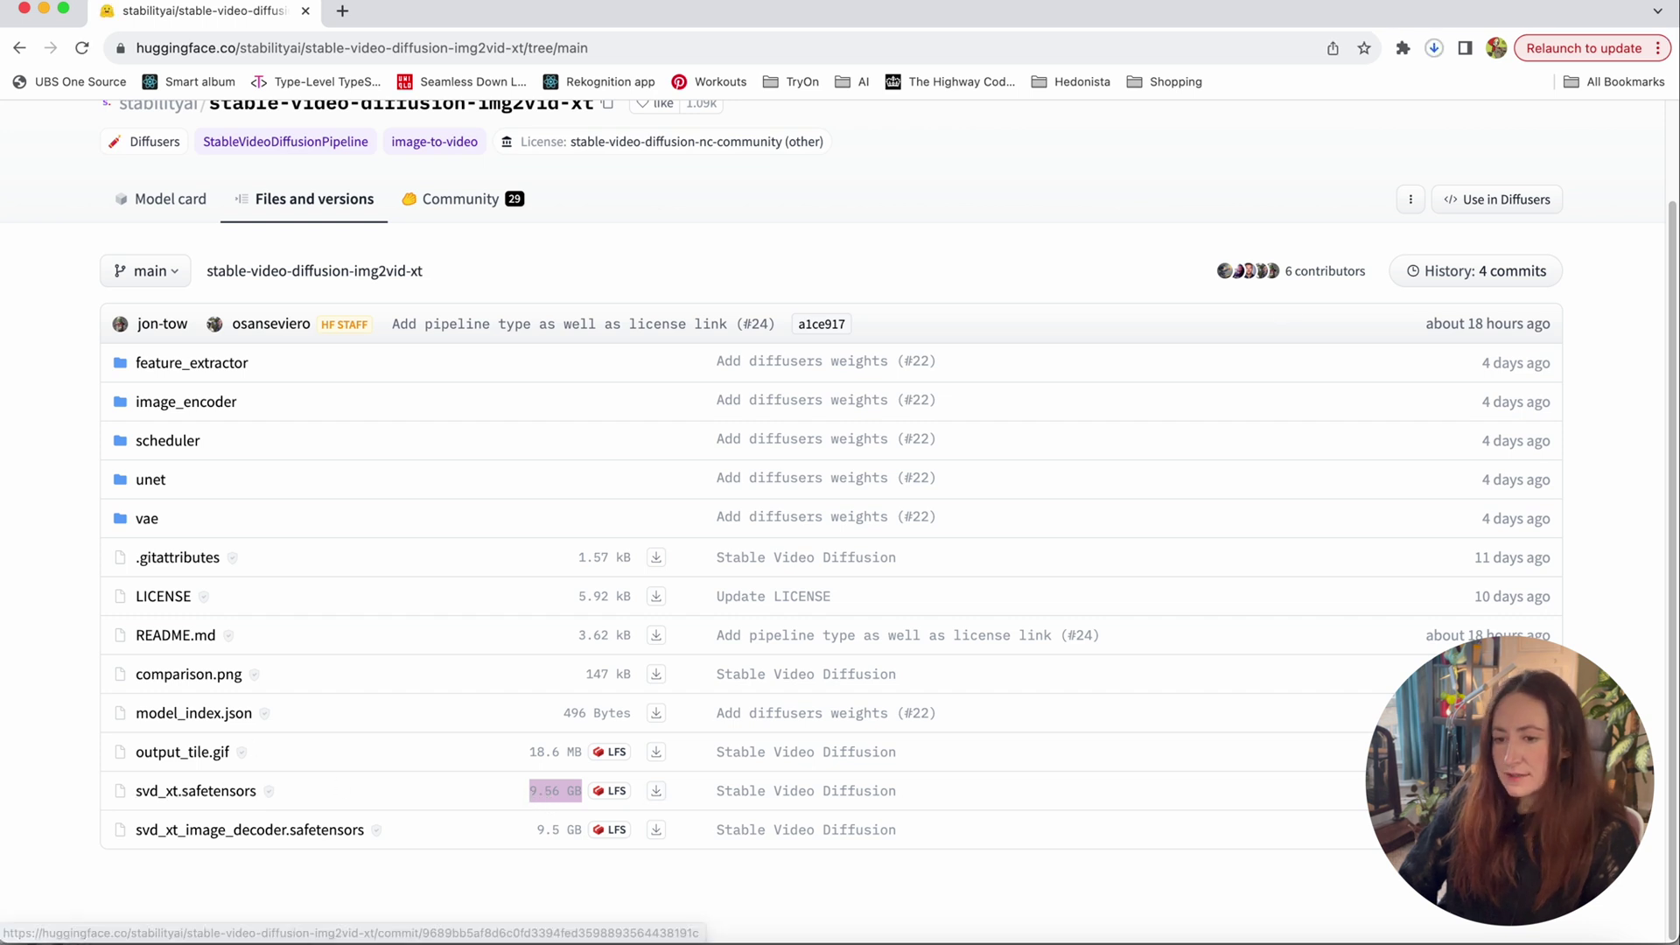
Check the svd_xt.safetensors download progress in the browser's download panel.
left_click(1434, 48)
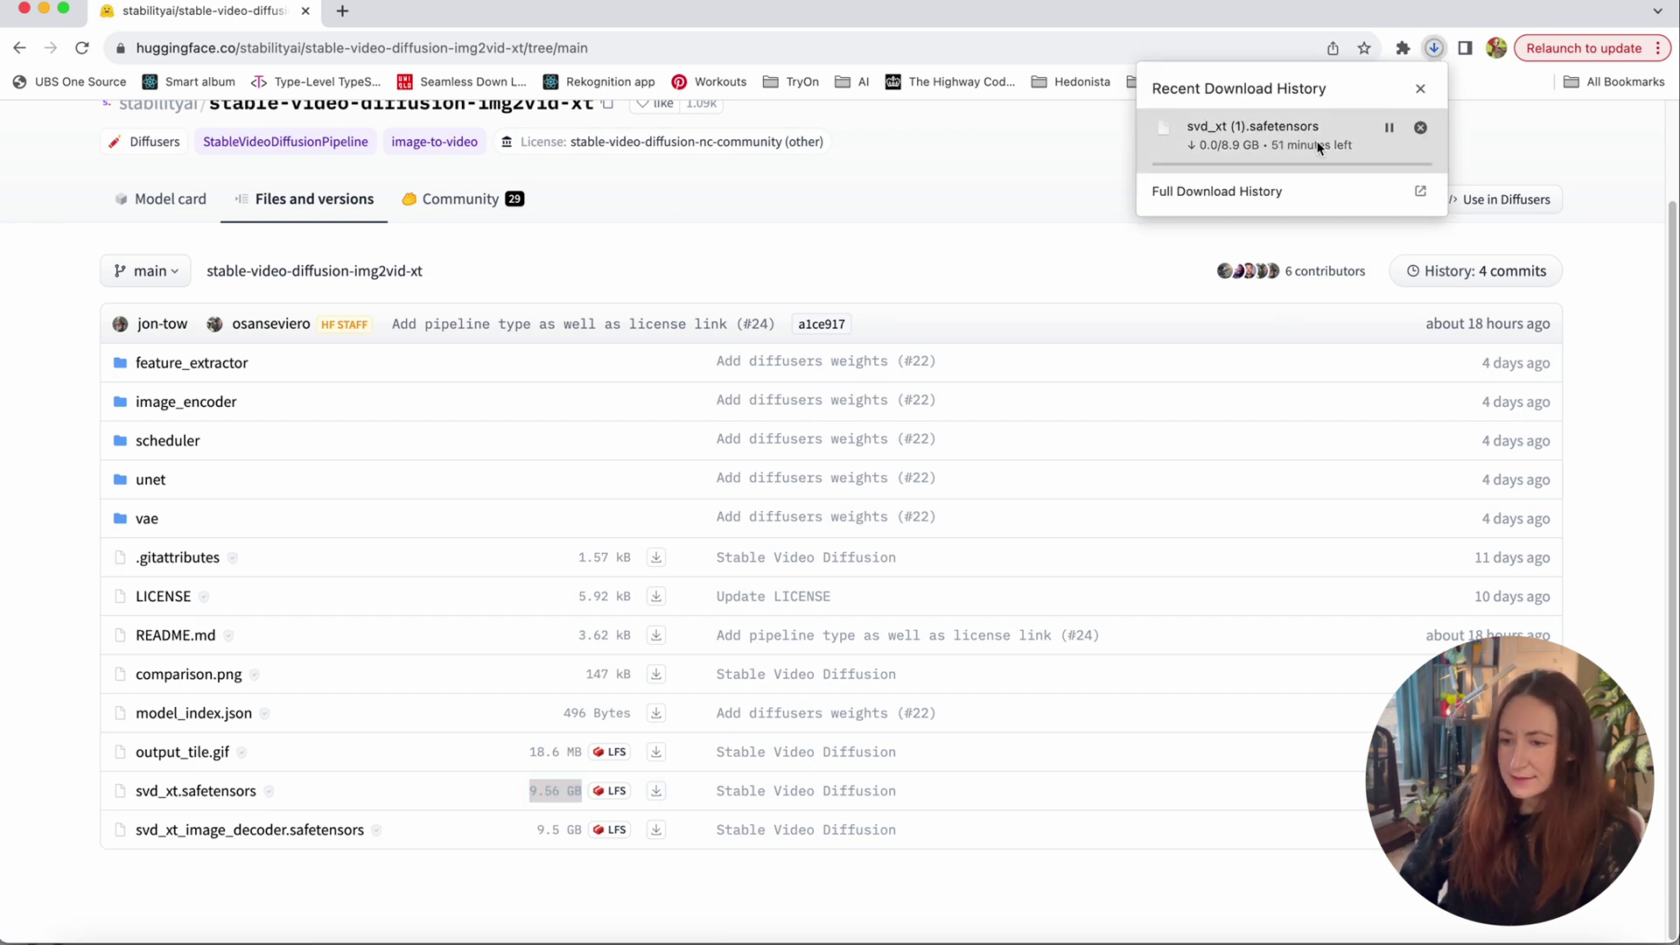
left_click(1417, 90)
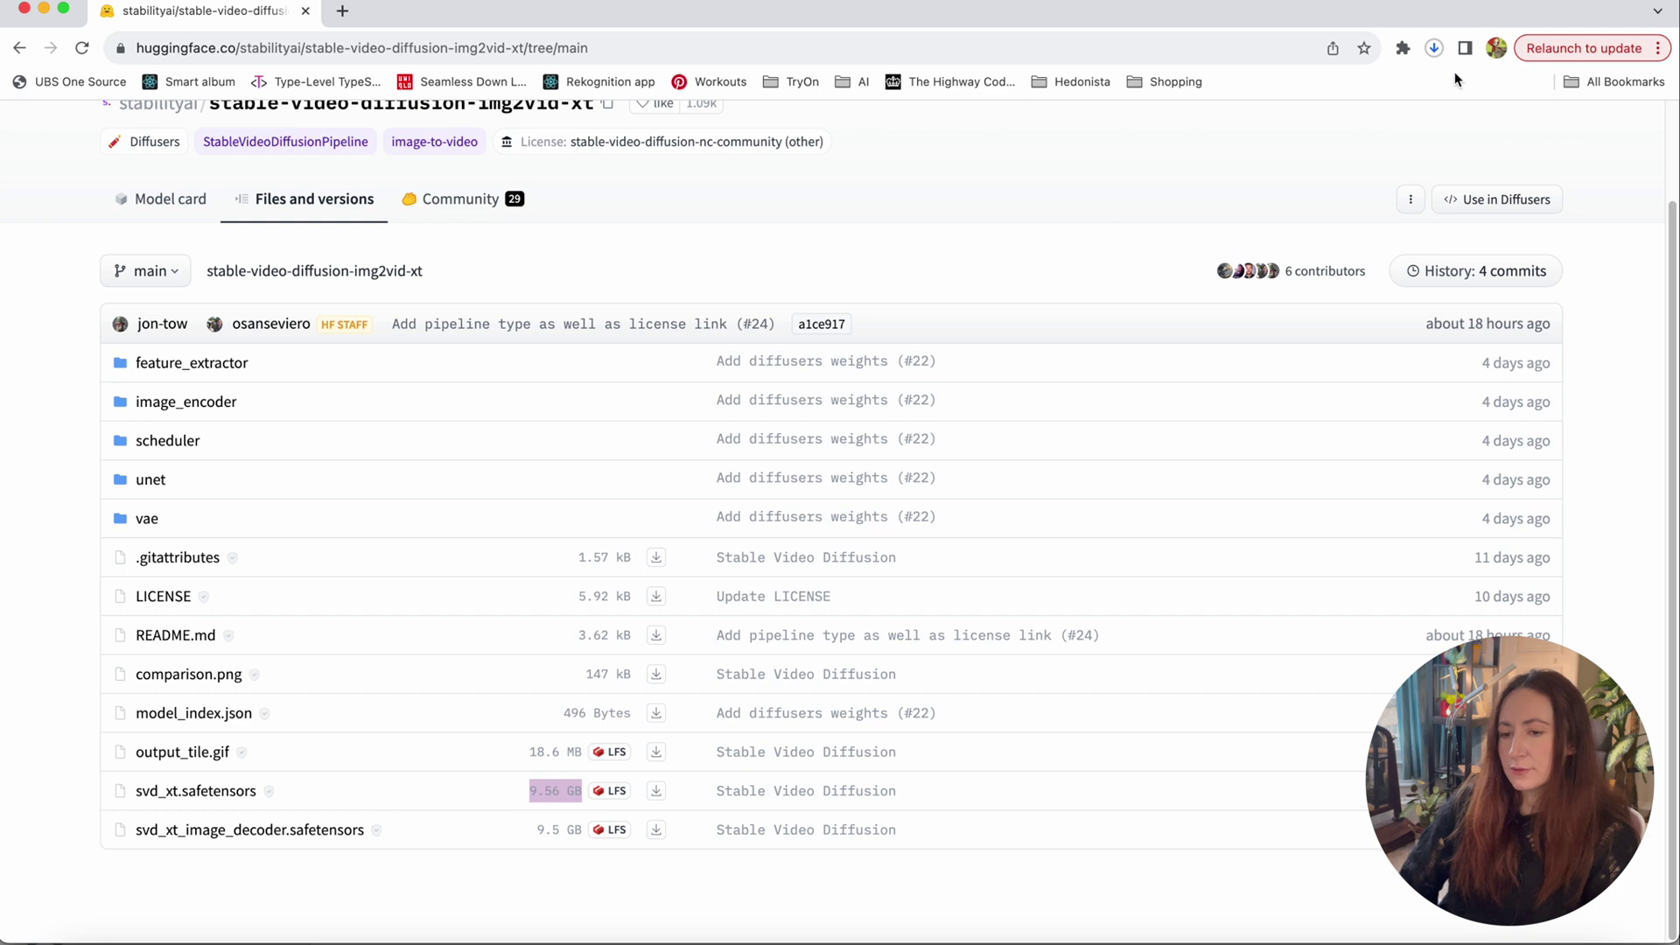
left_click(1434, 48)
left_click(1446, 83)
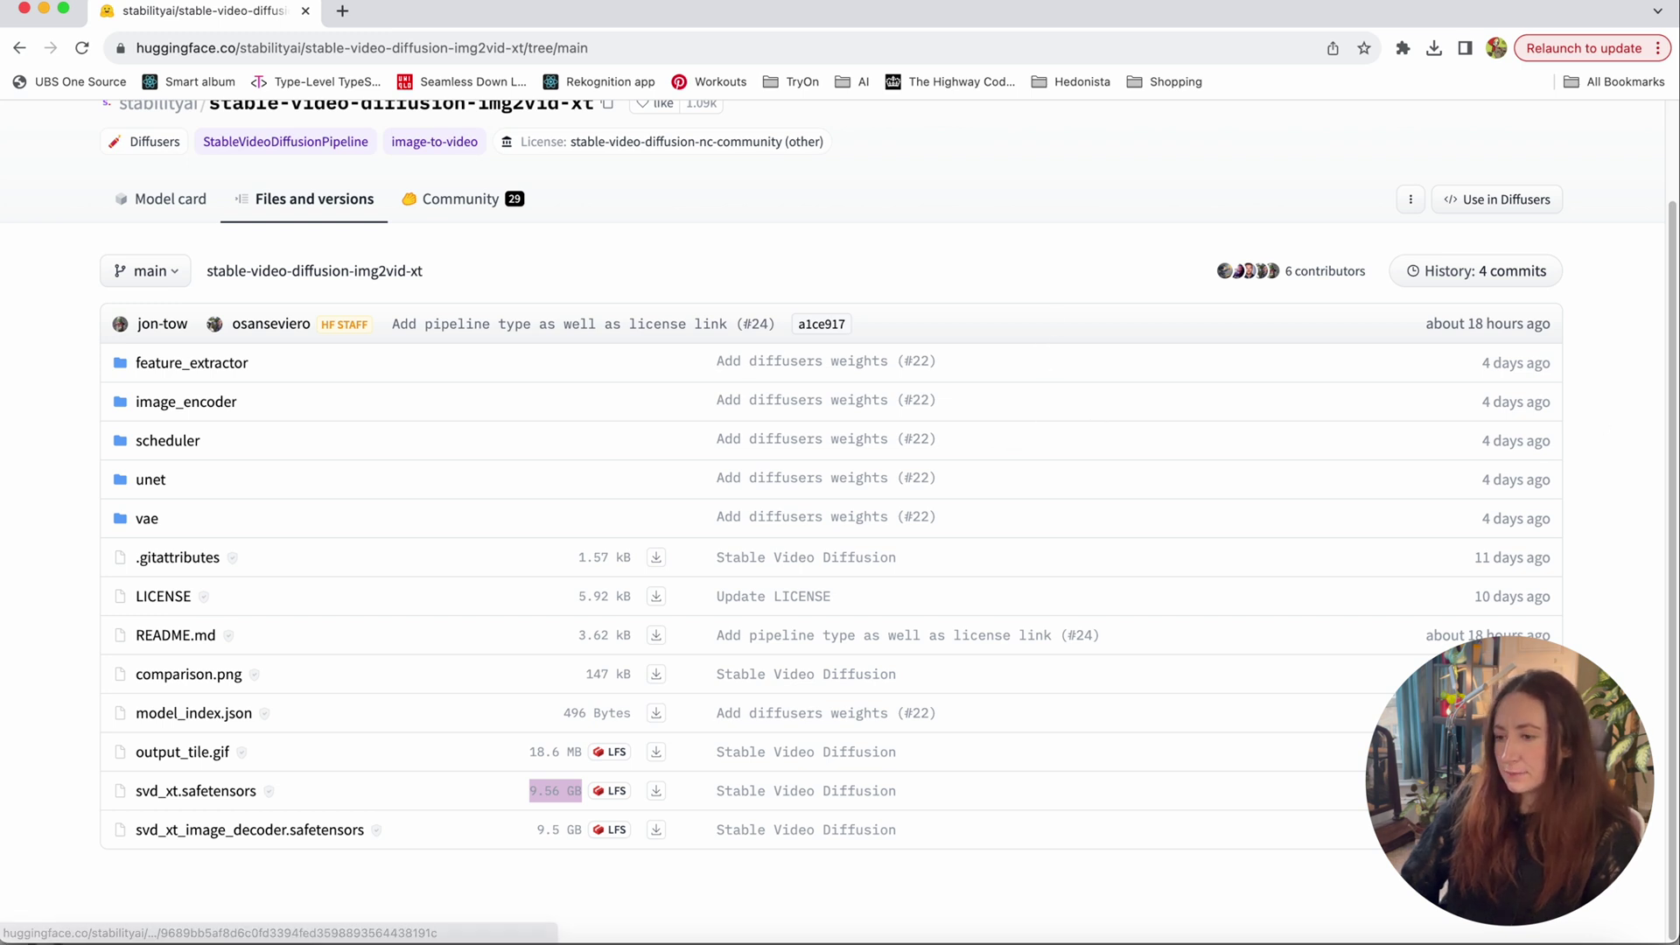
Load the comfyui_colab.ipynb notebook in Colab from its pasted URL and save a copy in Drive.
left_click(342, 11)
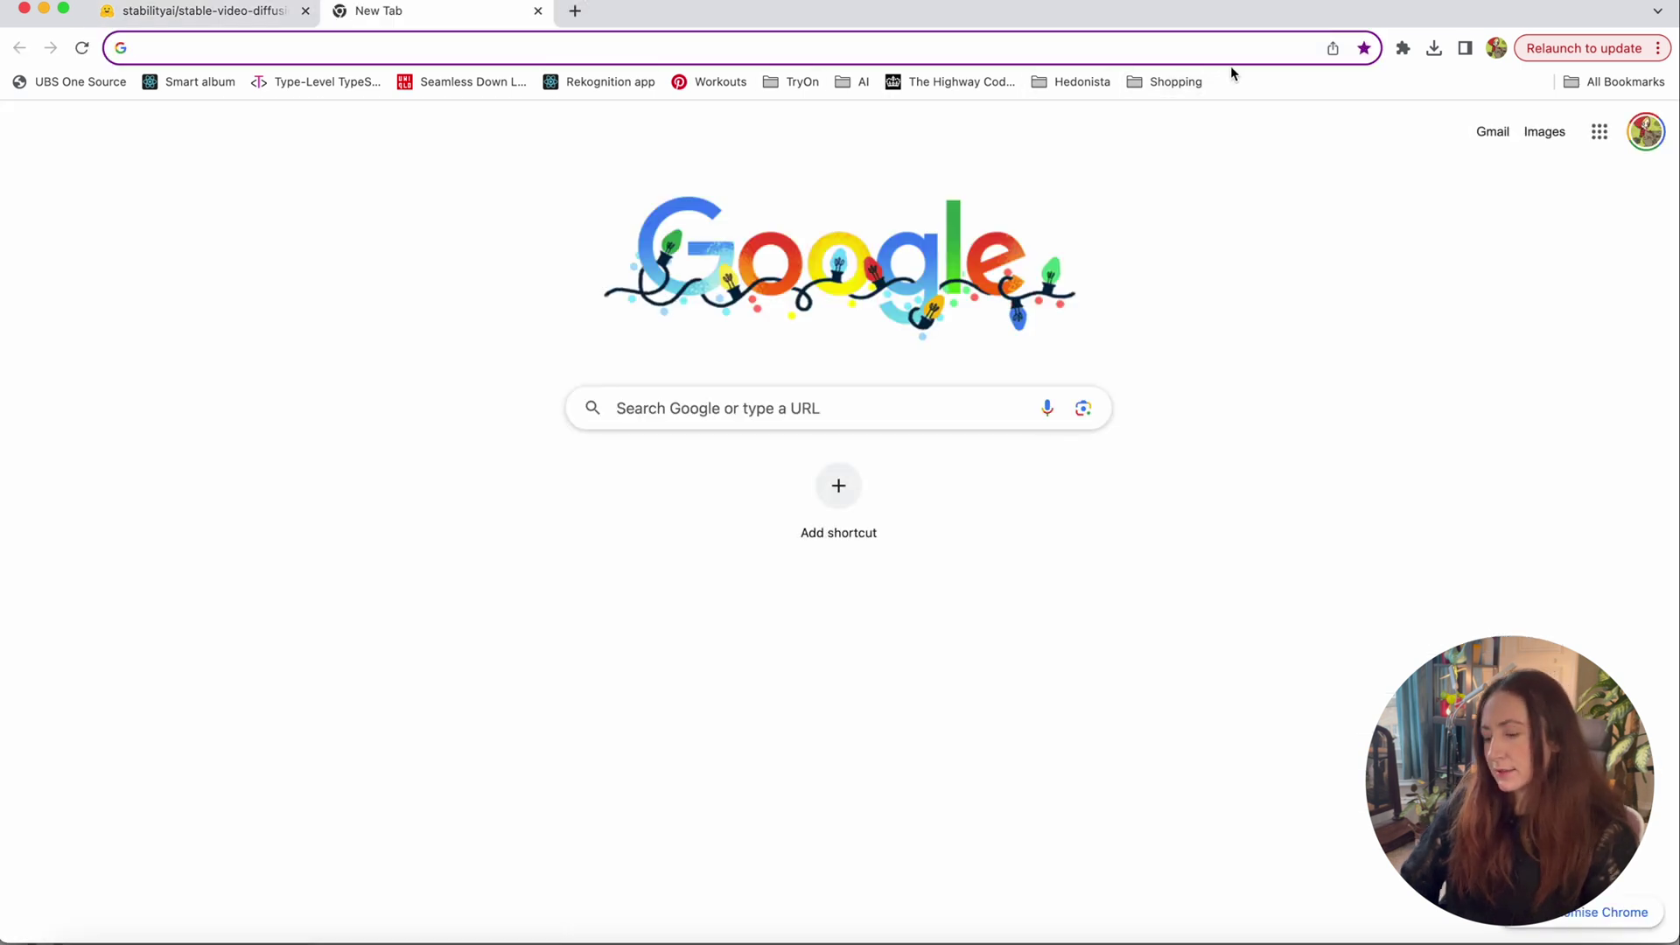
type("colab.research.google.com/github/comfyanonymous/ComfyUI/blob/master/notebooks/comfyui_colab.ipynb#scrollTo=bbbbbbbbbb")
key("Return")
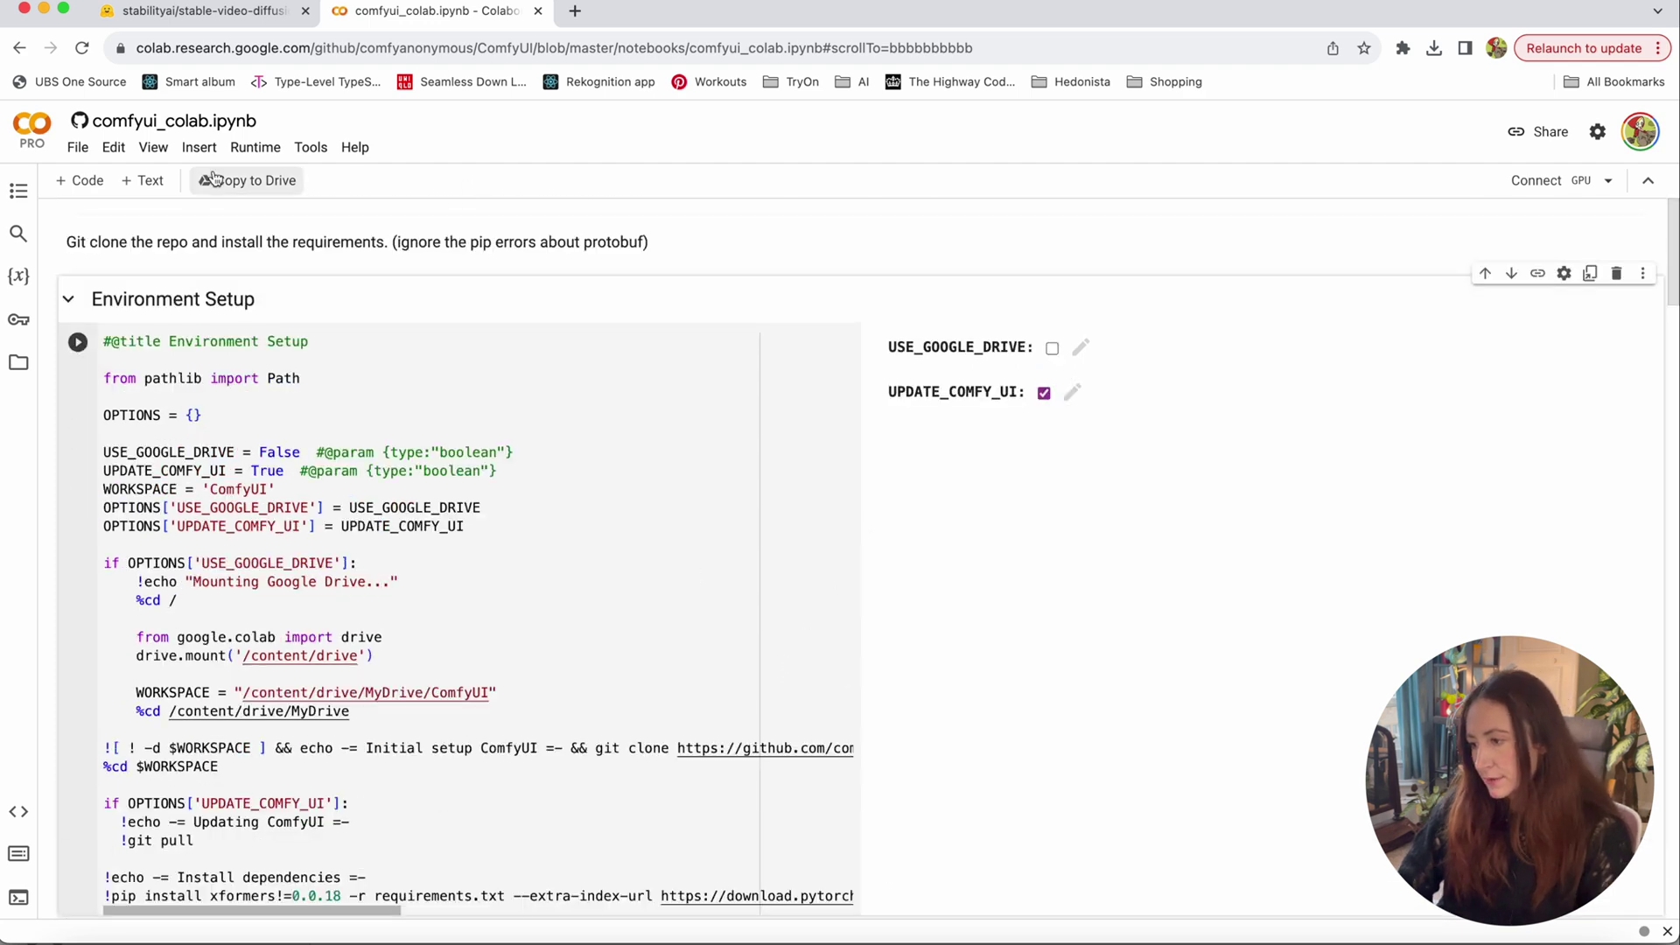
left_click(84, 156)
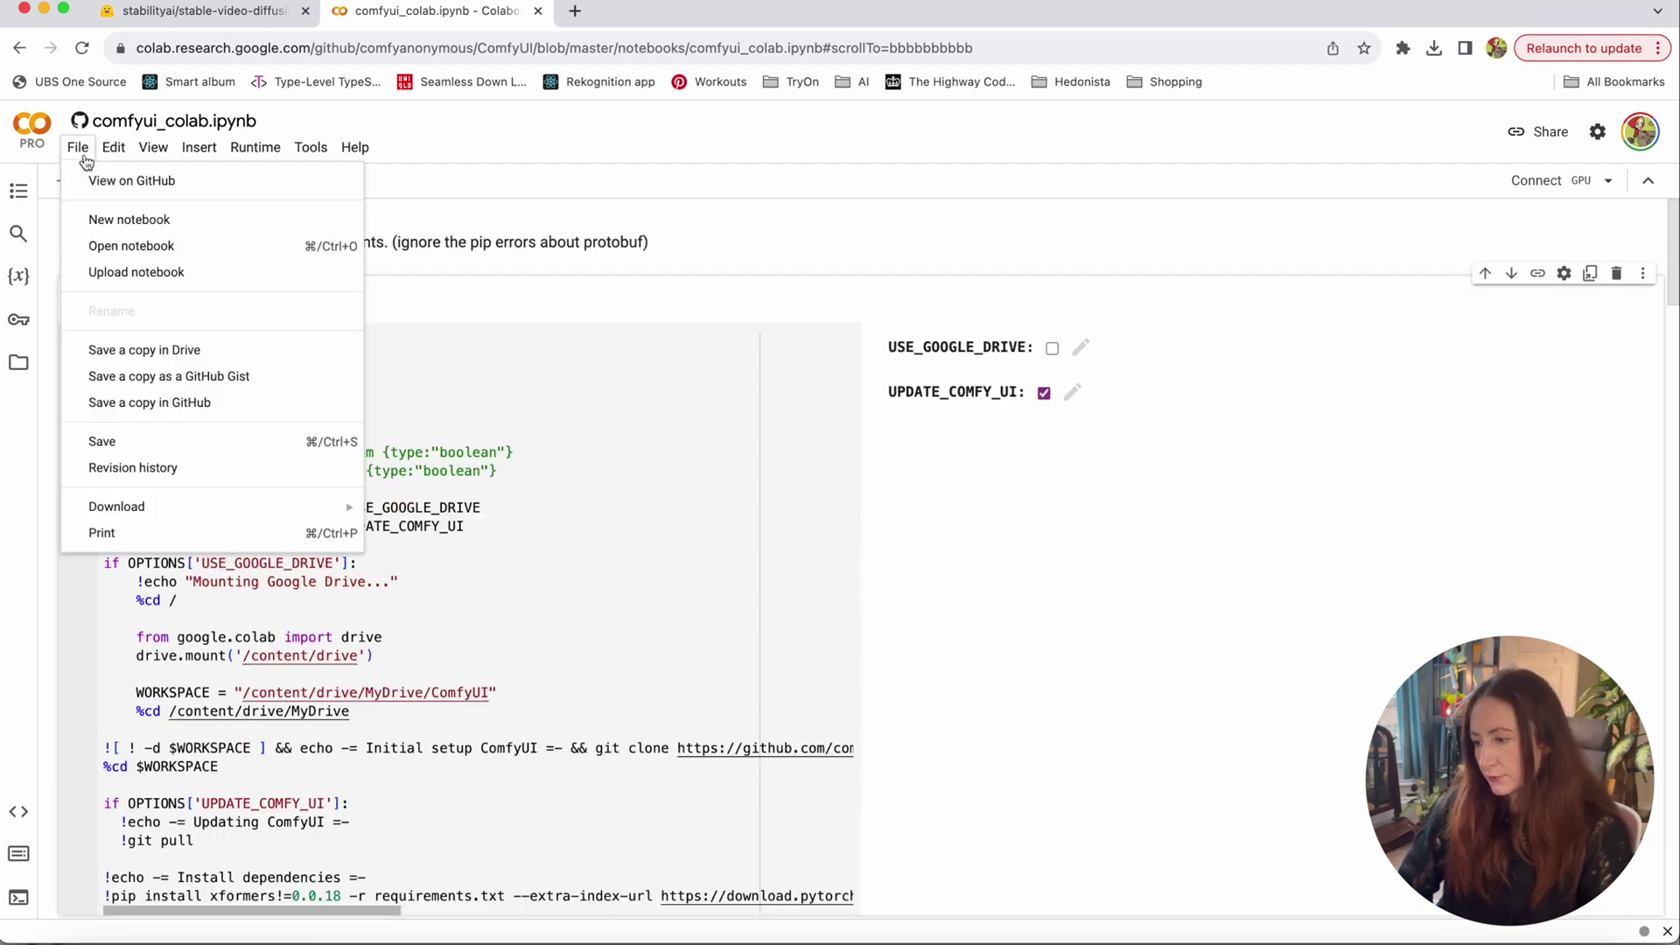
left_click(184, 348)
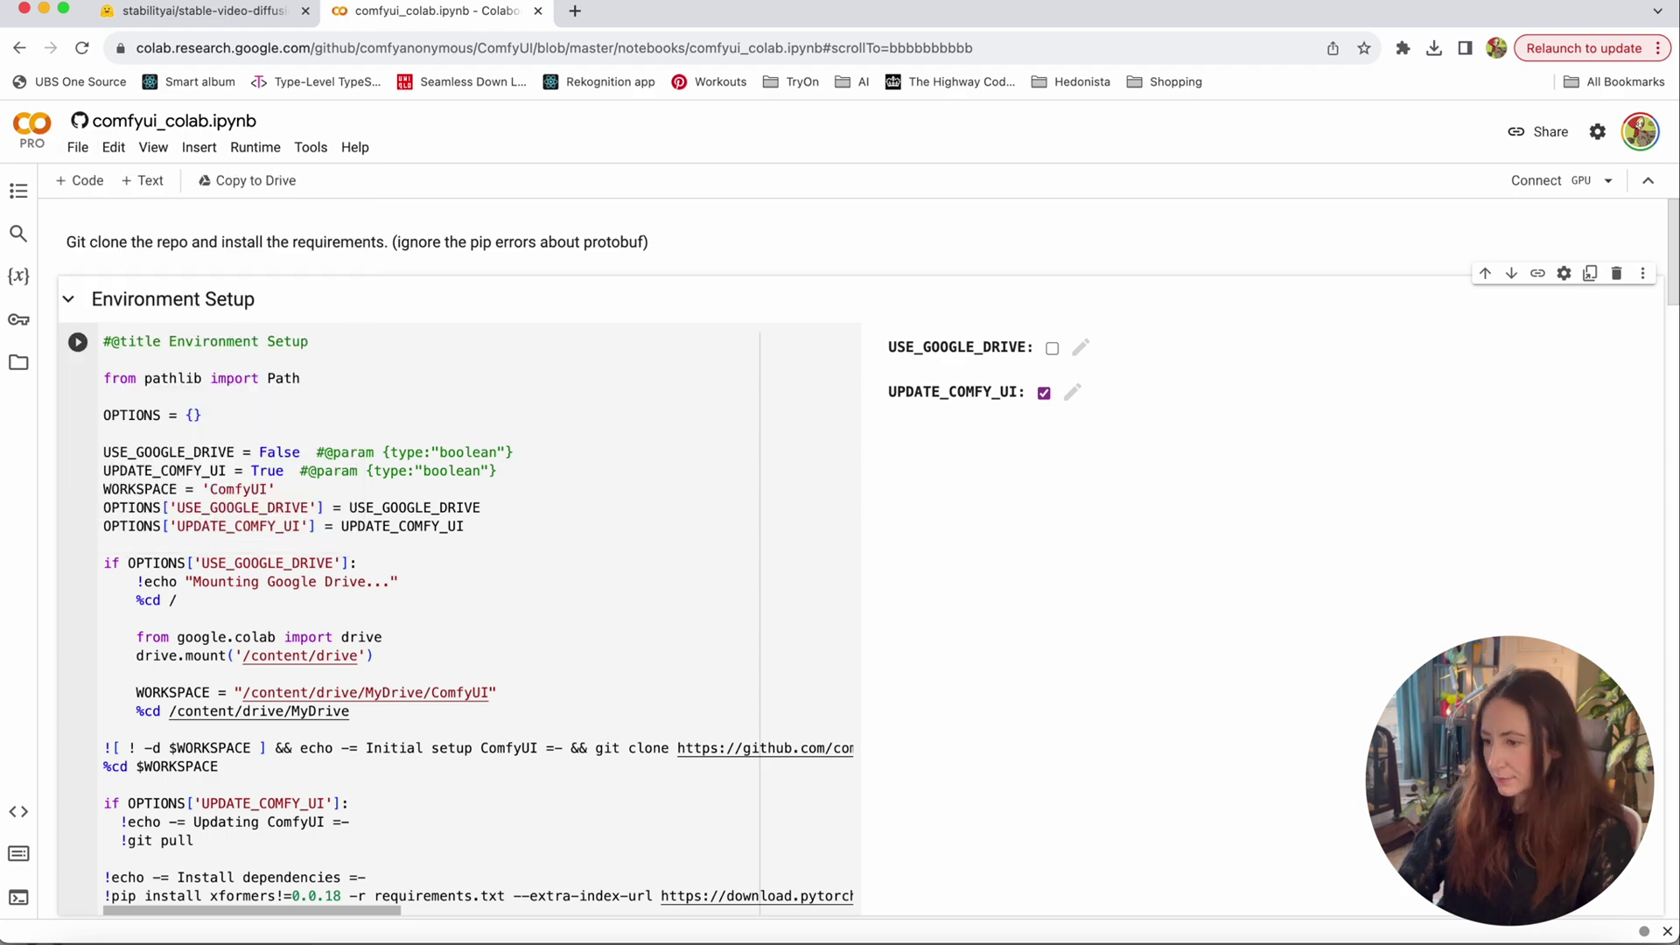
Load the ComfyUI_examples video page from its pasted address in a new tab.
left_click(586, 8)
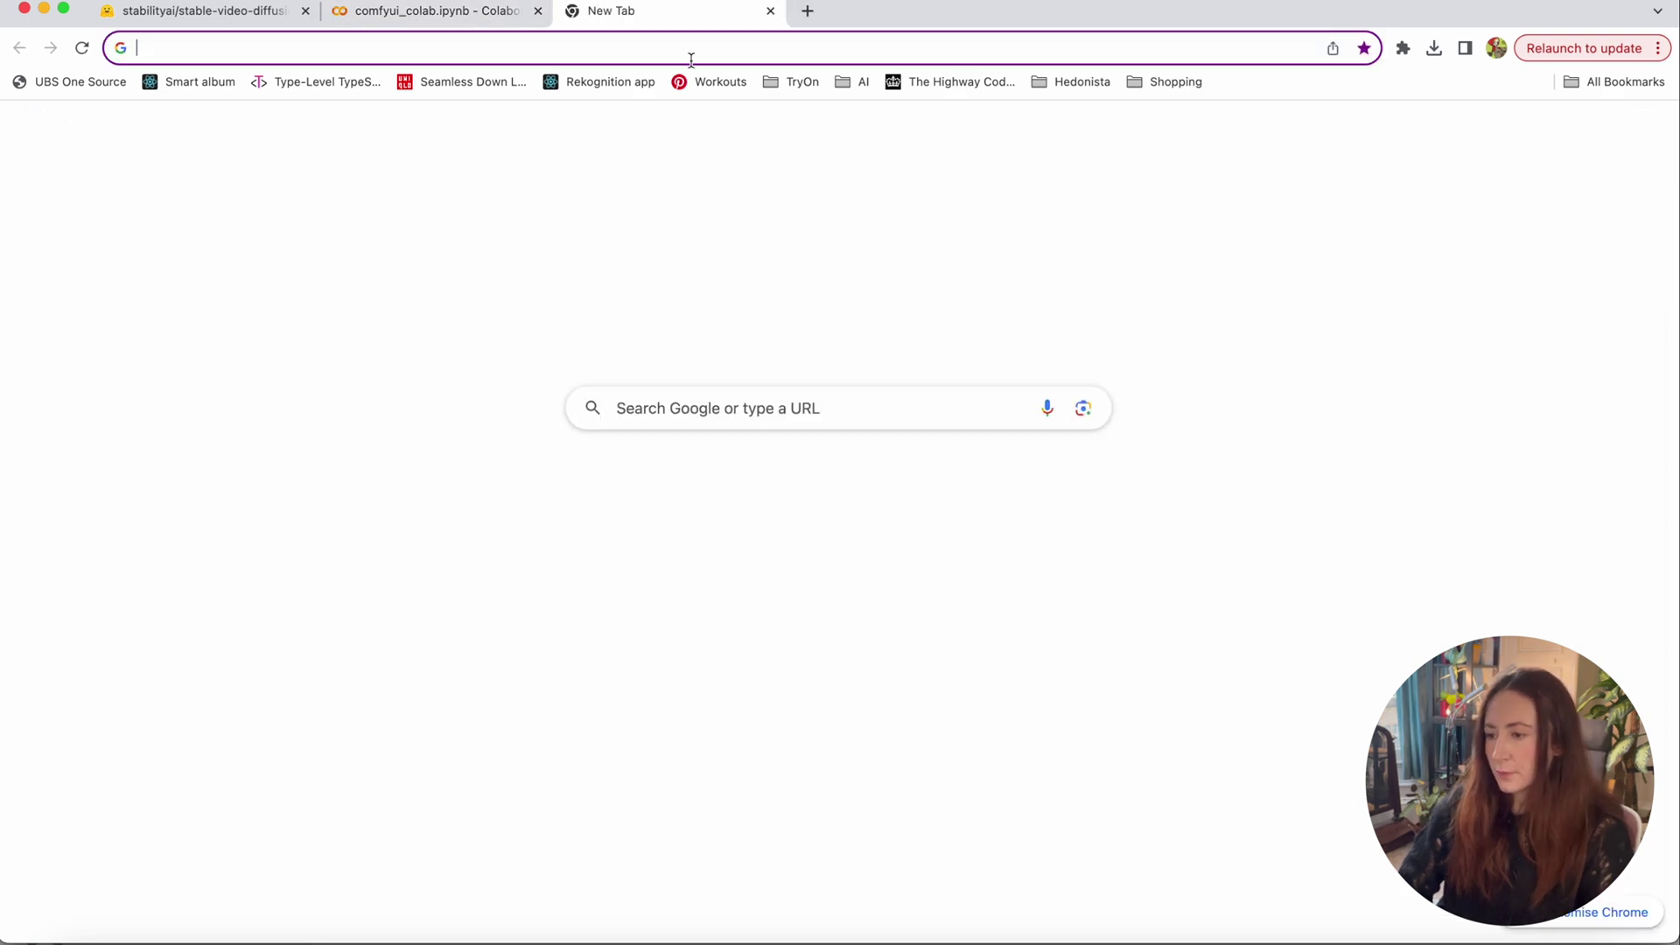
type("https://comfyanonymous.github.io/ComfyUI_examples/video/")
key("Return")
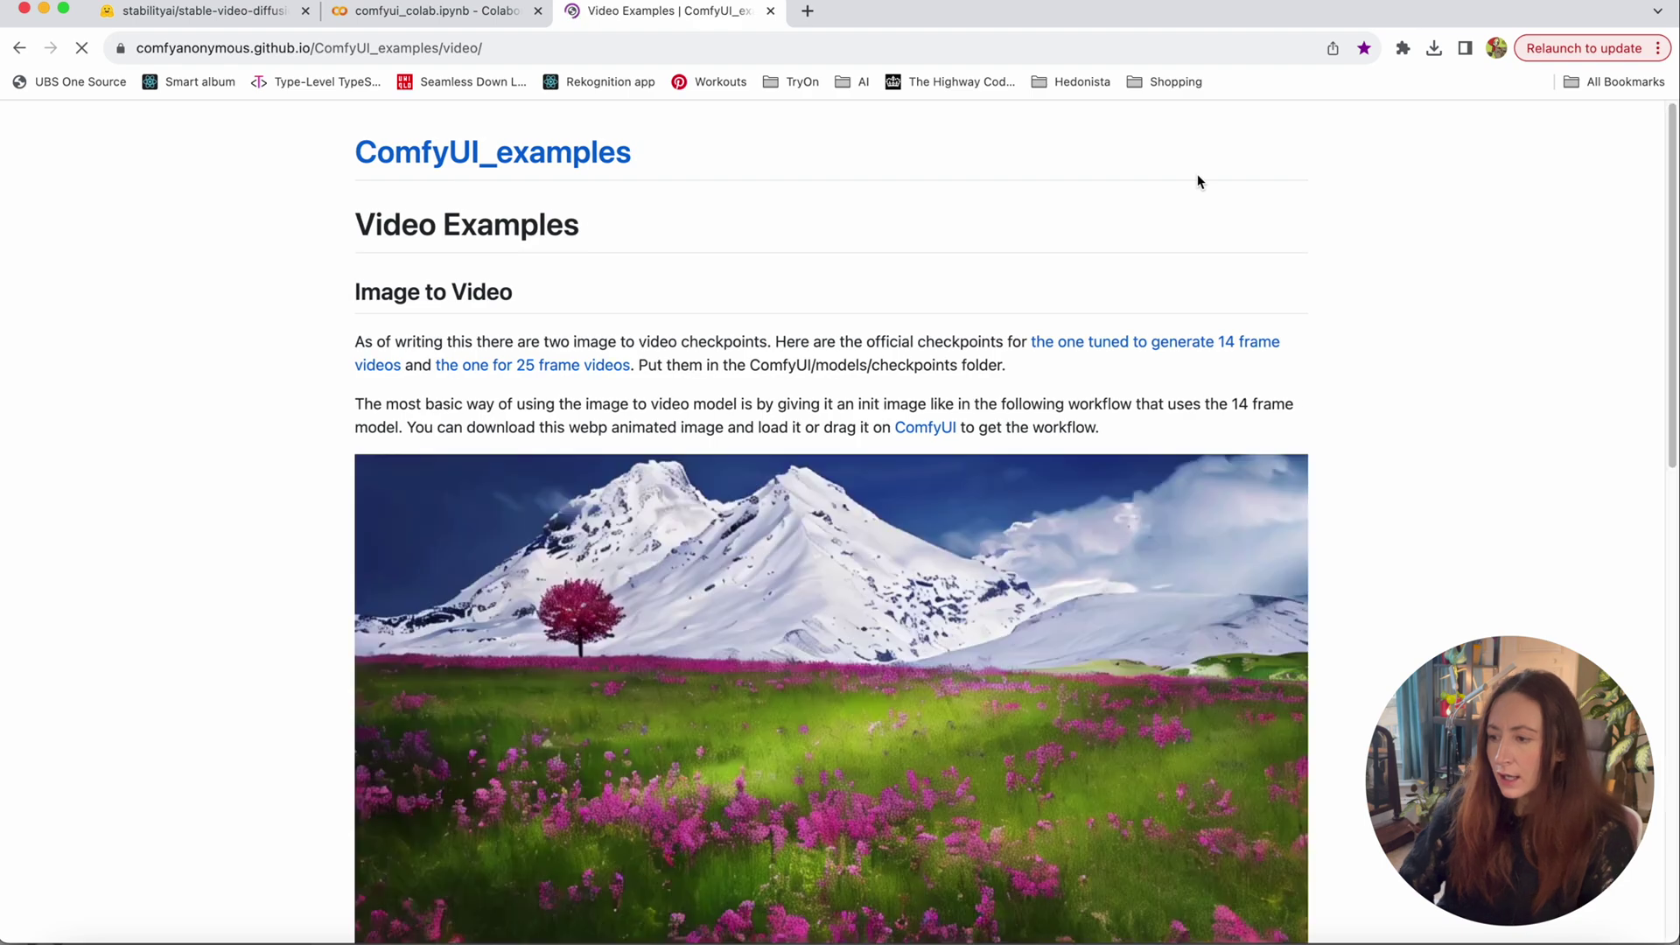
scroll(593, 457, "down", 7)
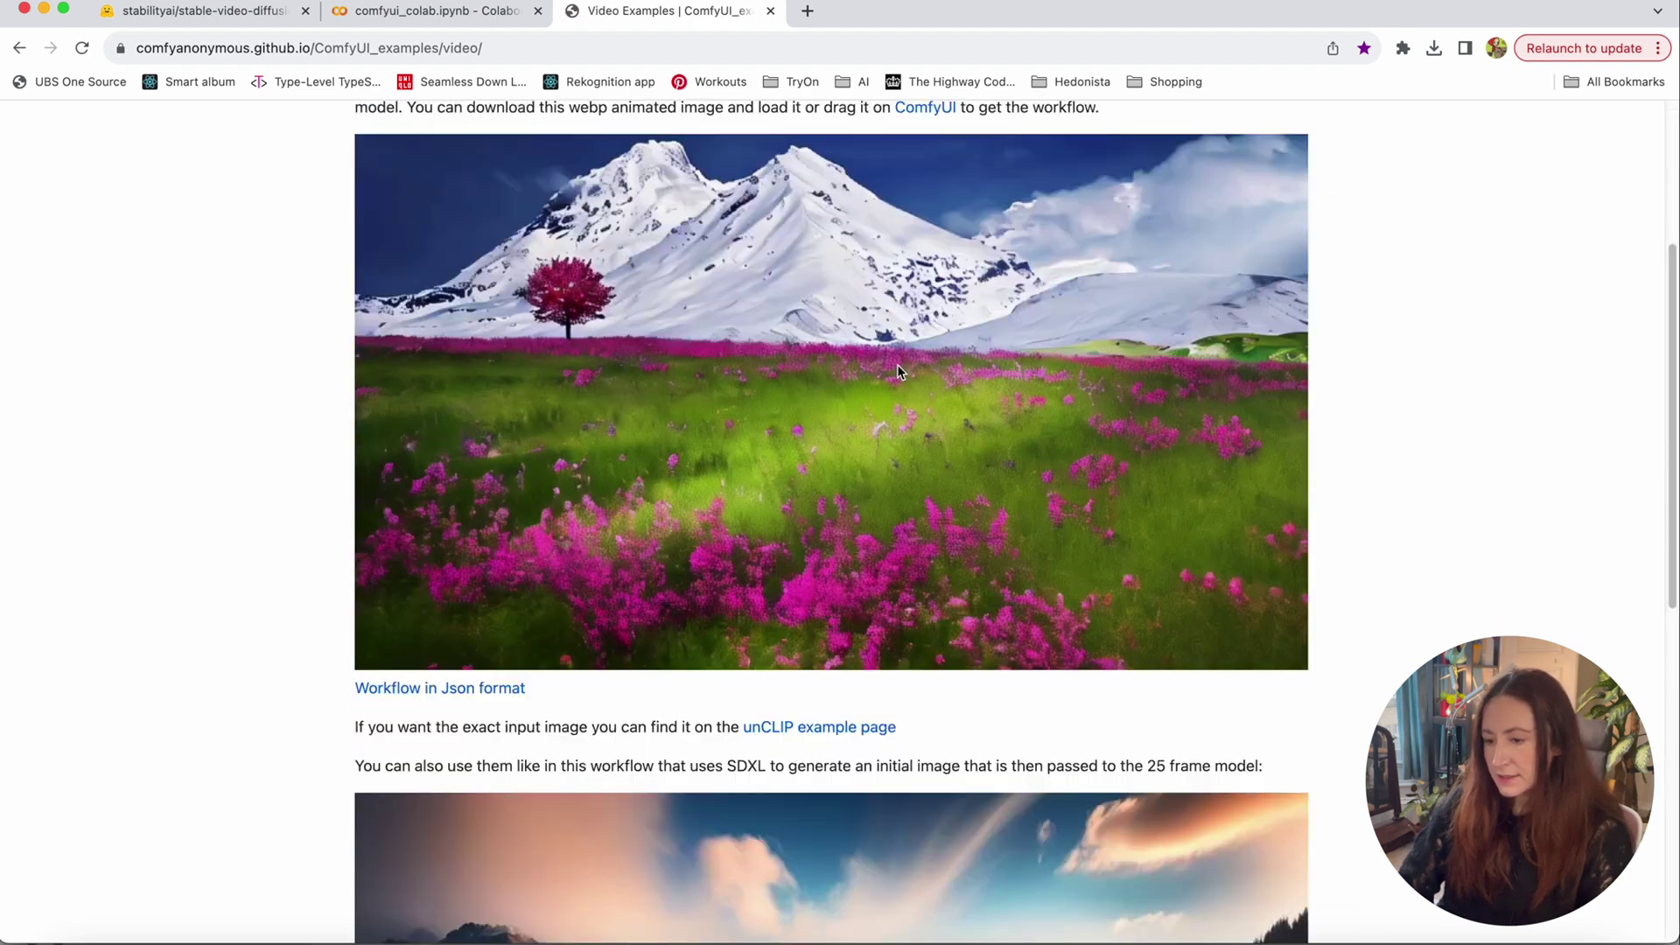
scroll(490, 442, "down", 2)
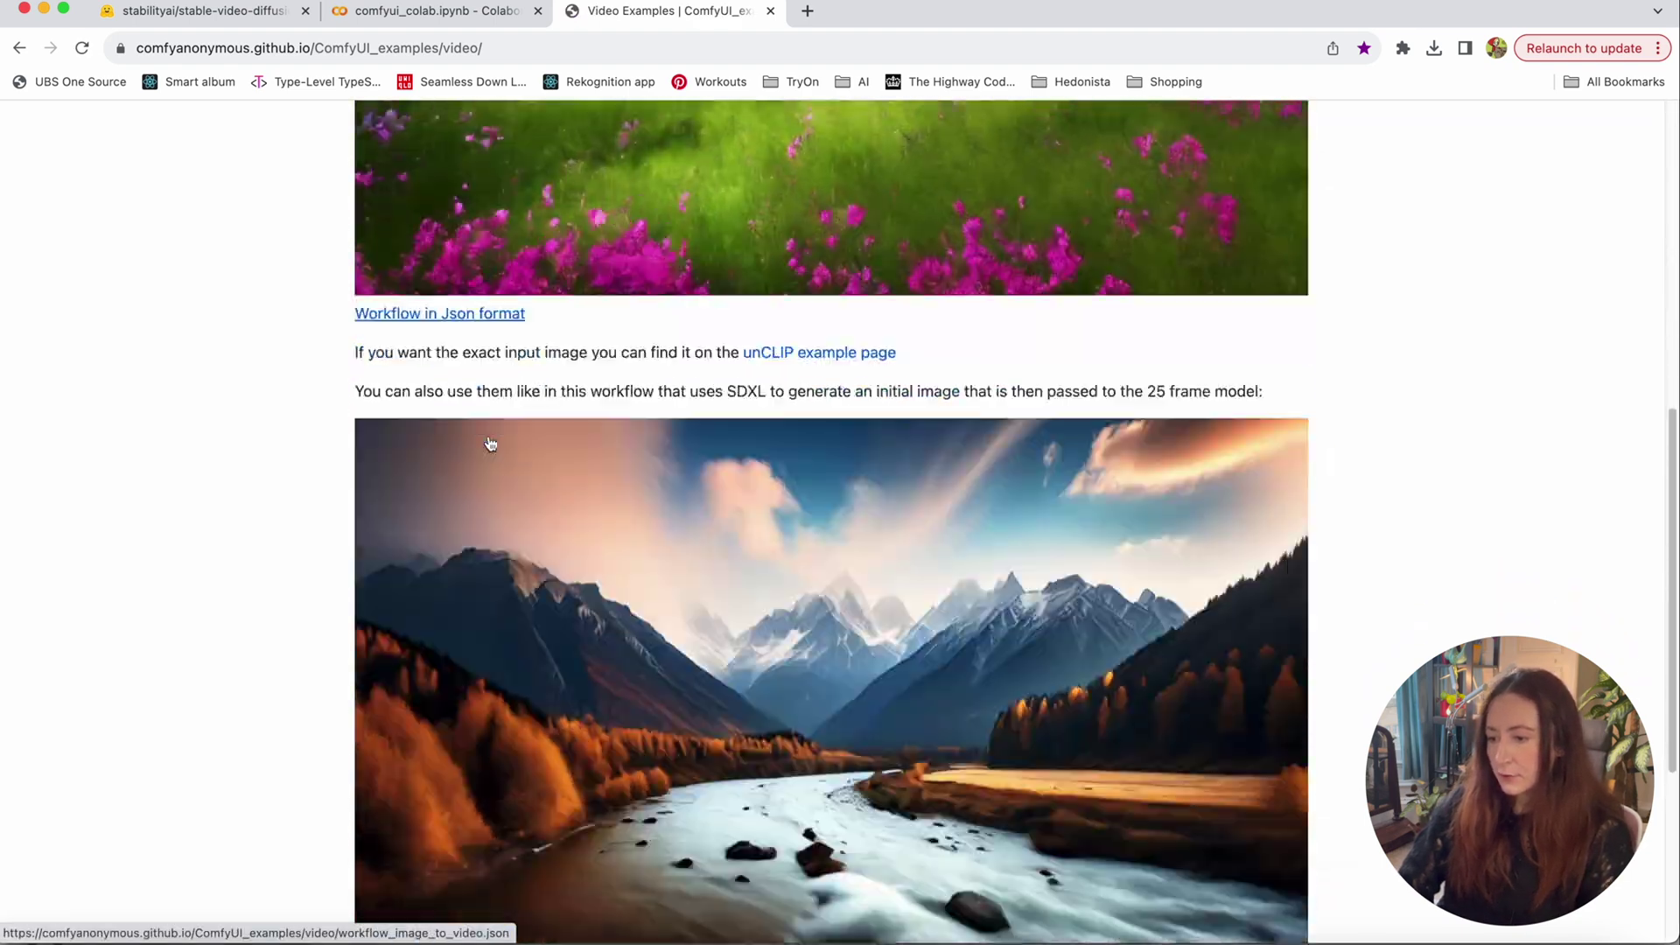
scroll(490, 442, "up", 4)
Save workflow_txt_to_img_to_video.json from its raw JSON page to Downloads.
left_click(490, 615)
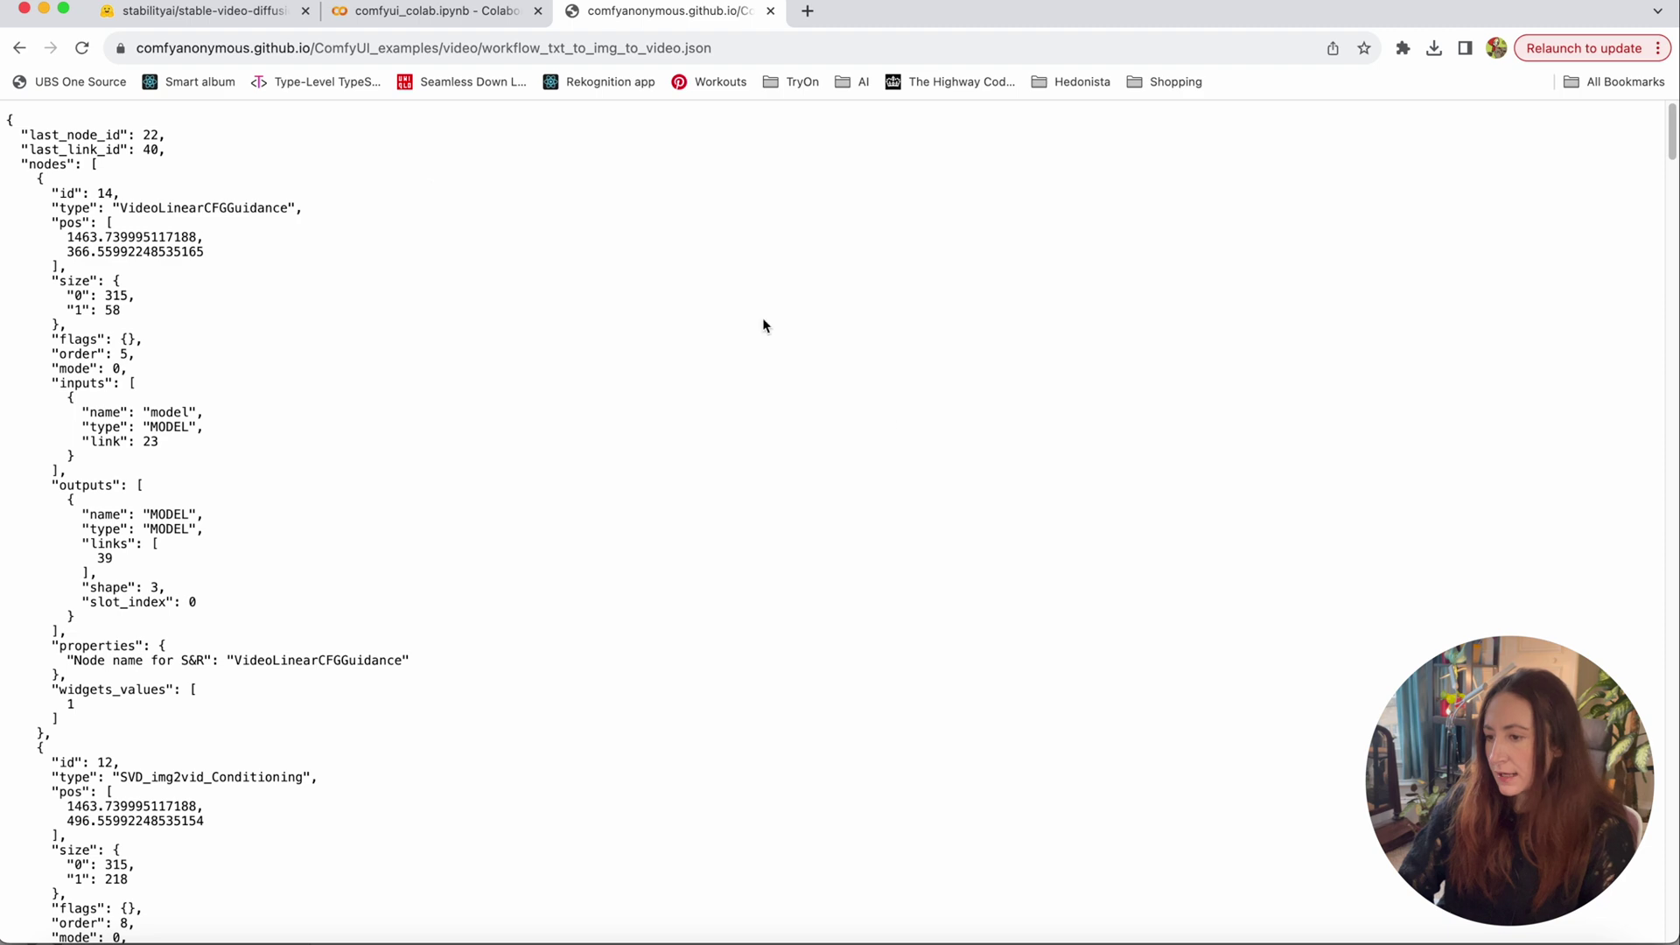
right_click(578, 300)
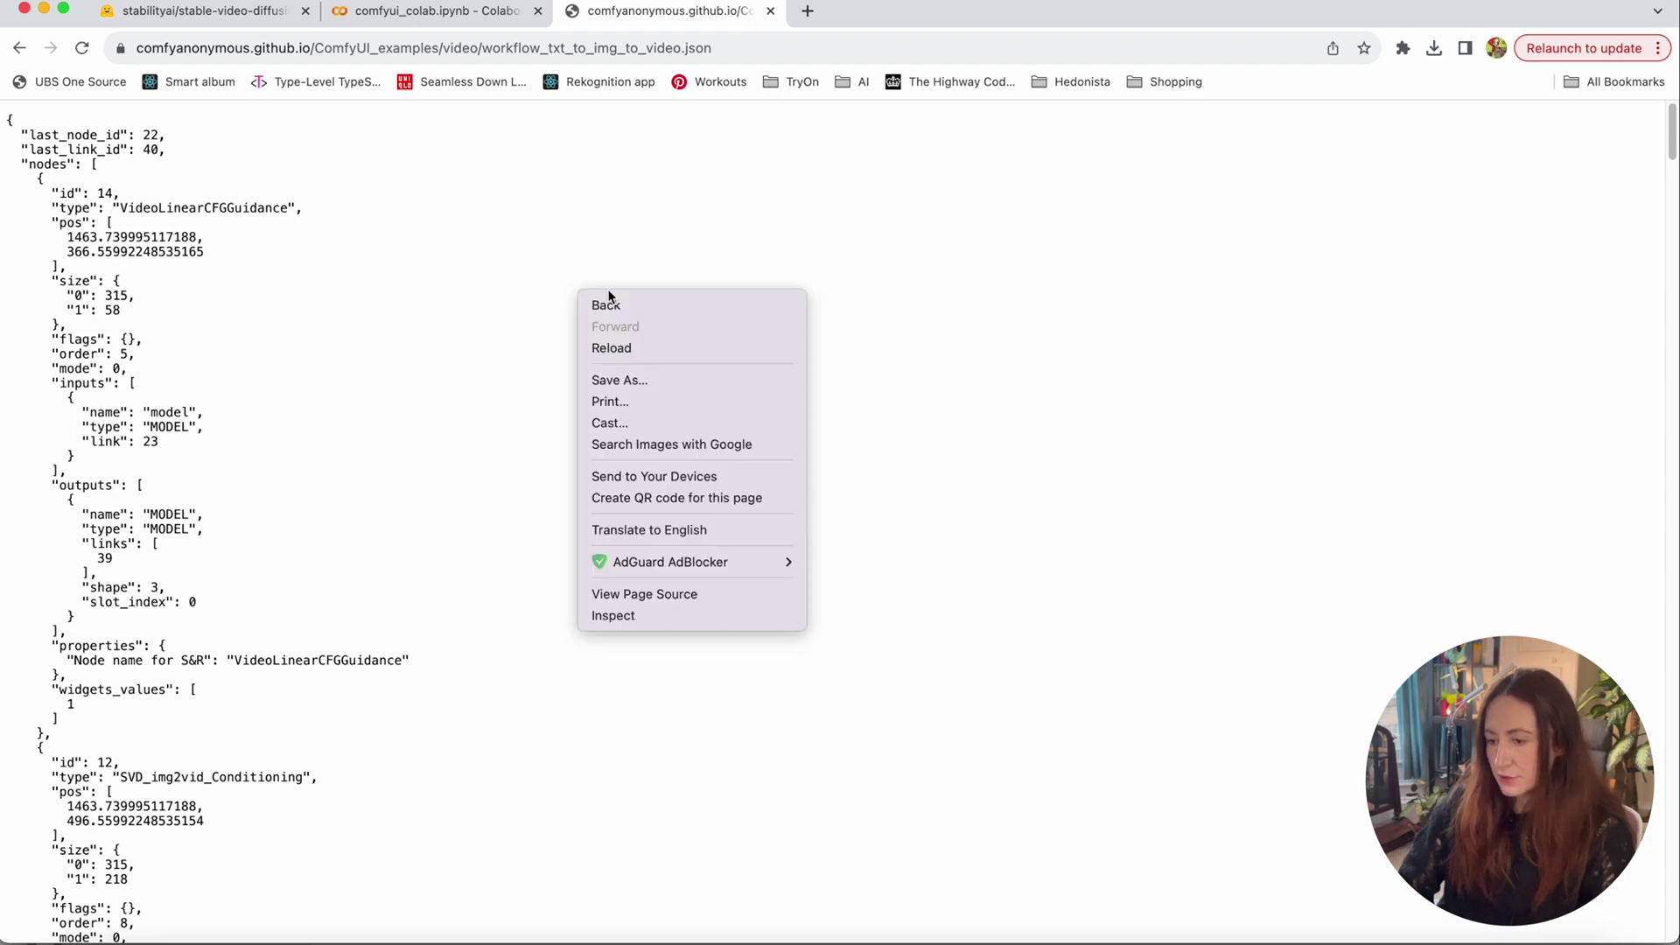
left_click(1280, 487)
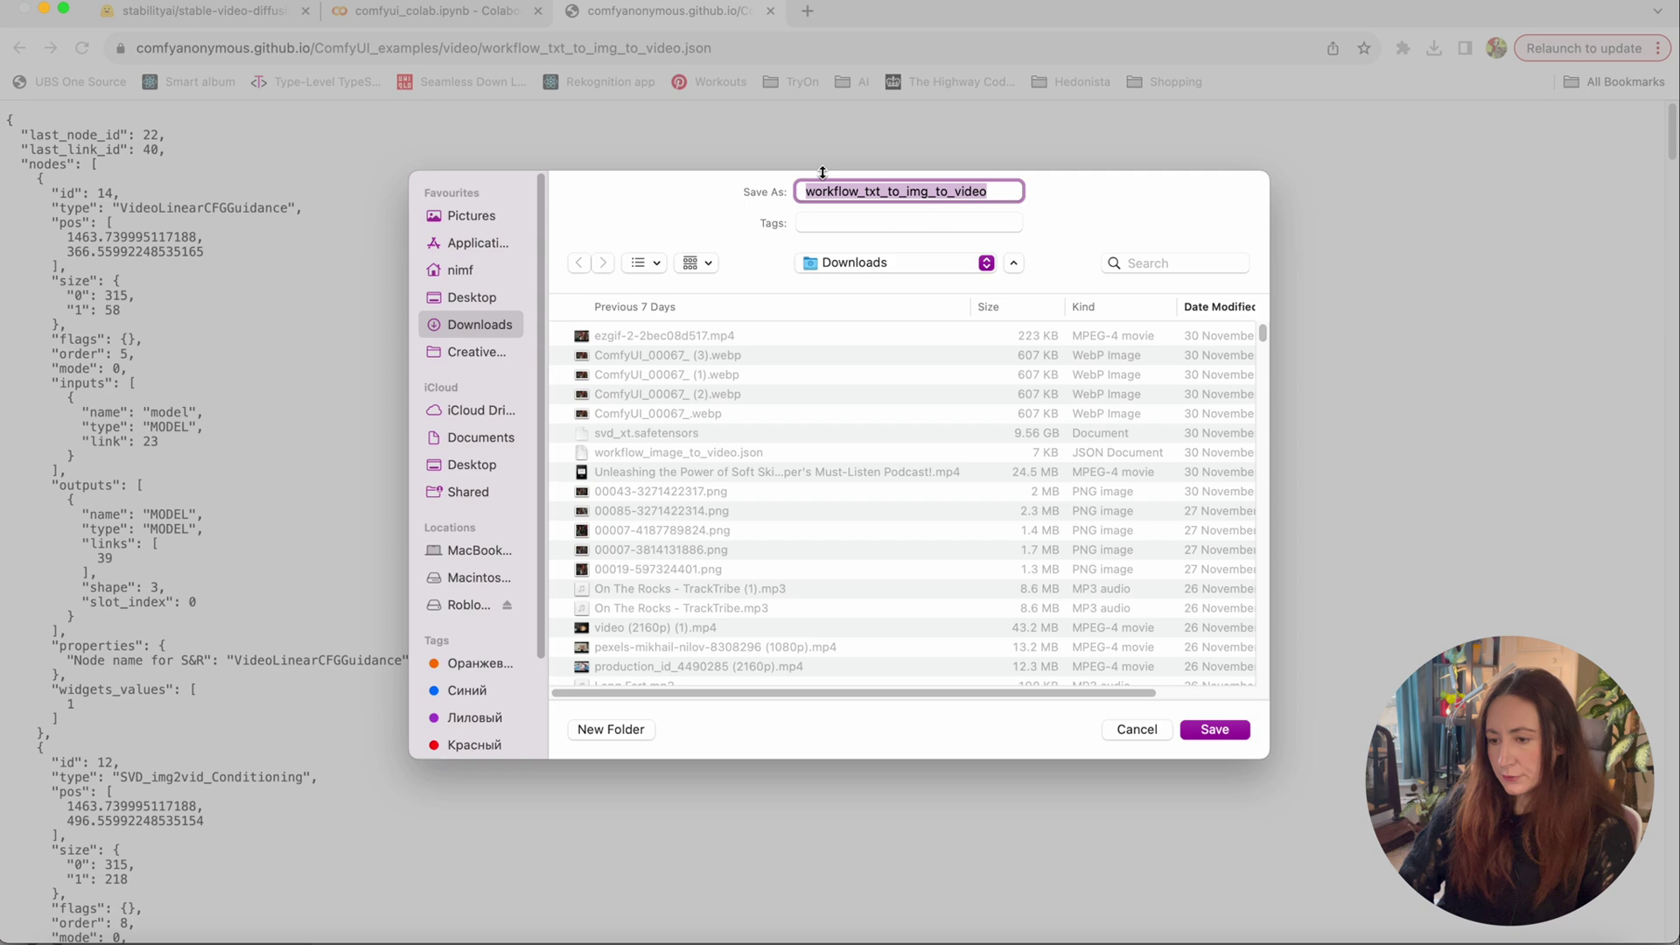
key("Return")
key("super+t")
type("dri")
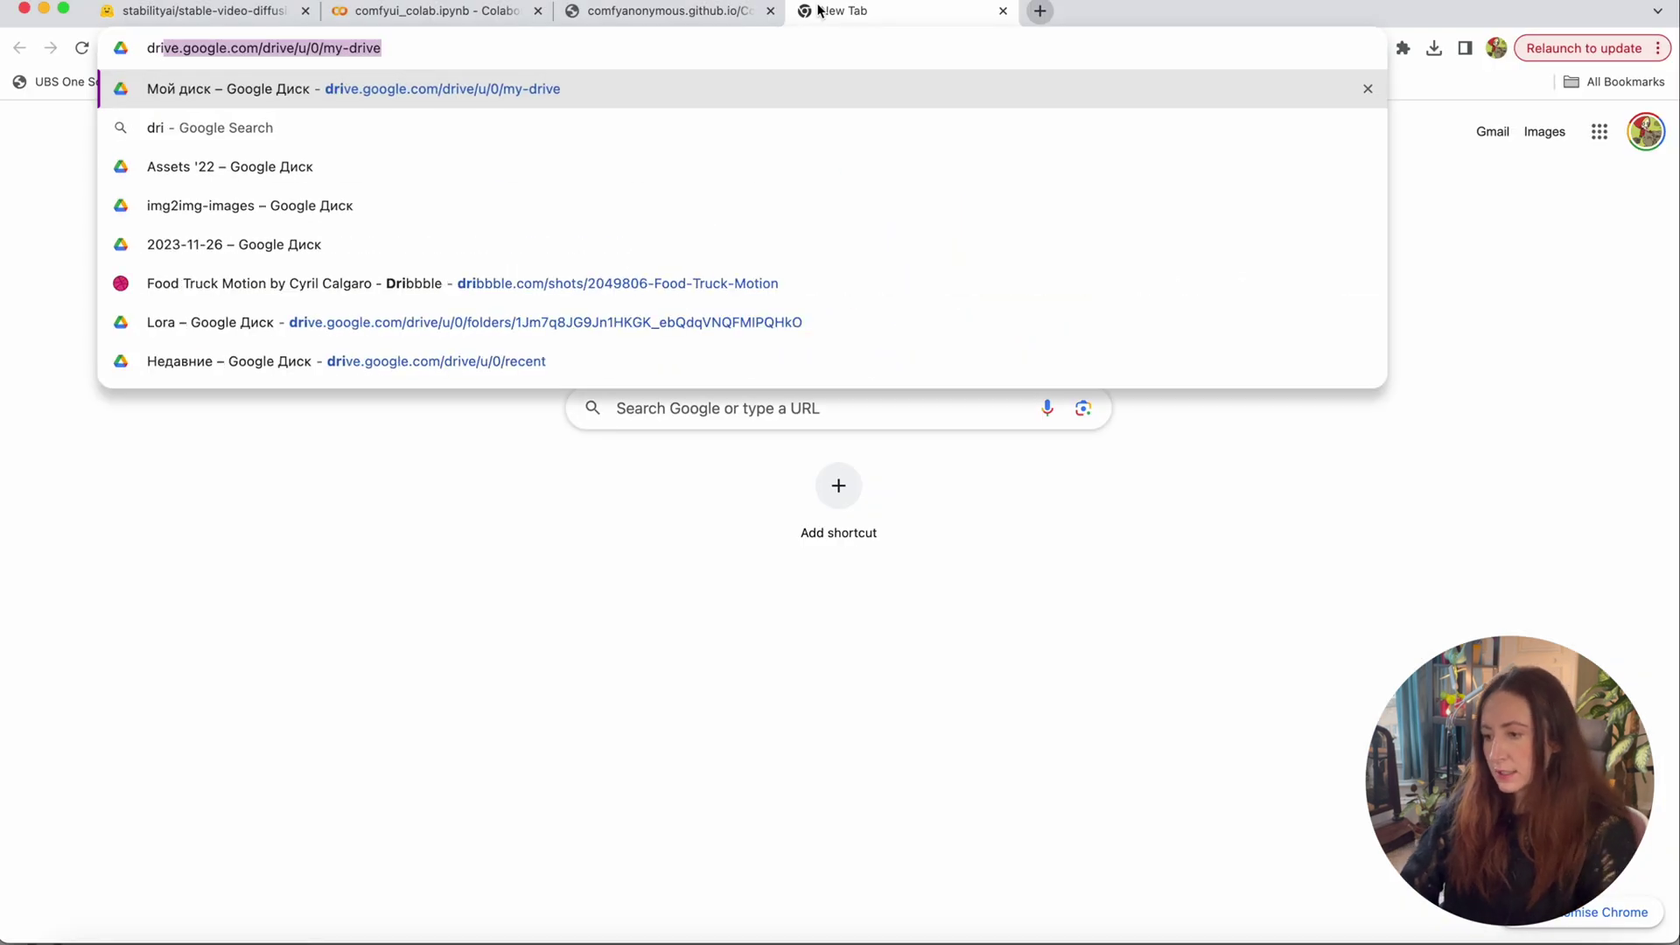
Open Copy of comfyui_colab.ipynb from My Drive's Colab Notebooks folder.
left_click(827, 96)
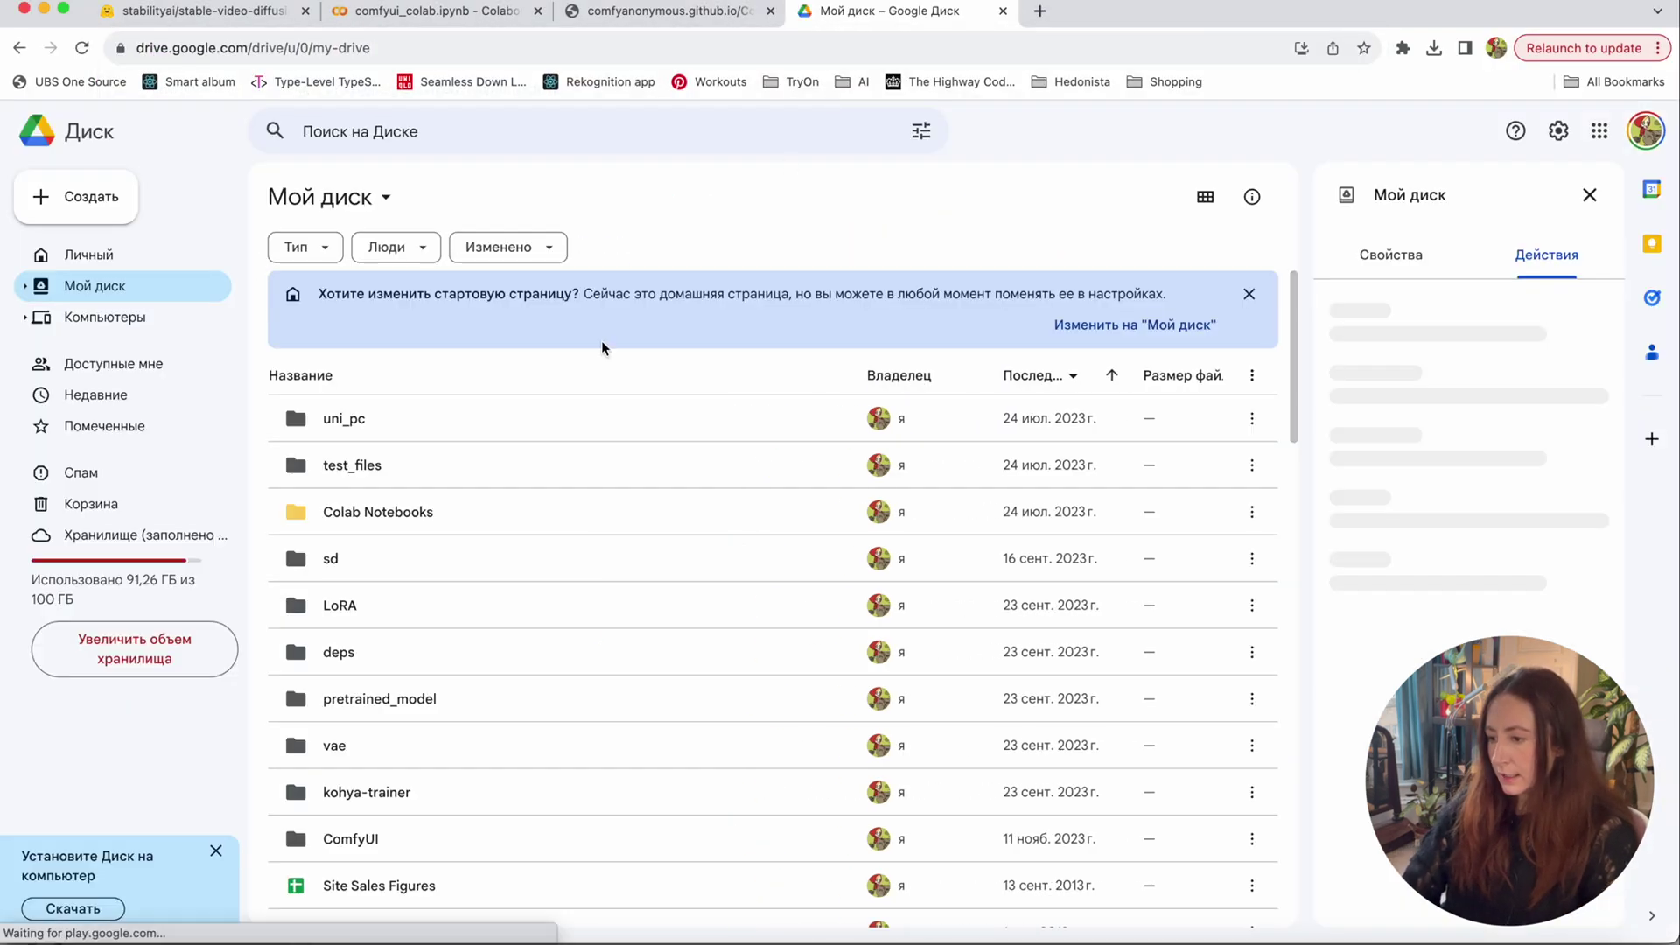
double_click(394, 519)
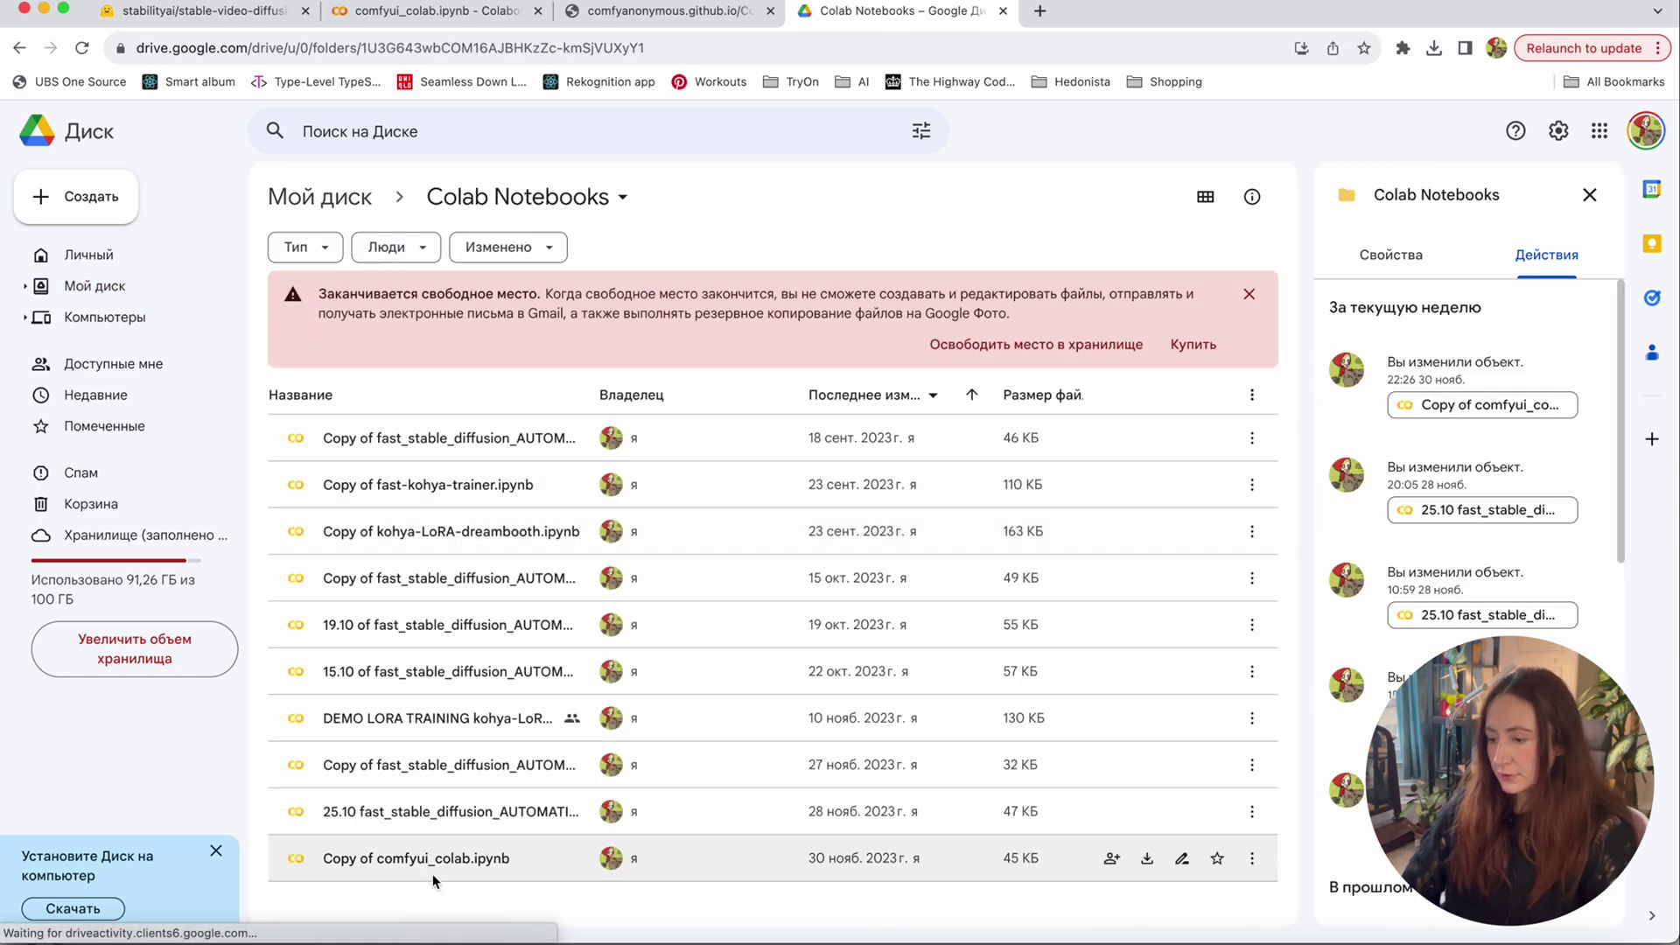
double_click(417, 857)
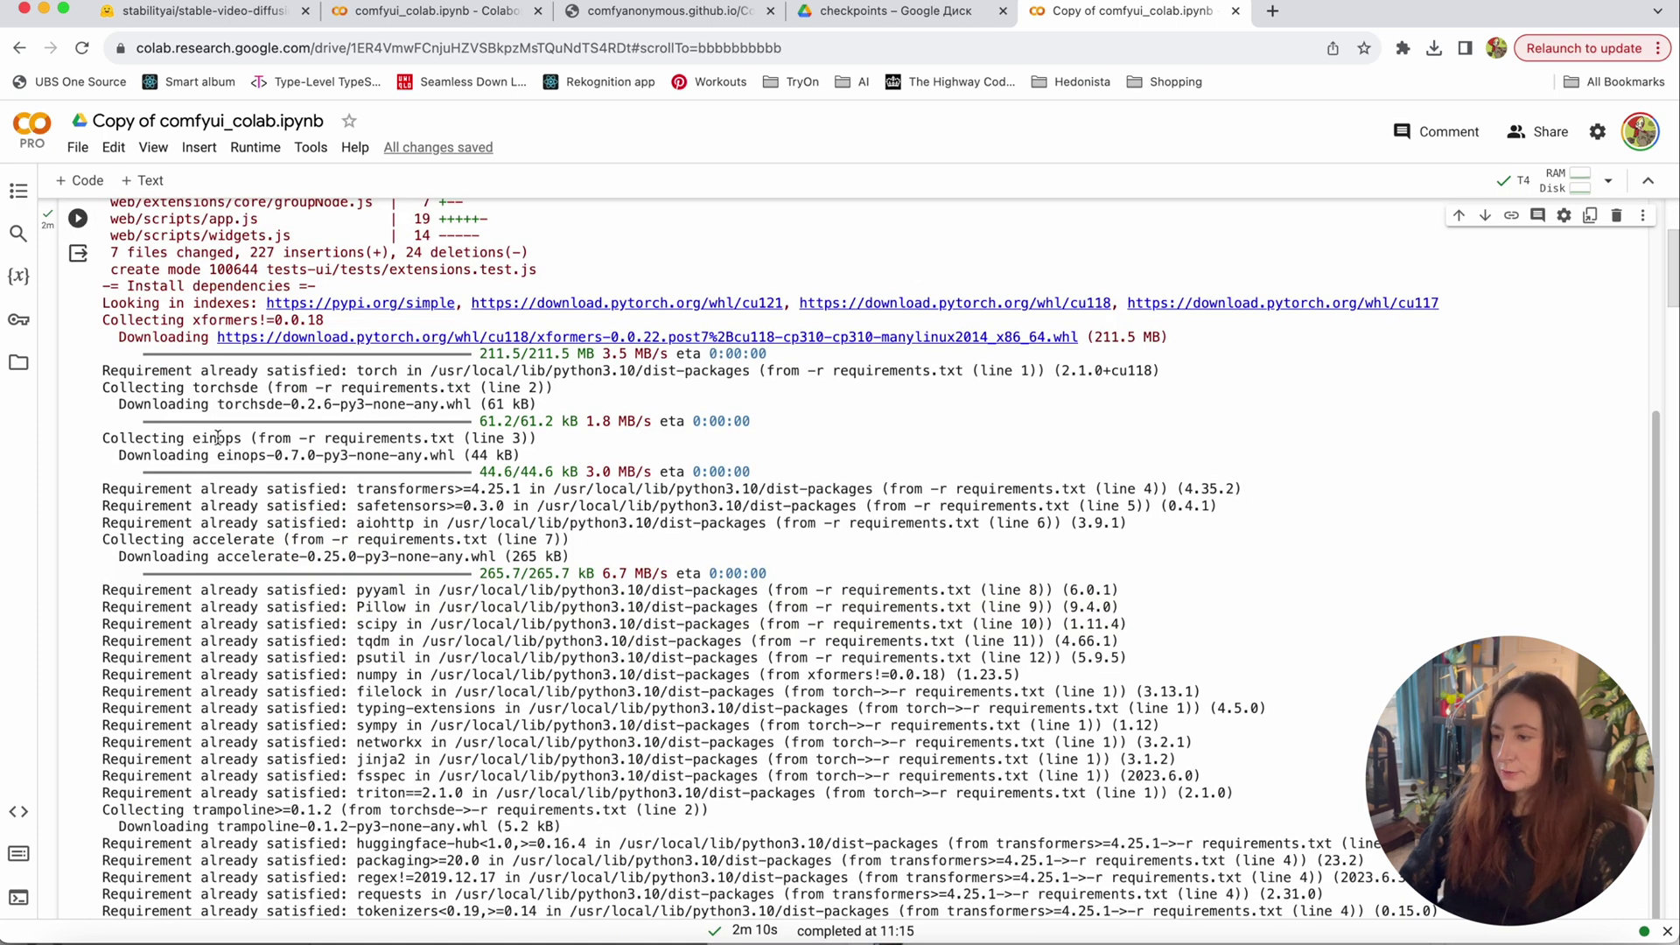
Navigate Google Drive to My Drive > ComfyUI > models > checkpoints.
left_click(857, 16)
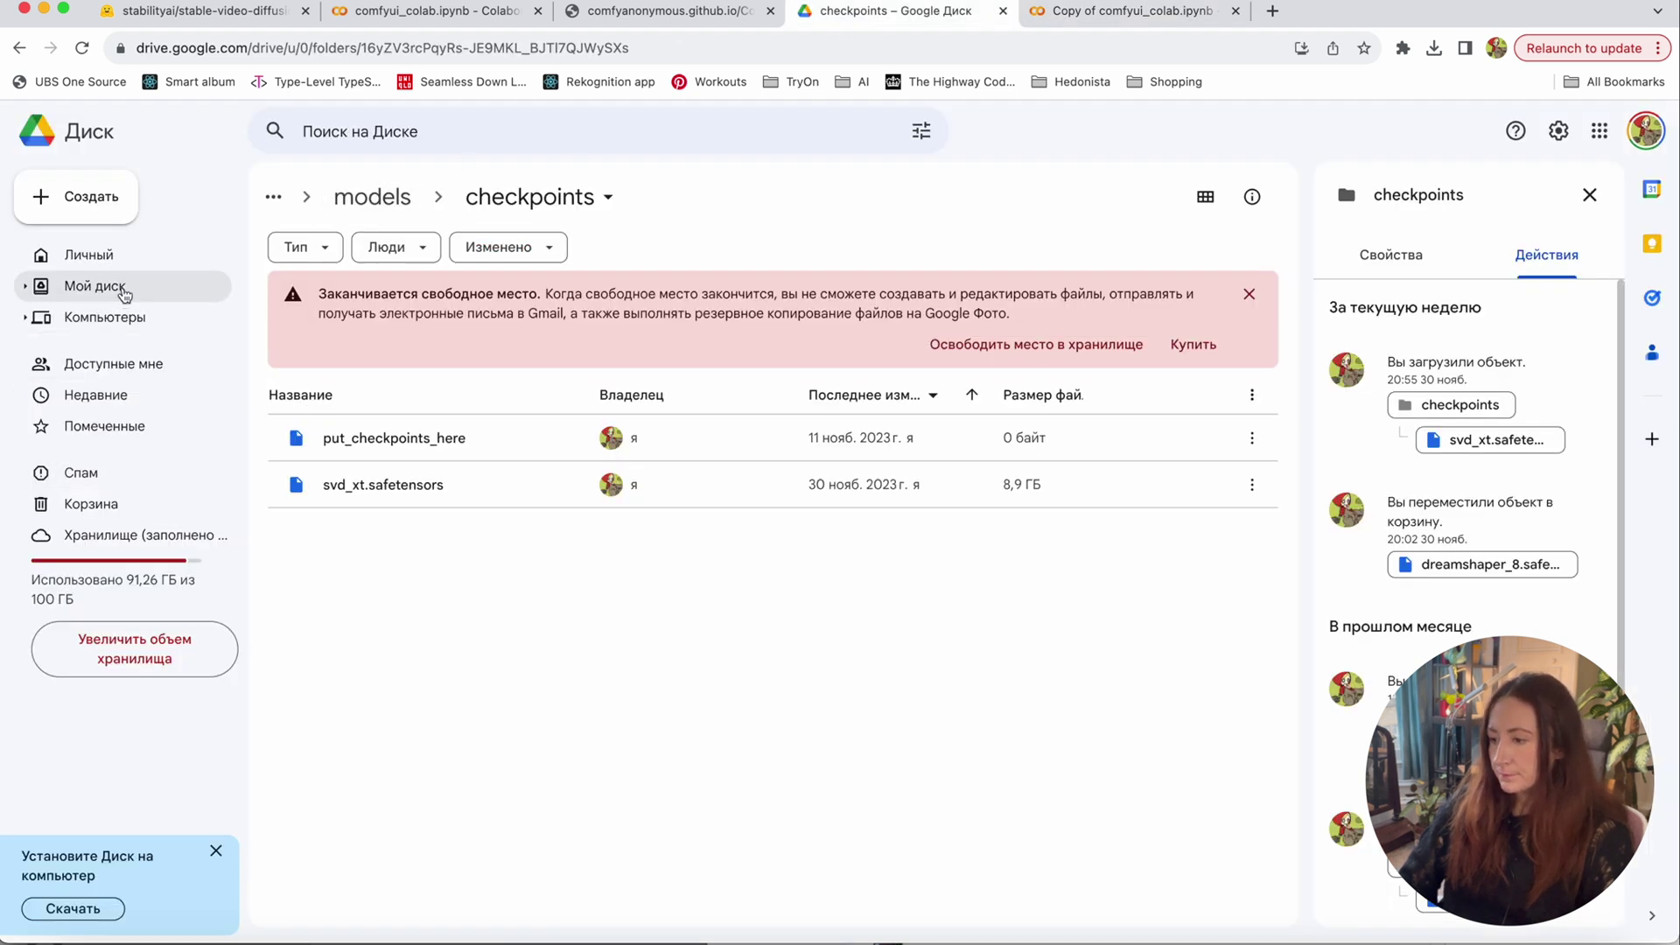
left_click(125, 290)
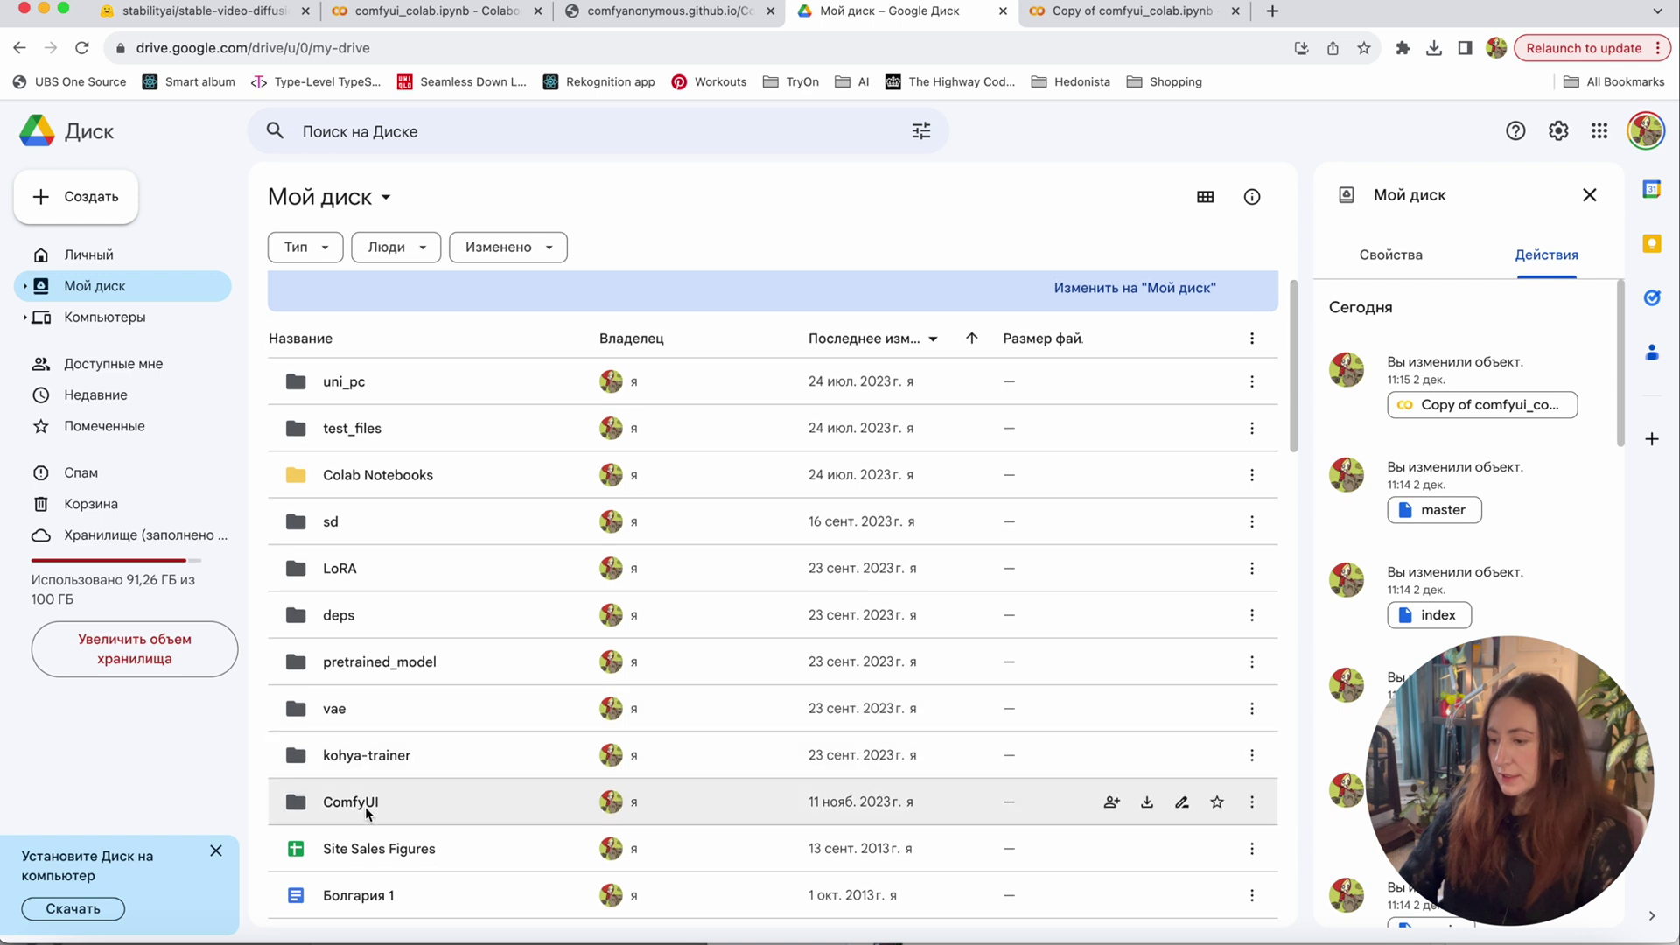
double_click(368, 804)
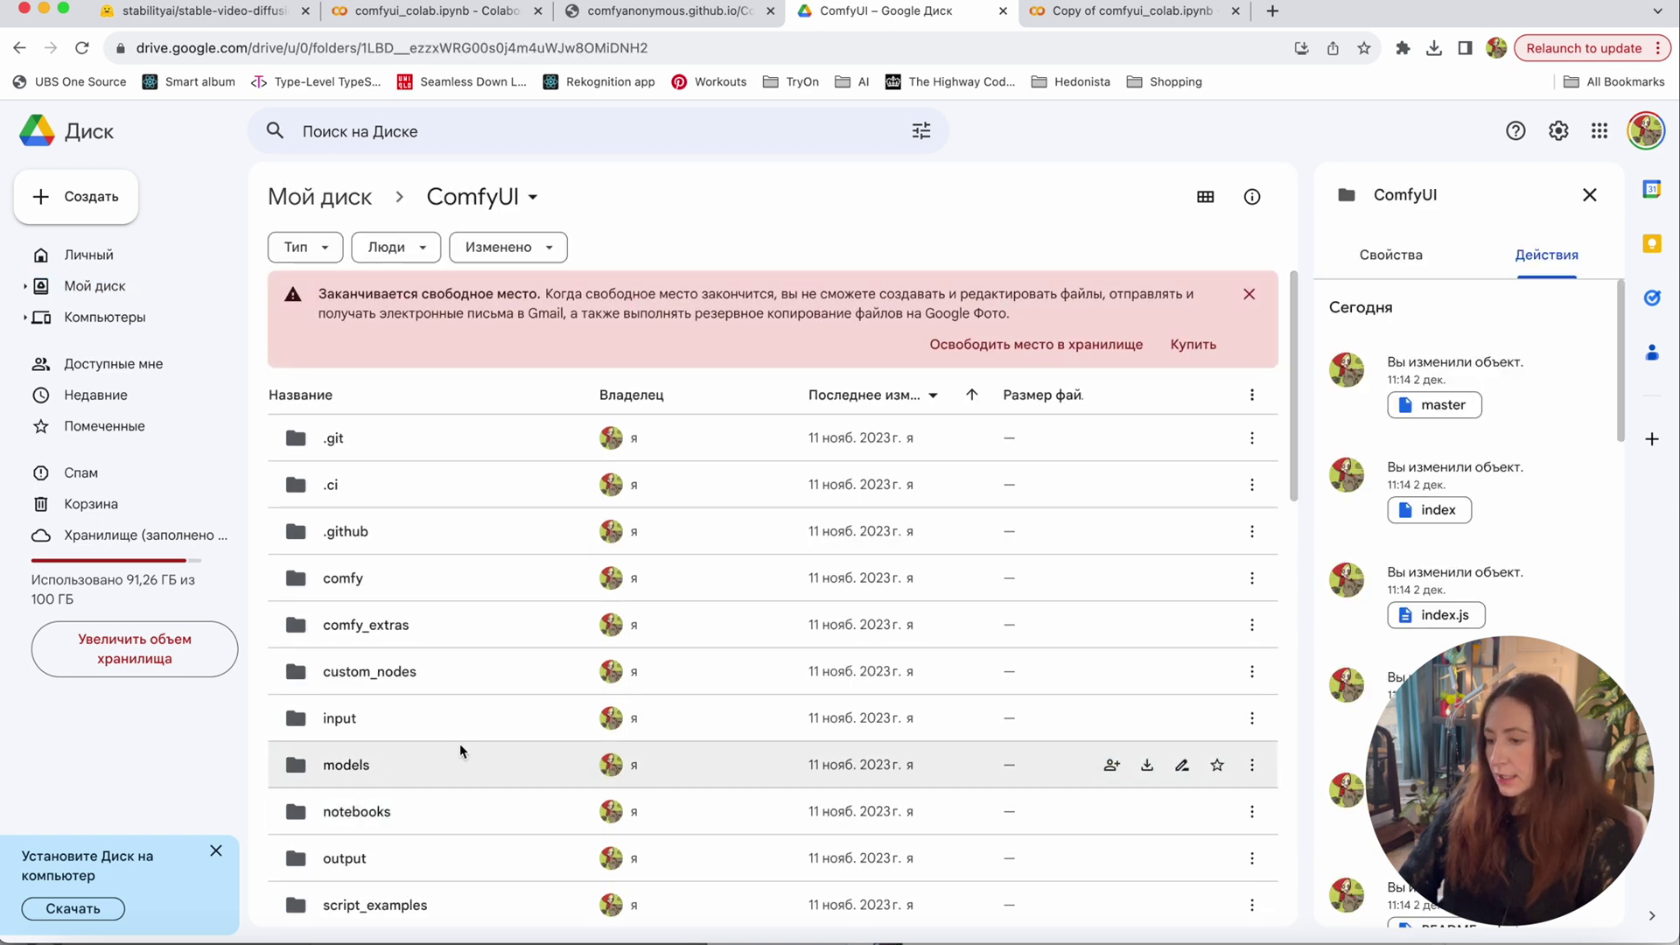
double_click(363, 771)
double_click(420, 433)
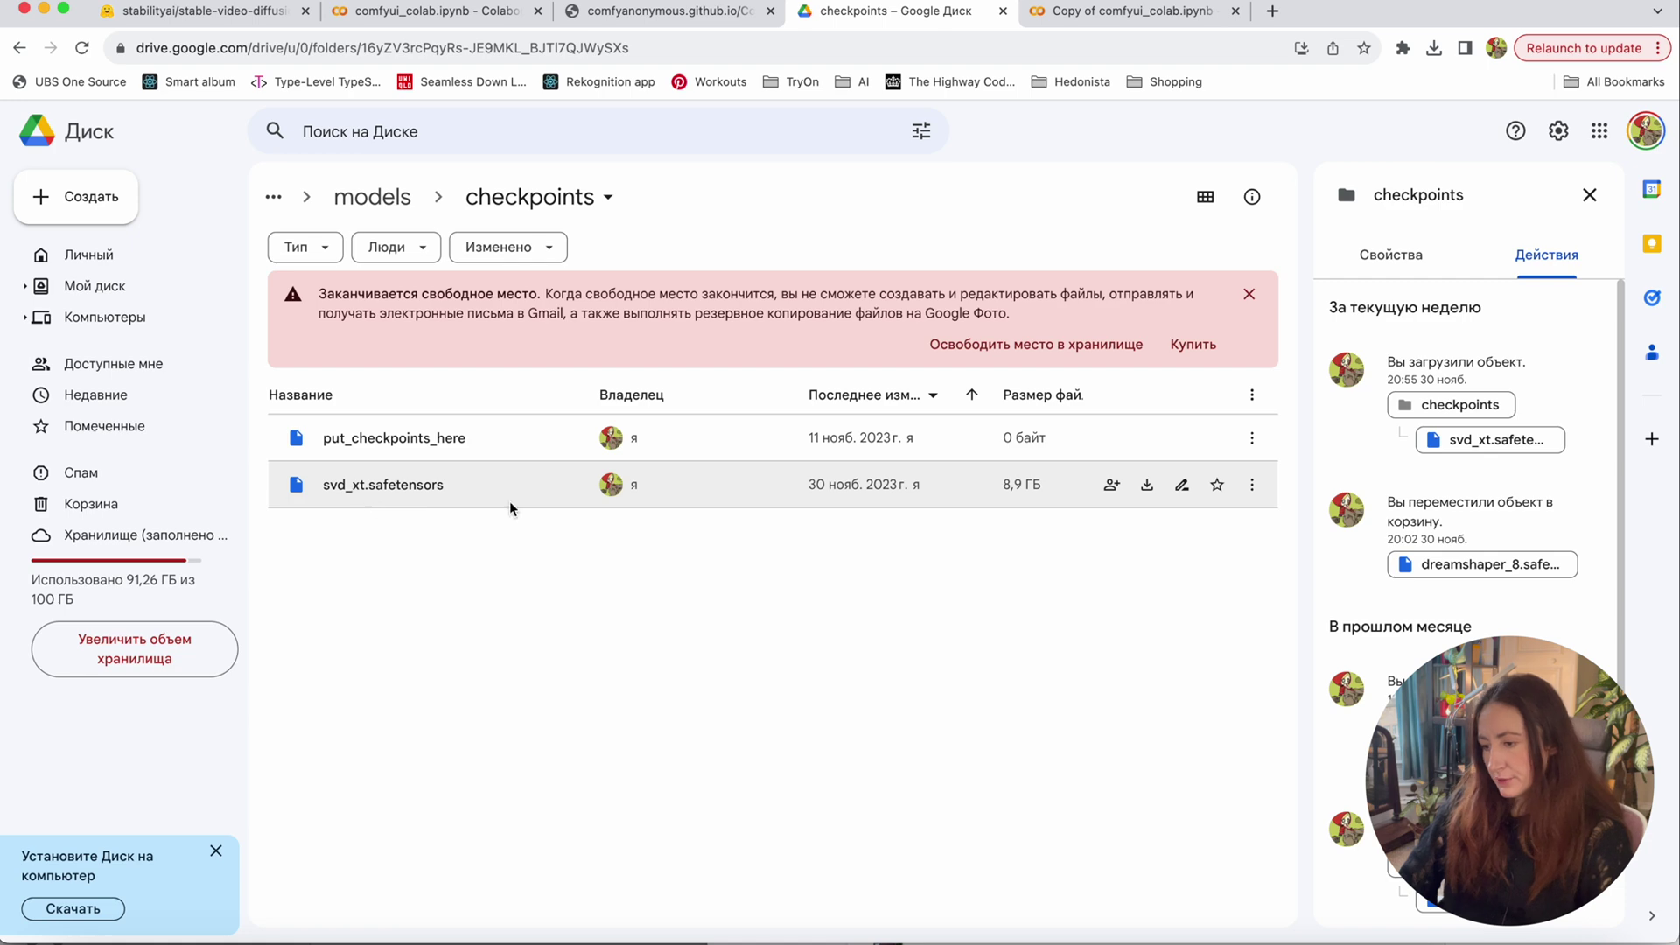
Drag svd_xt.safetensors from the local Downloads folder into the Drive checkpoints folder.
left_click(84, 940)
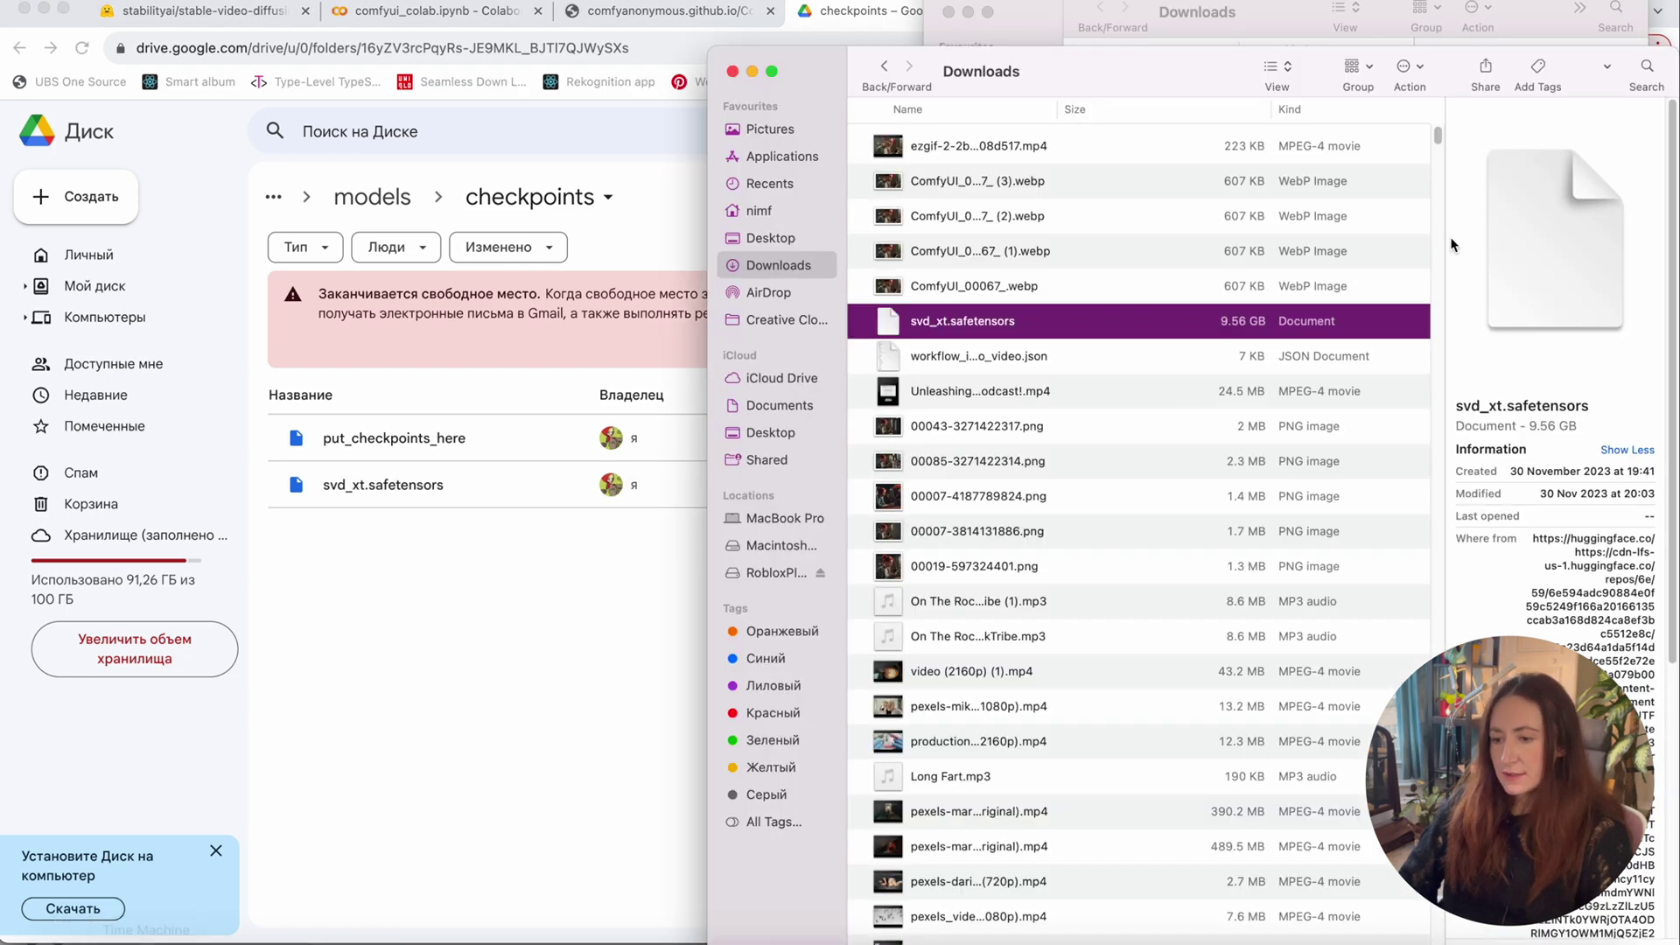
left_click_drag(948, 325, 1130, 368)
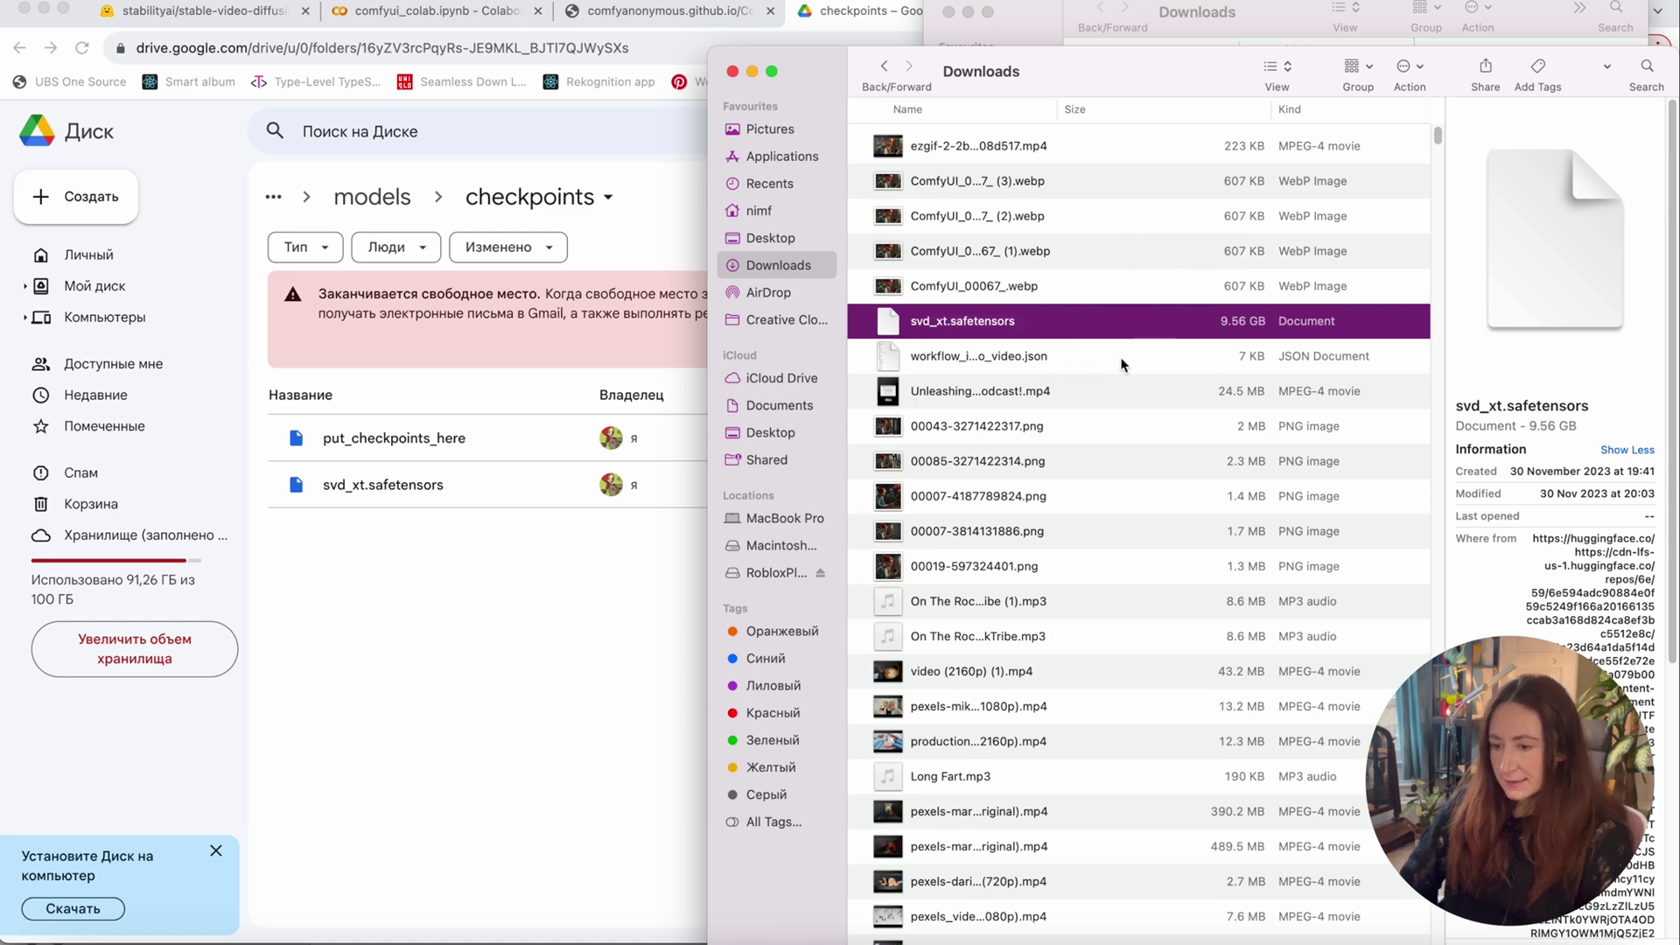
left_click(365, 770)
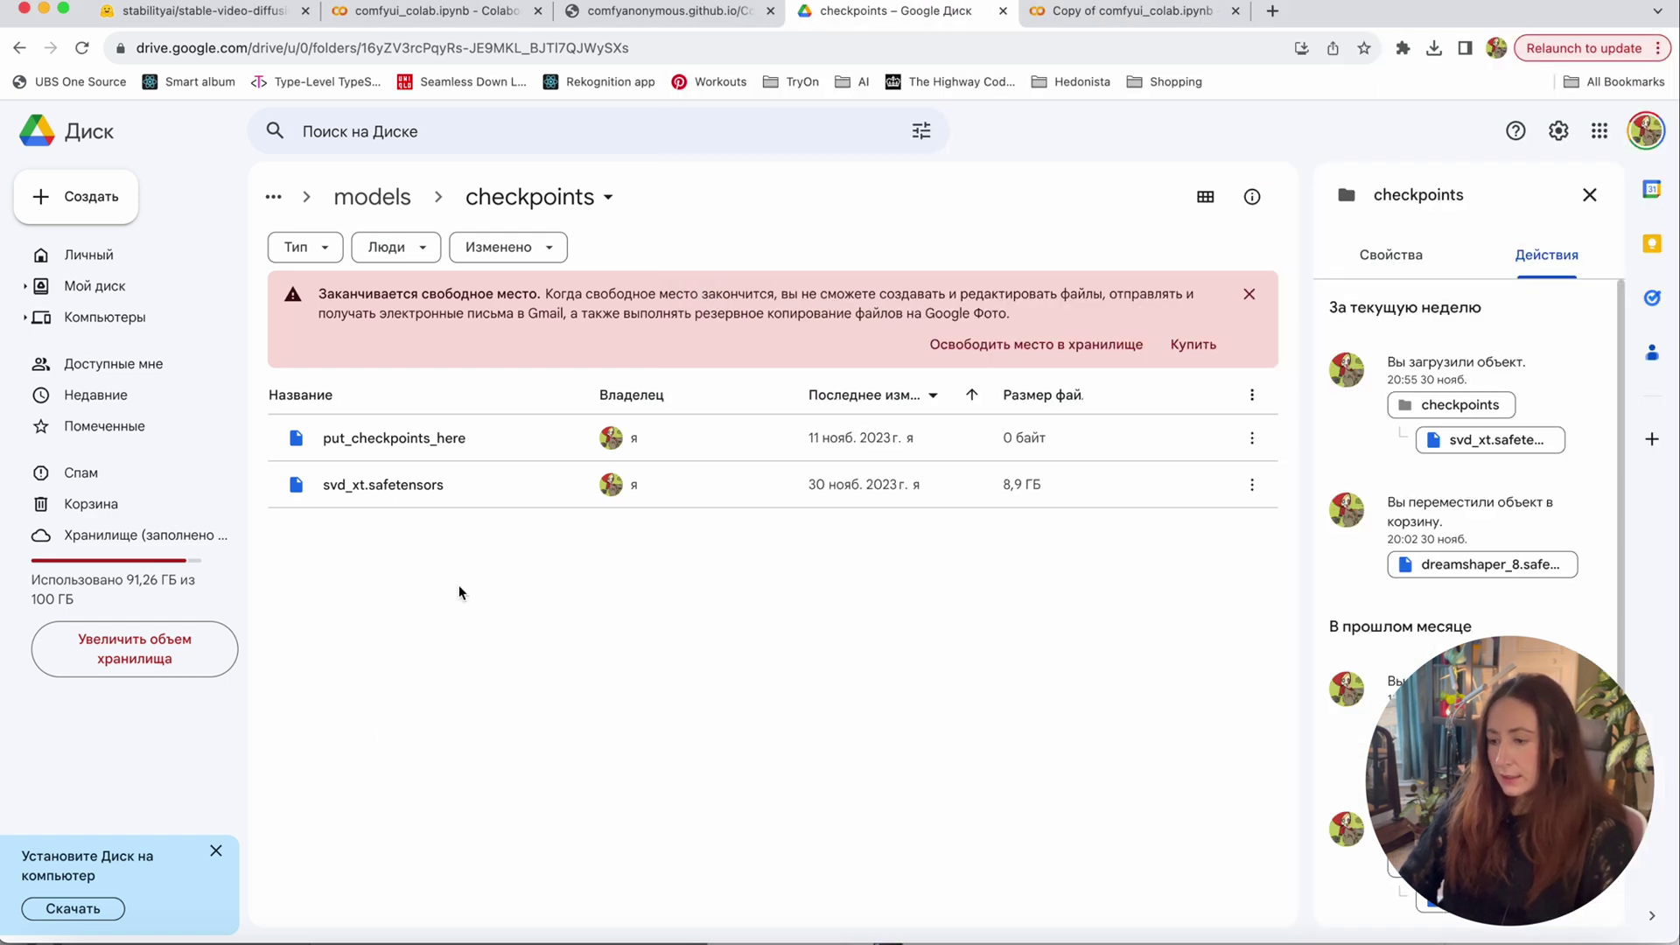
Run the 'Run ComfyUI with cloudflared' cell and select the printed trycloudflare access URL.
left_click(1137, 12)
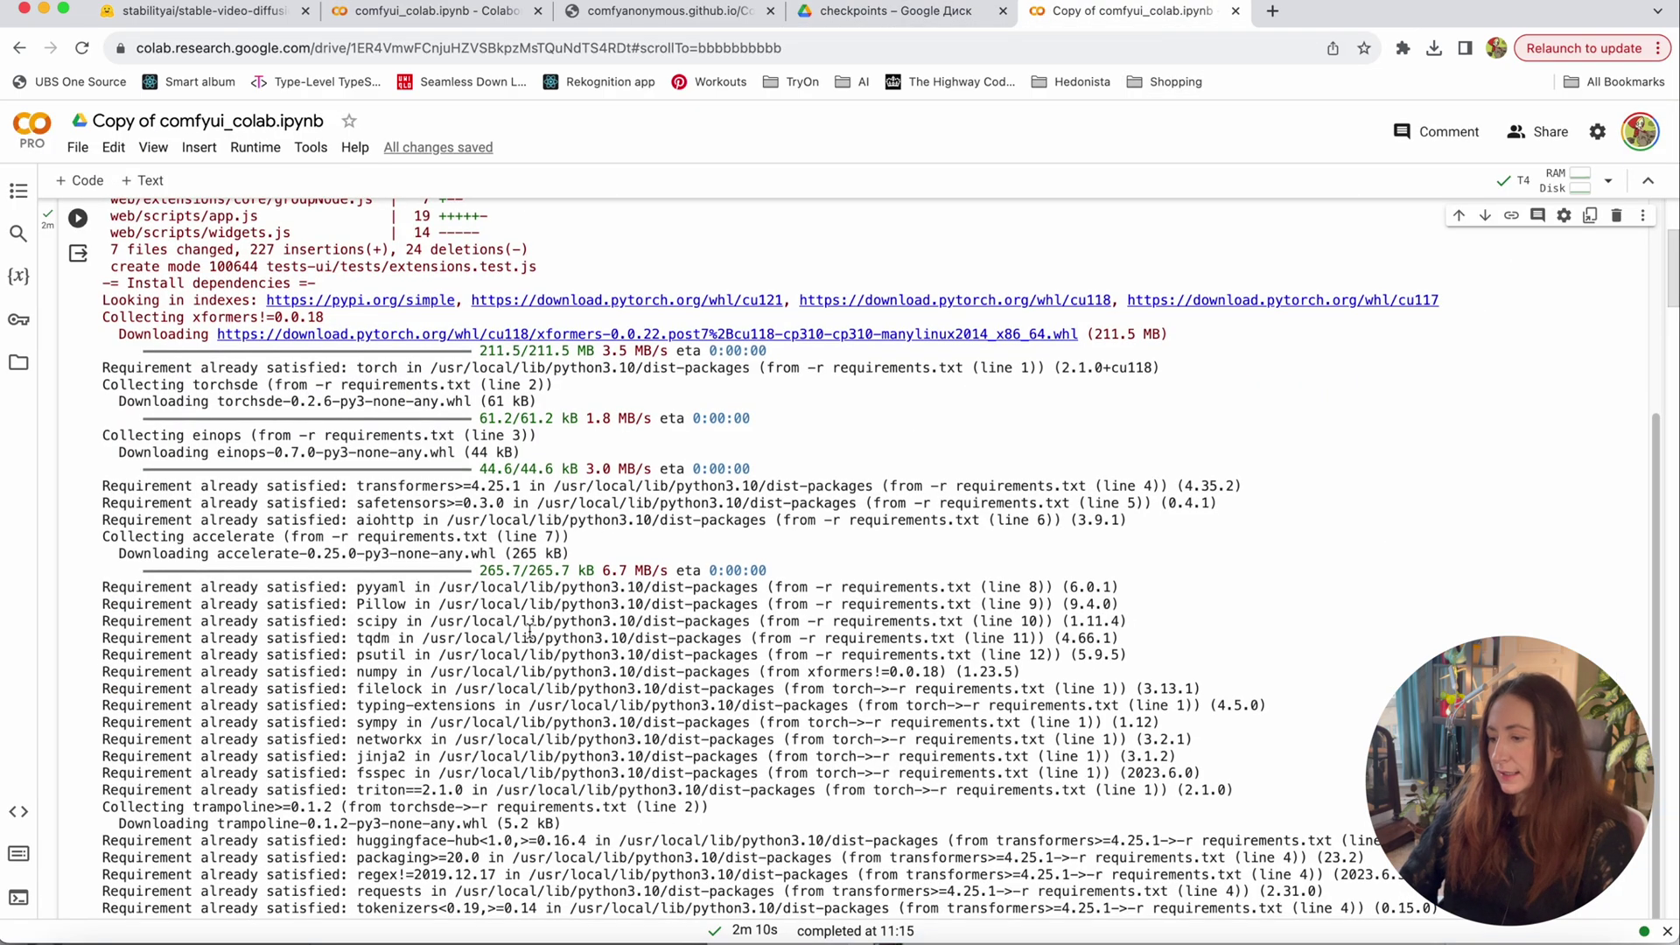
scroll(529, 629, "down", 15)
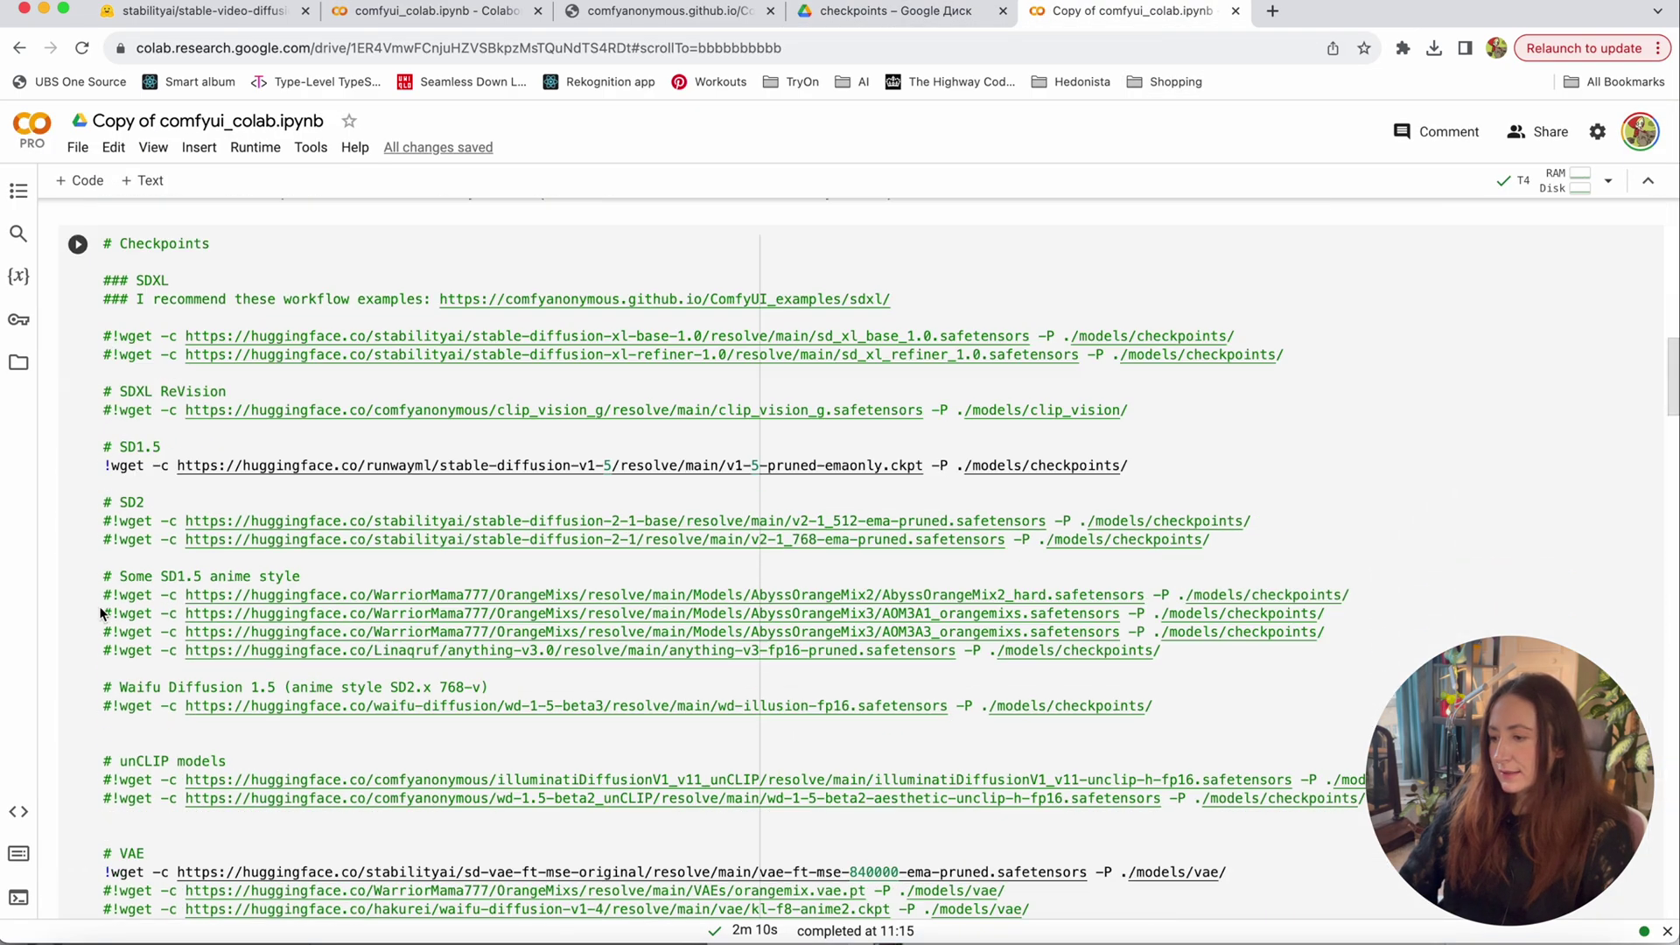
scroll(100, 612, "up", 5)
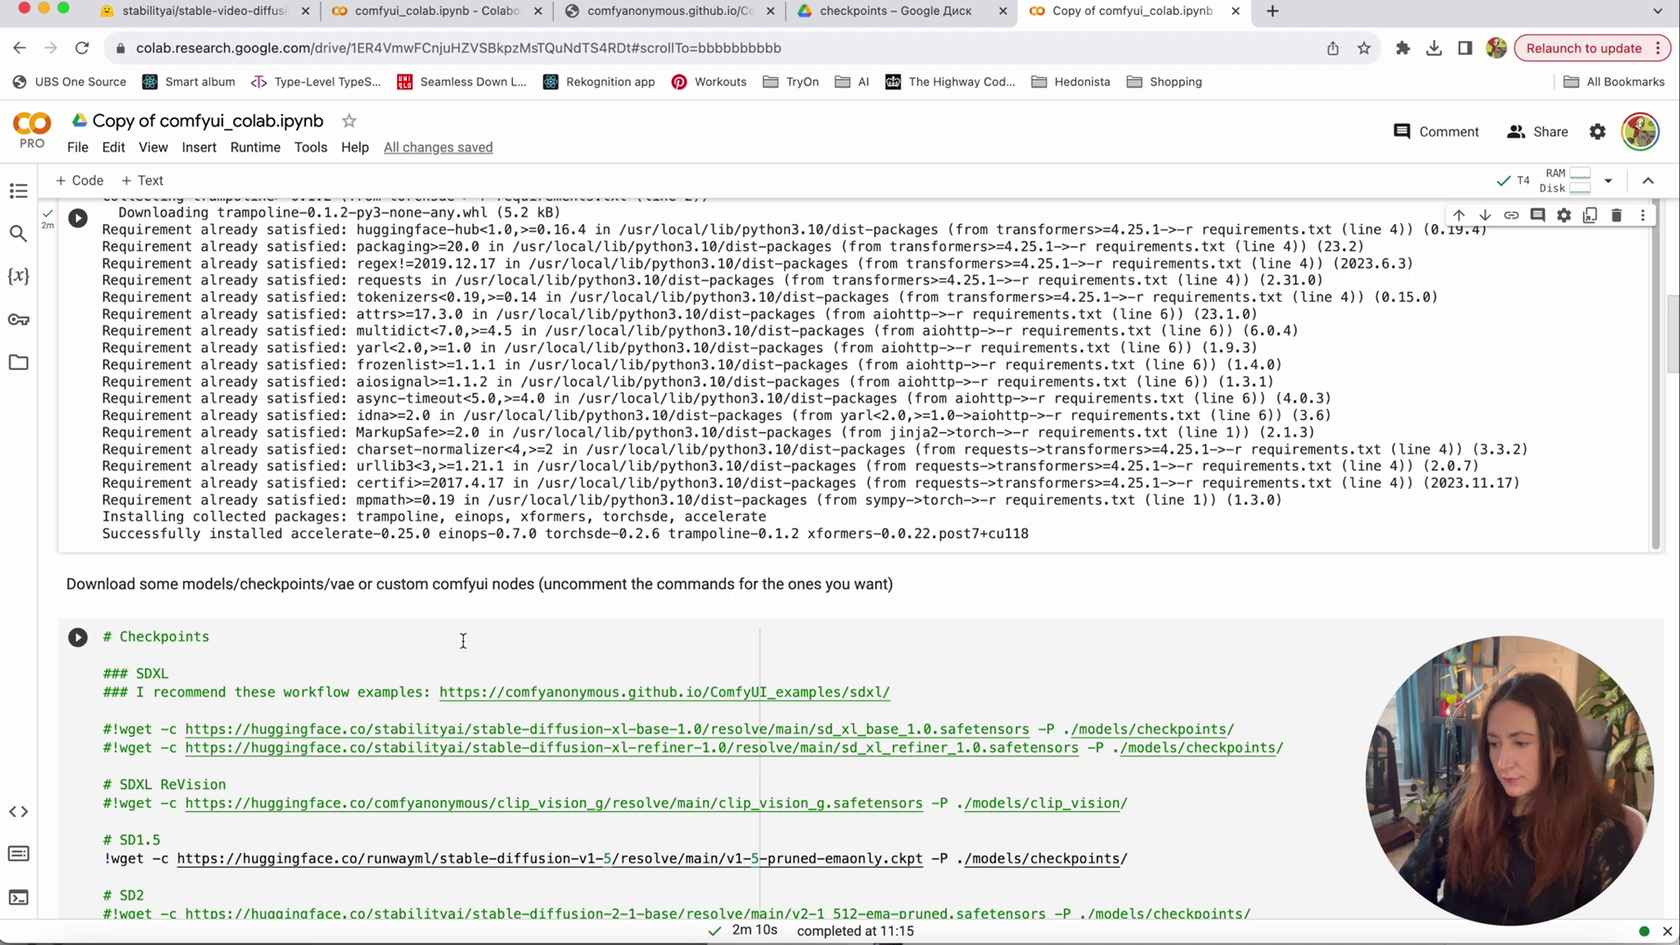
scroll(448, 690, "down", 20)
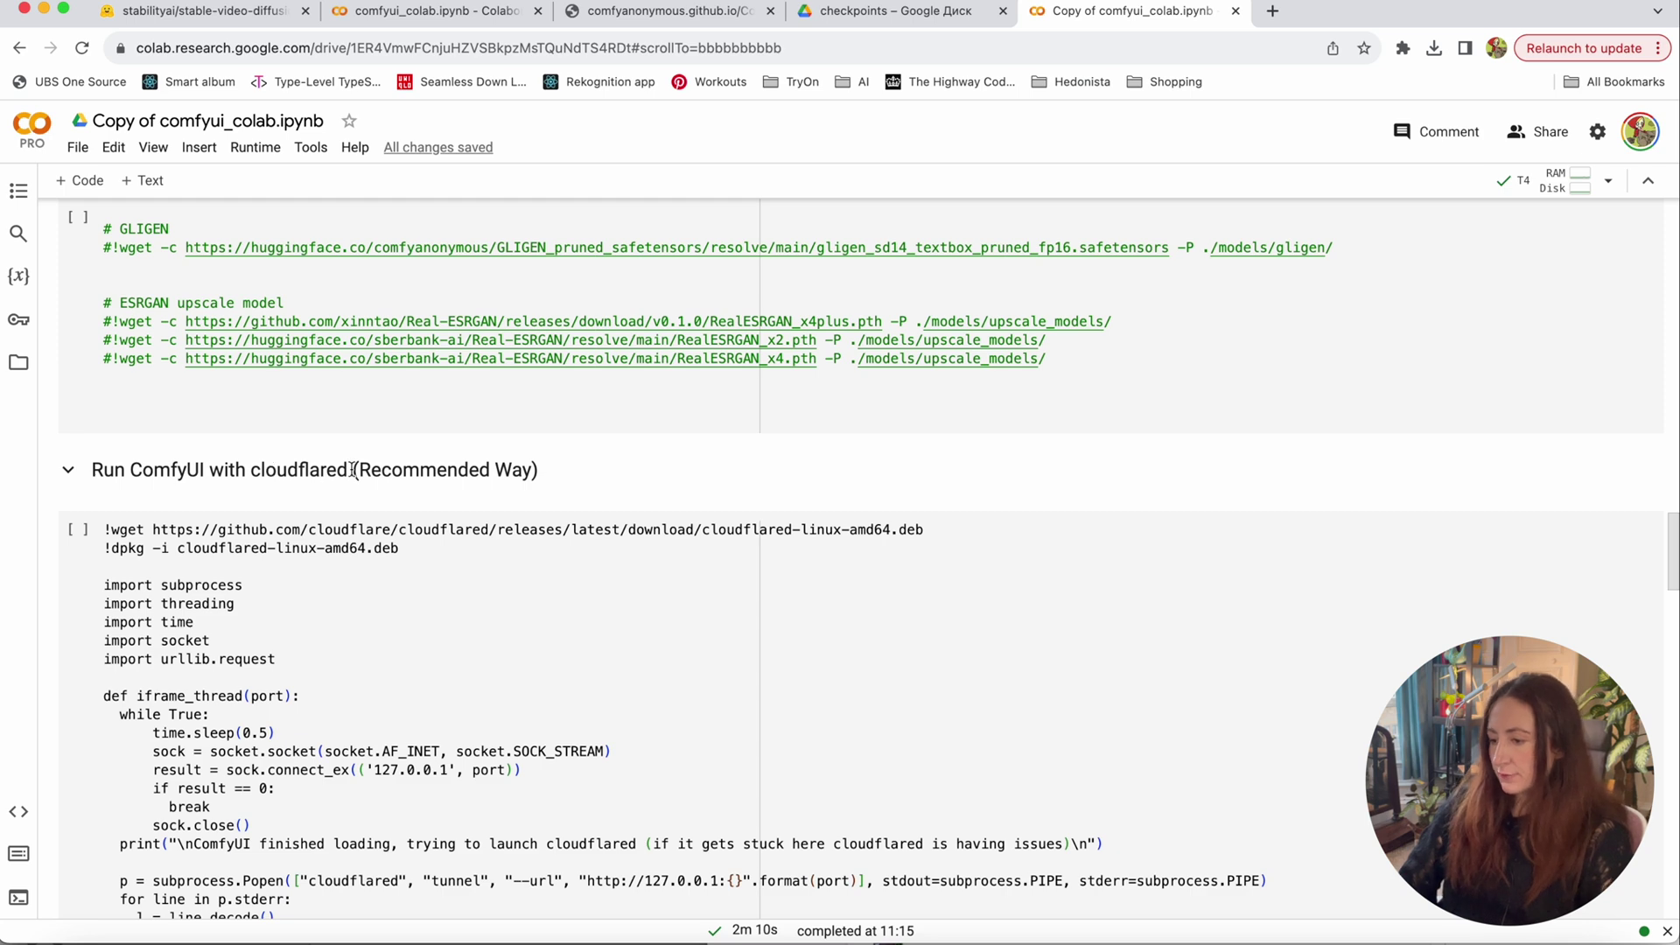
left_click(77, 530)
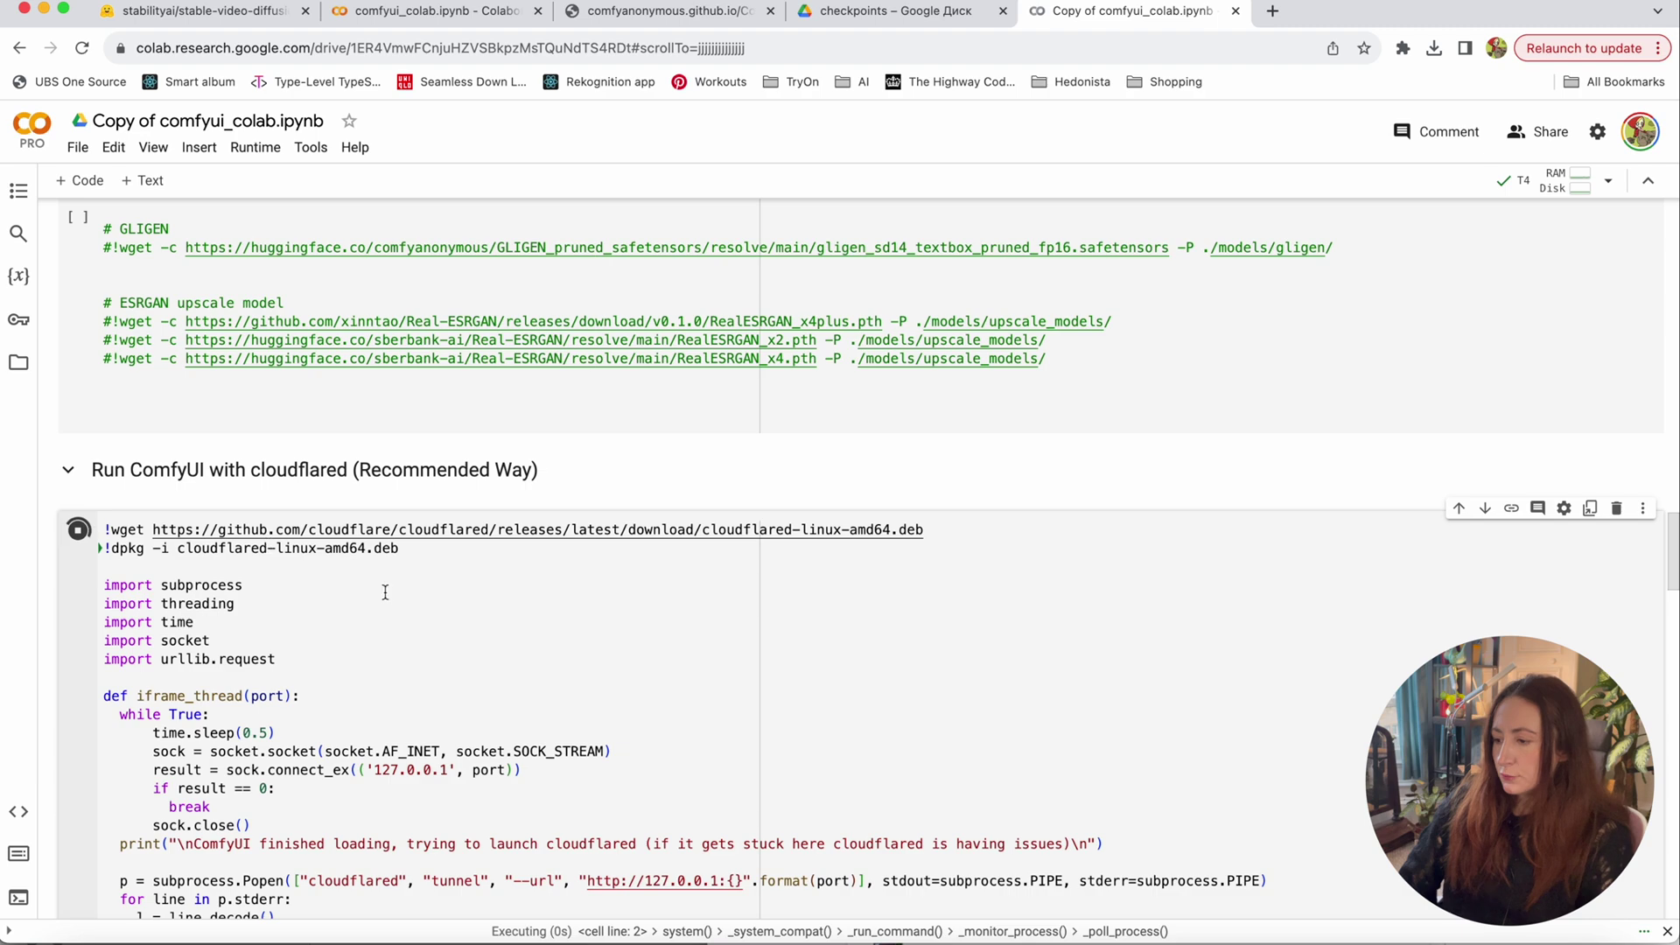
scroll(385, 592, "down", 6)
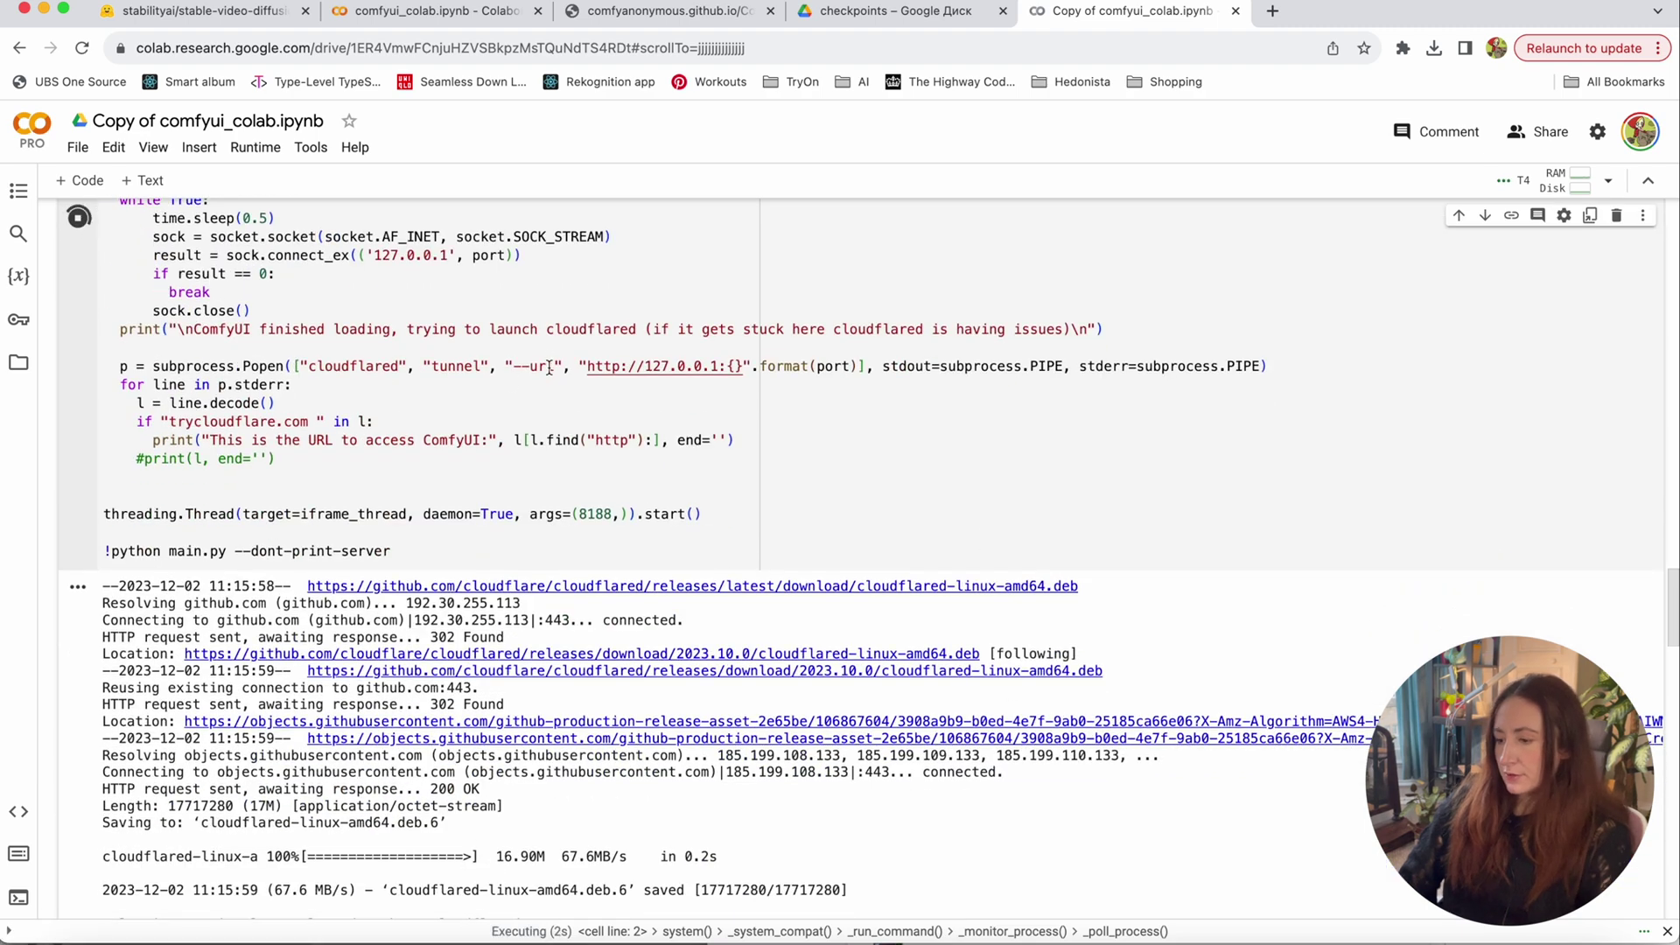
scroll(669, 647, "down", 3)
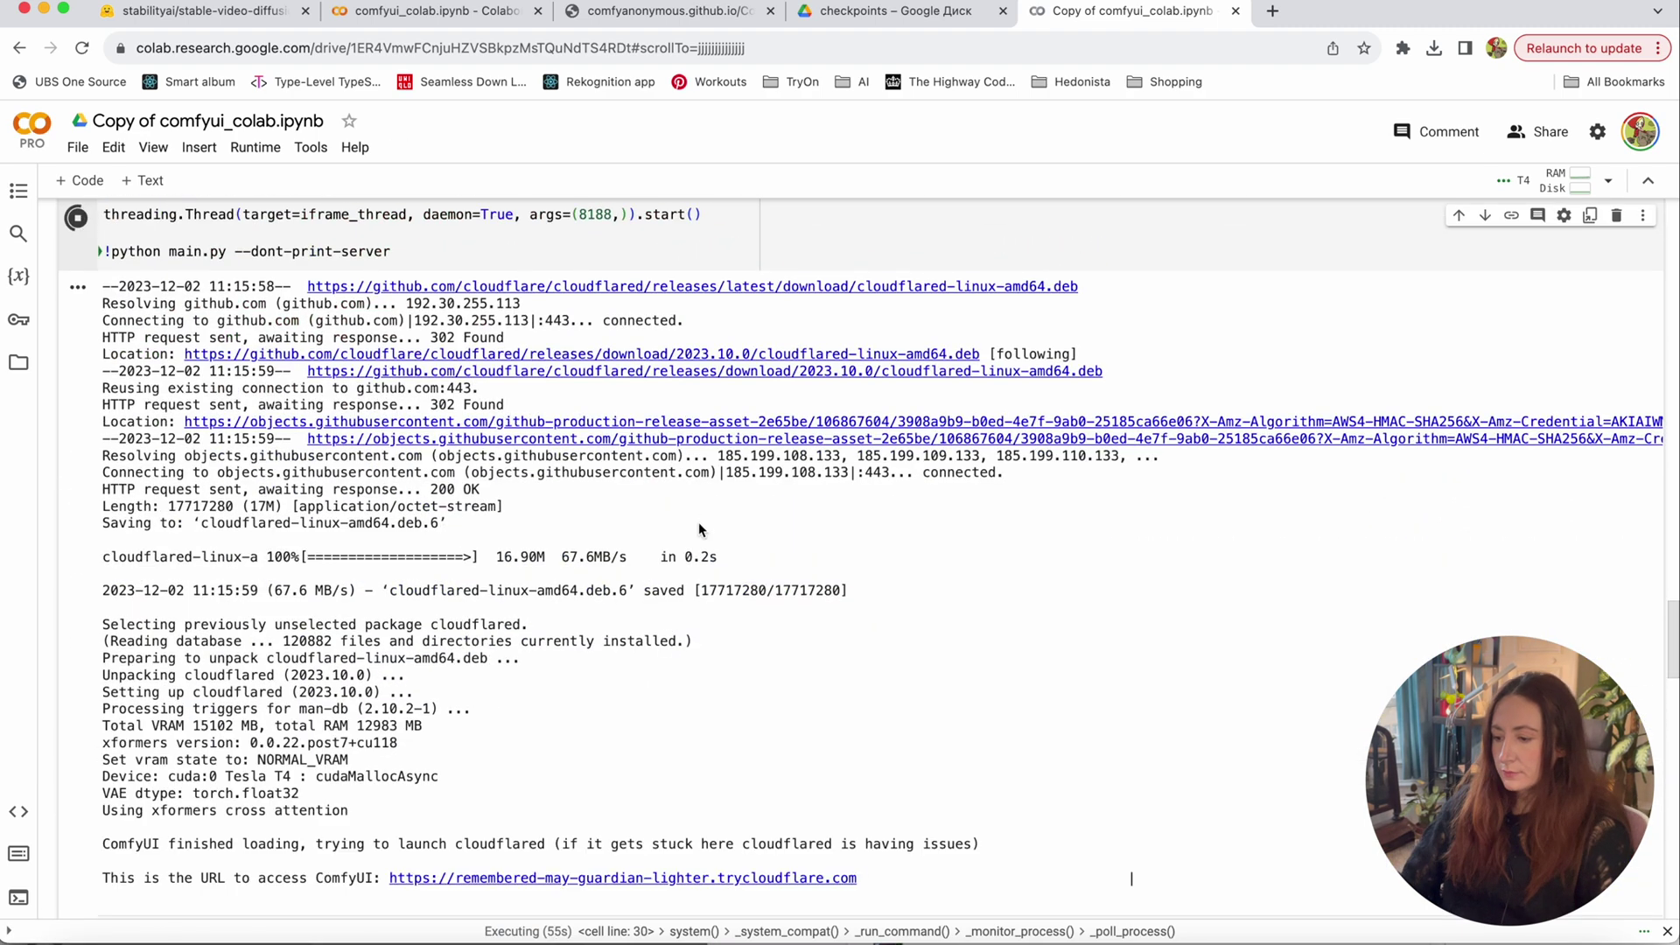
scroll(692, 560, "down", 2)
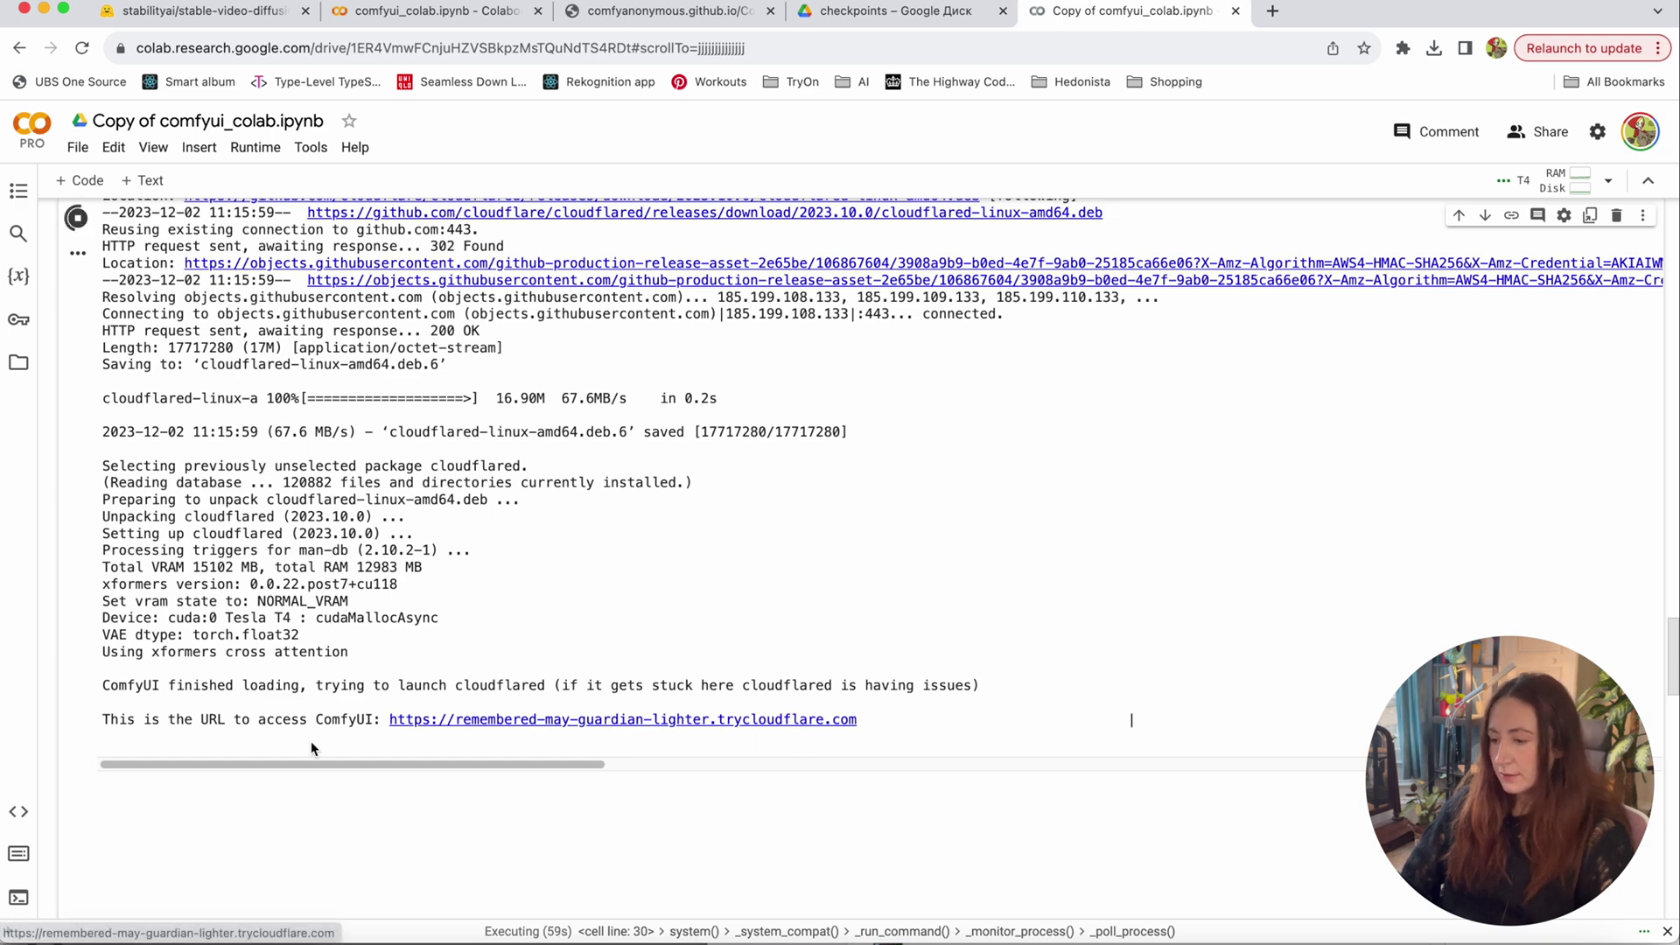
left_click_drag(103, 719, 283, 719)
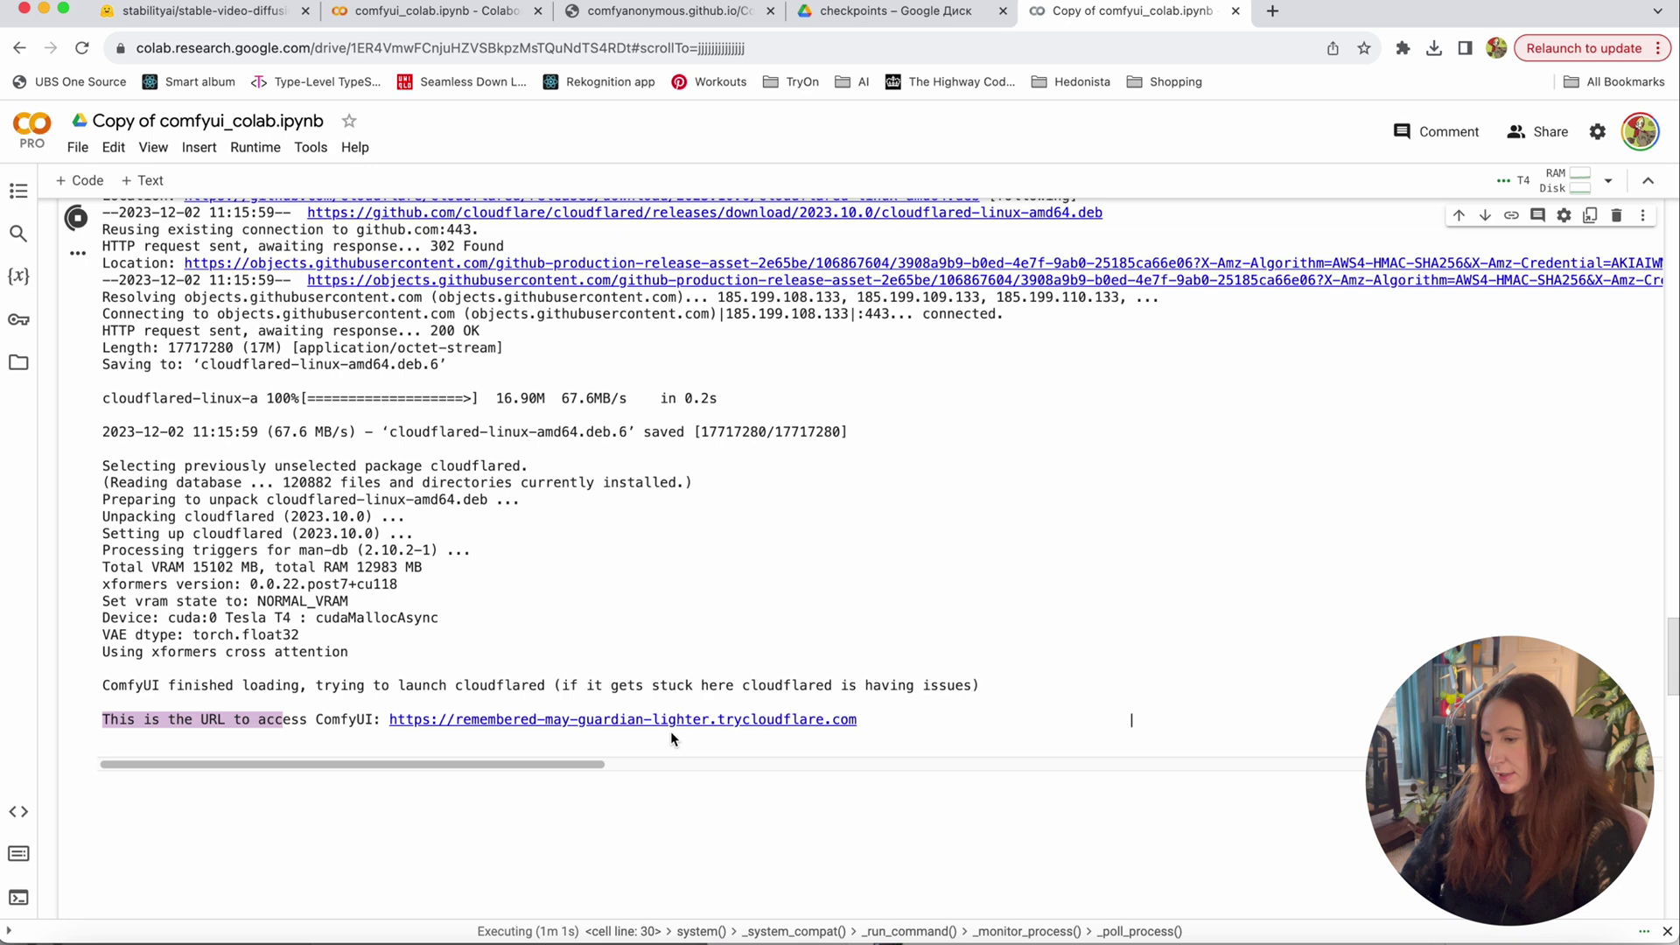
Open ComfyUI via the trycloudflare link and load workflow_image_to_video.json from Downloads.
left_click(798, 719)
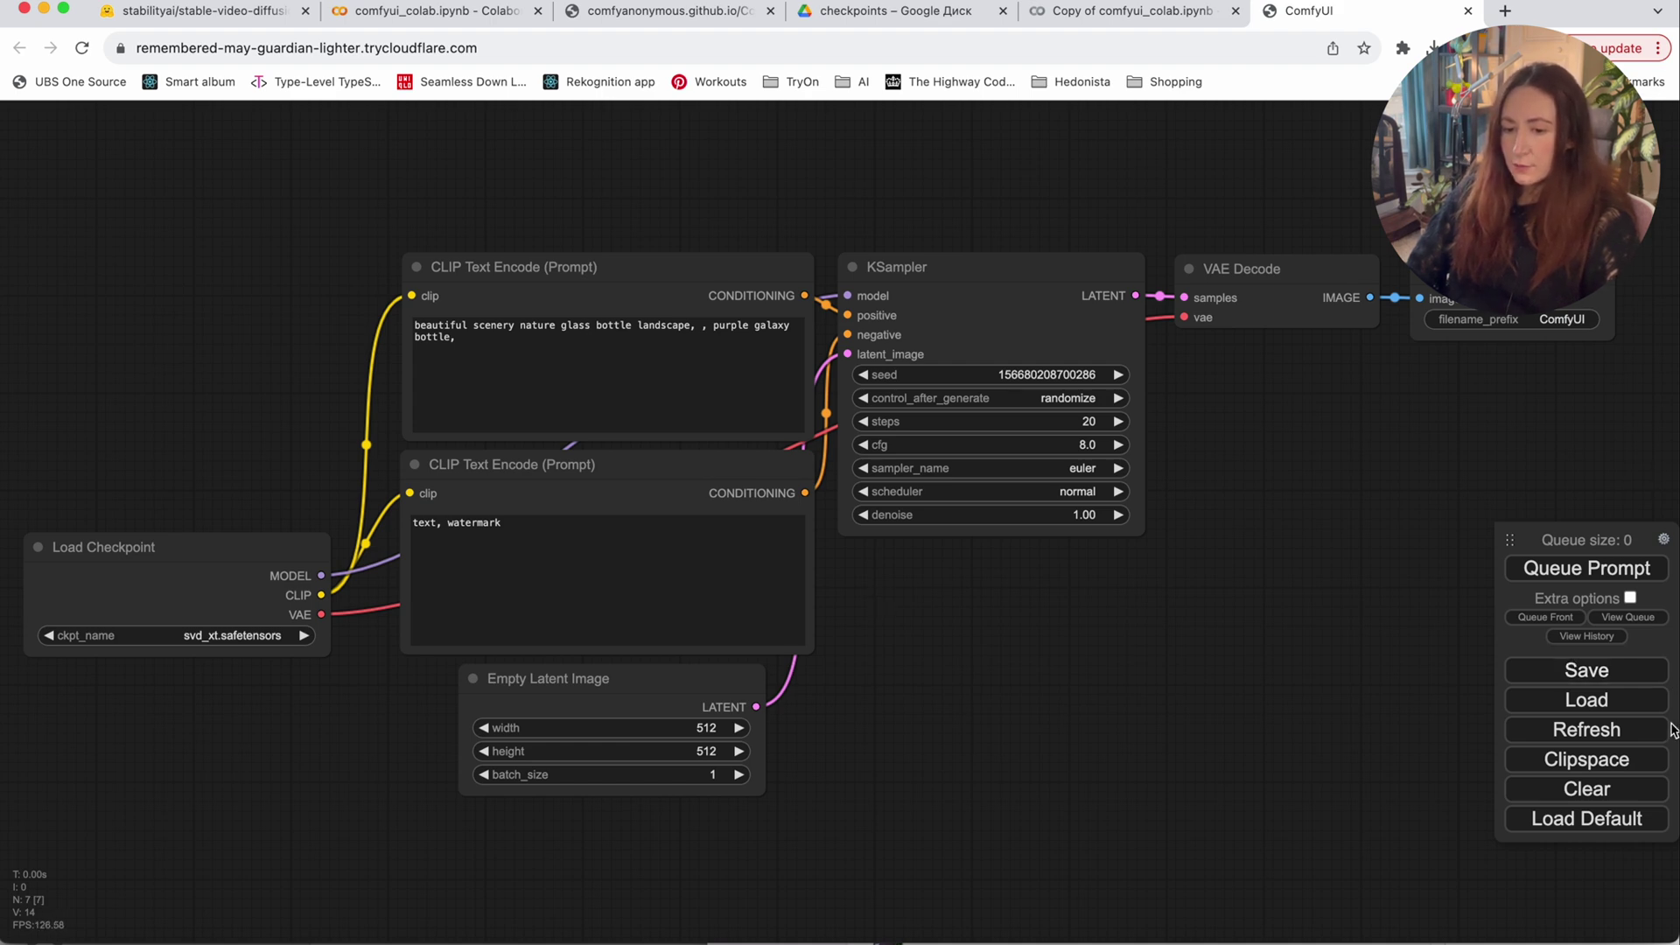
left_click(1594, 705)
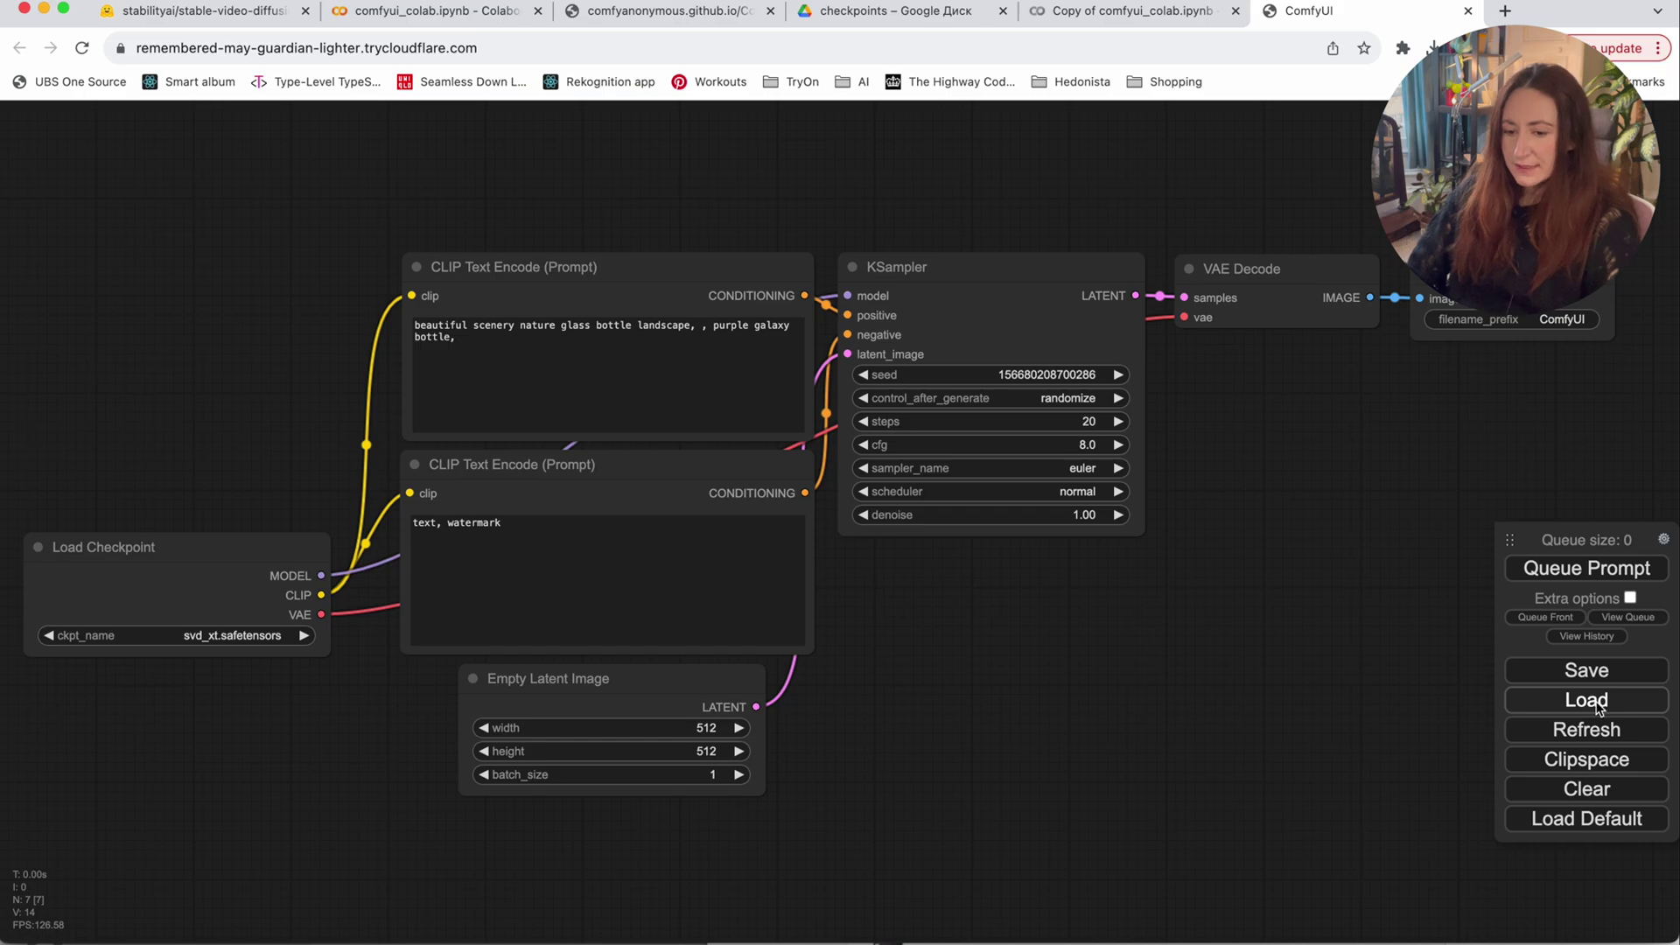
scroll(944, 466, "down", 10)
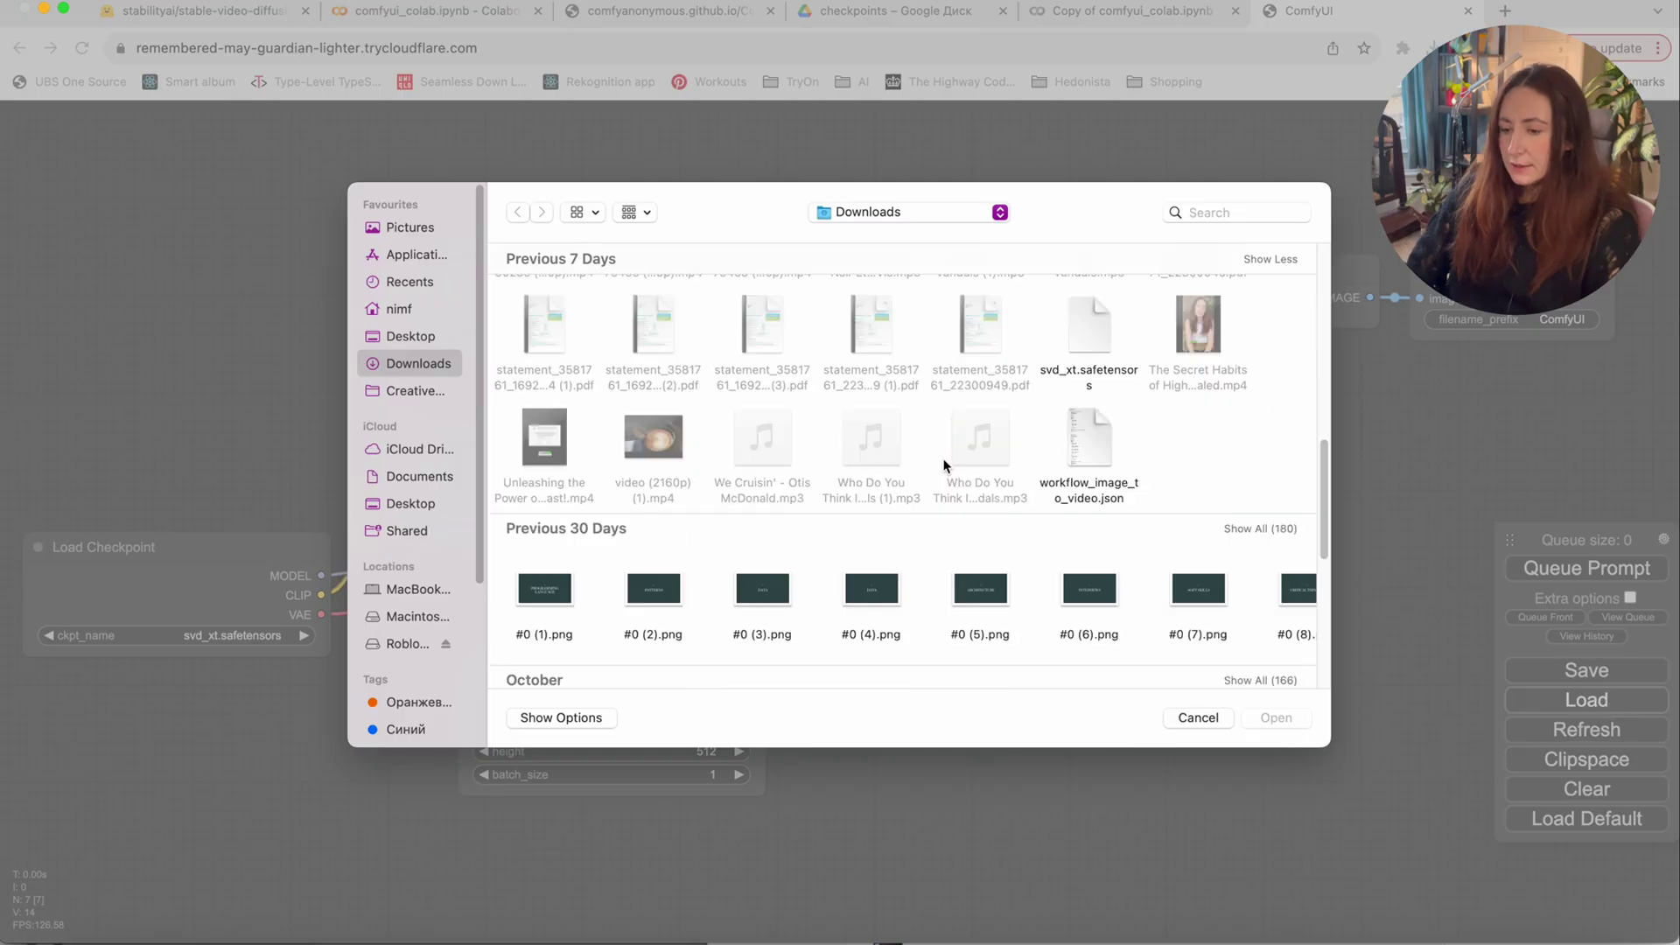
left_click(1092, 451)
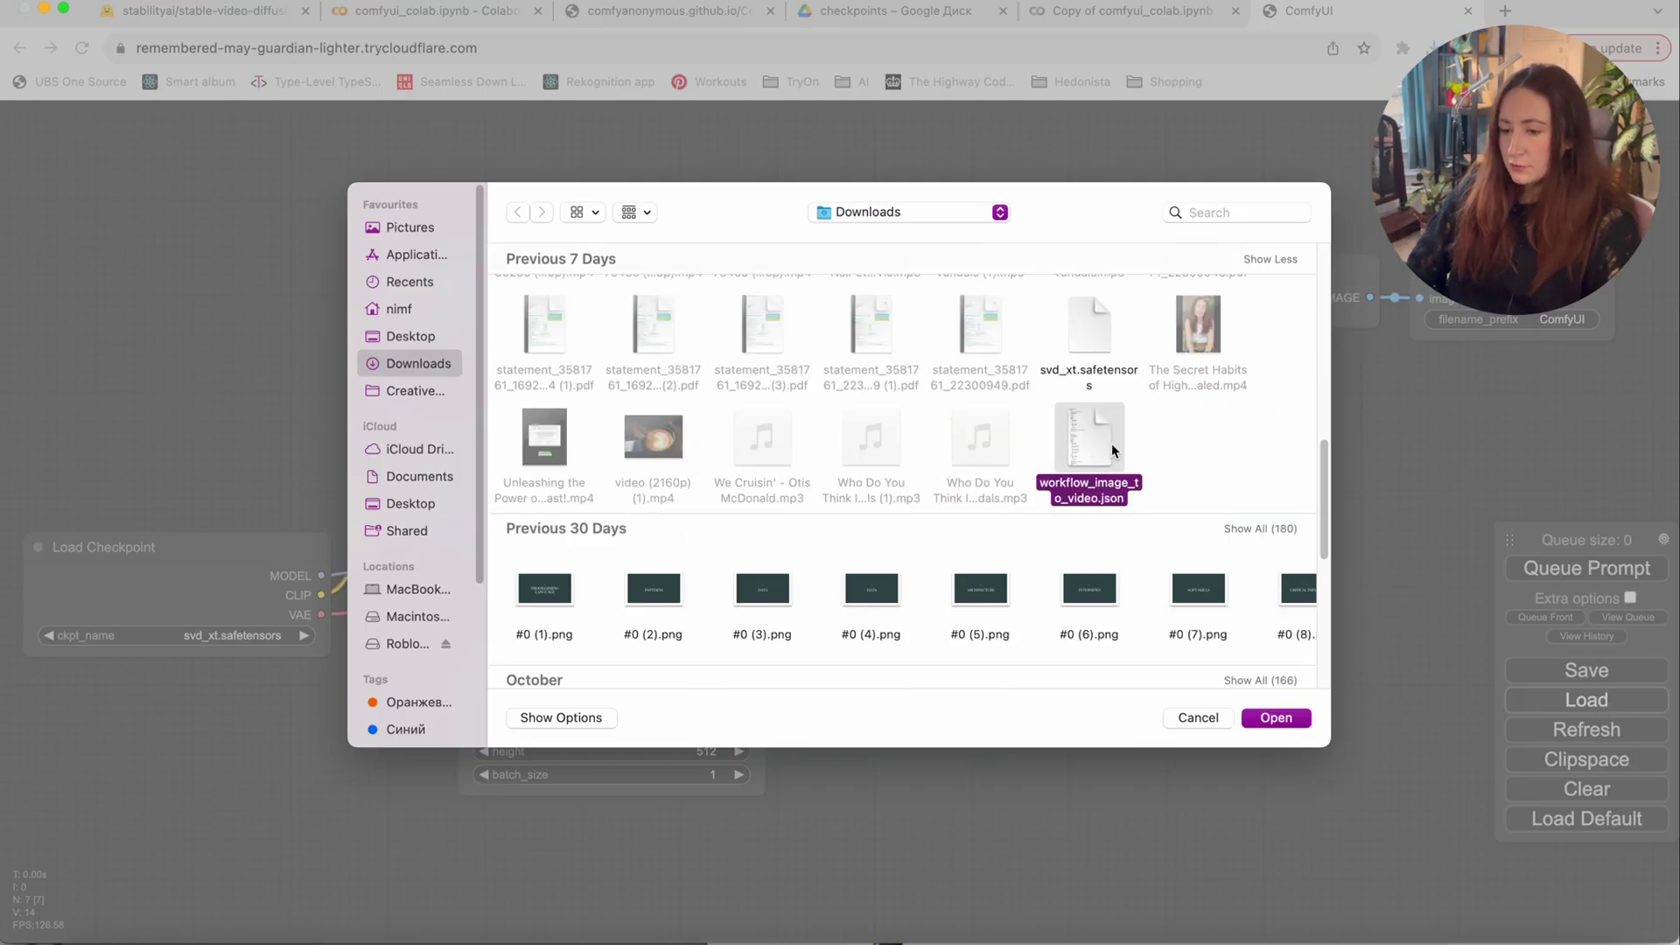
double_click(1105, 434)
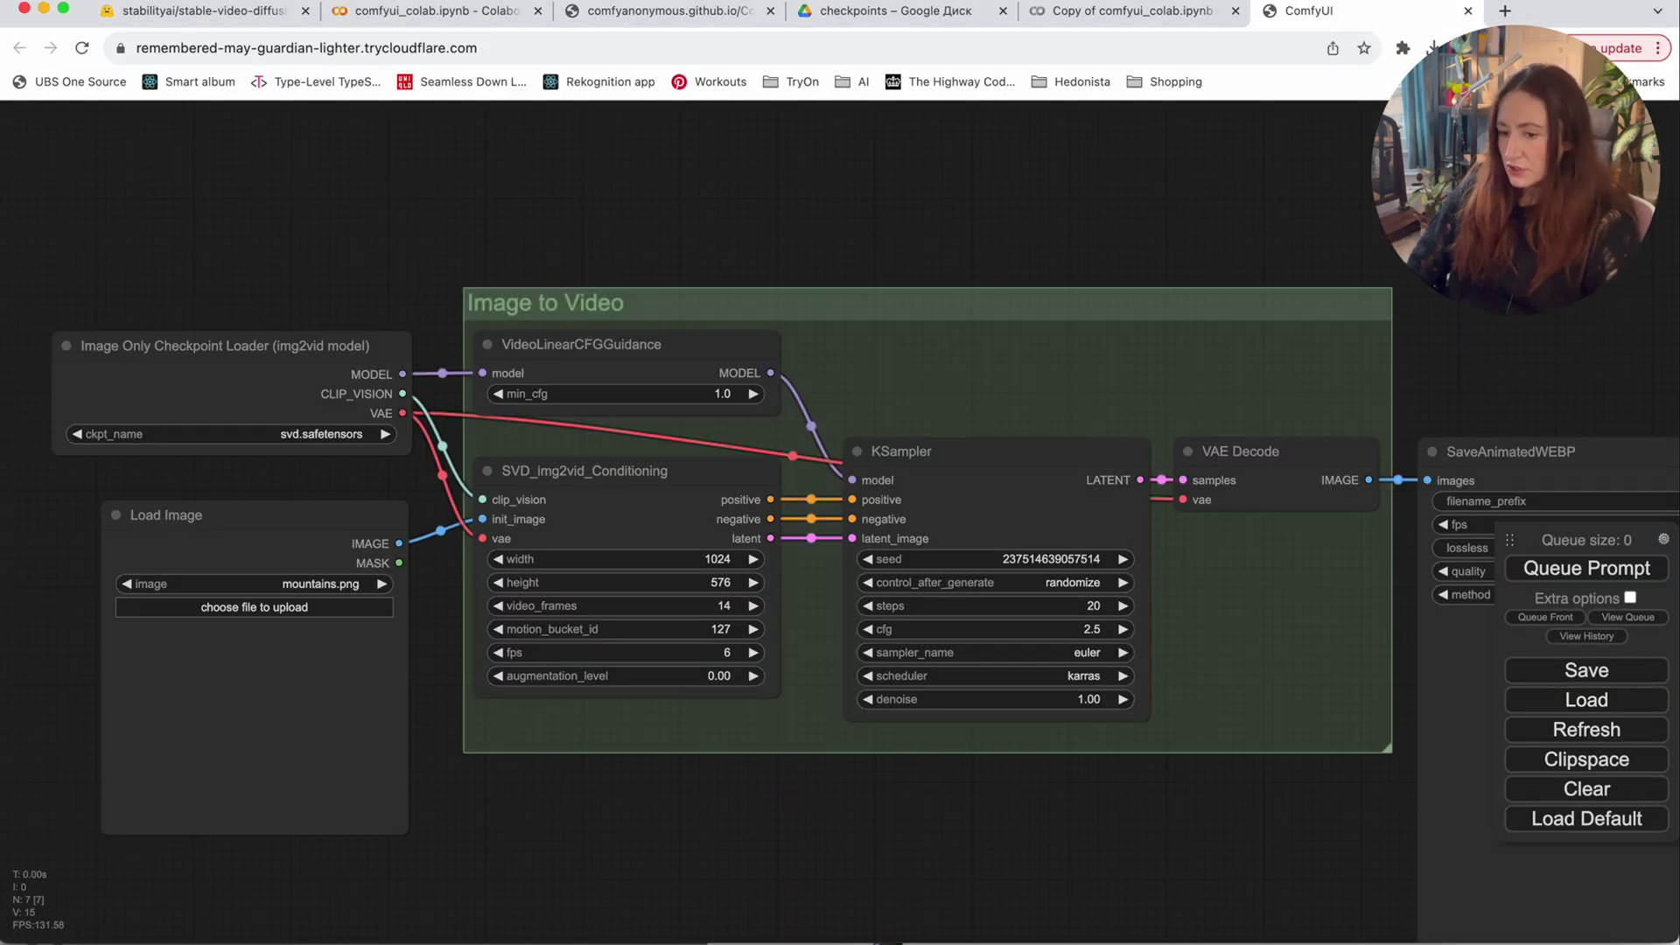
Set the img2vid checkpoint to svd_xt.safetensors and begin uploading a new Load Image picture.
left_click_drag(1420, 235, 1530, 144)
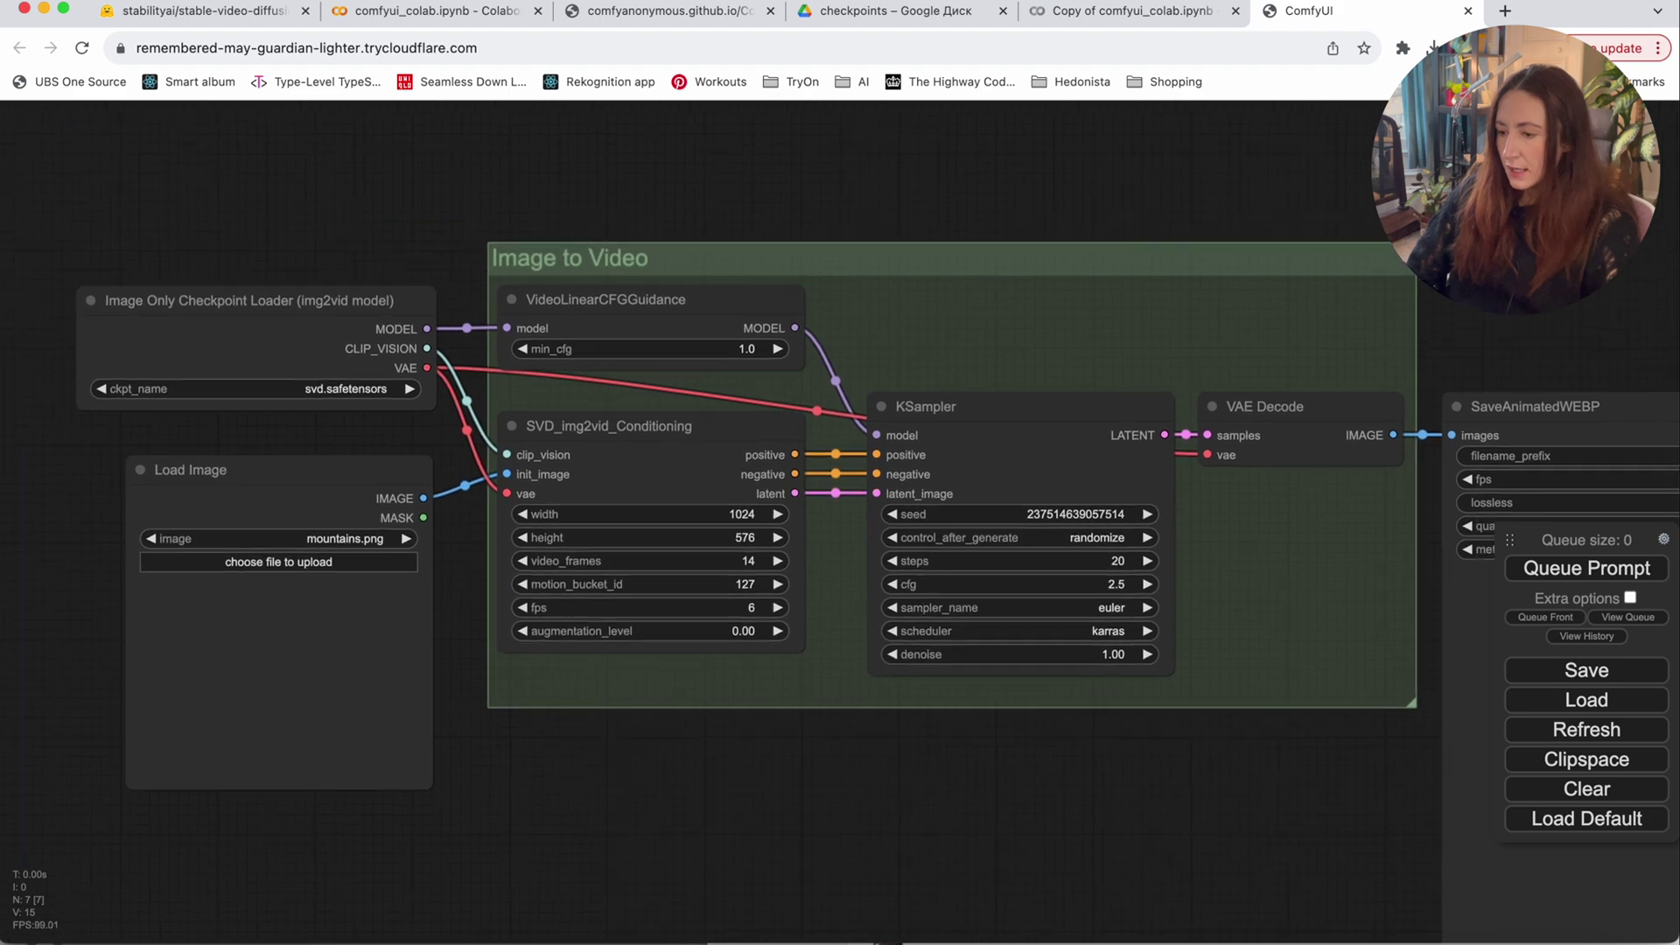
left_click(411, 389)
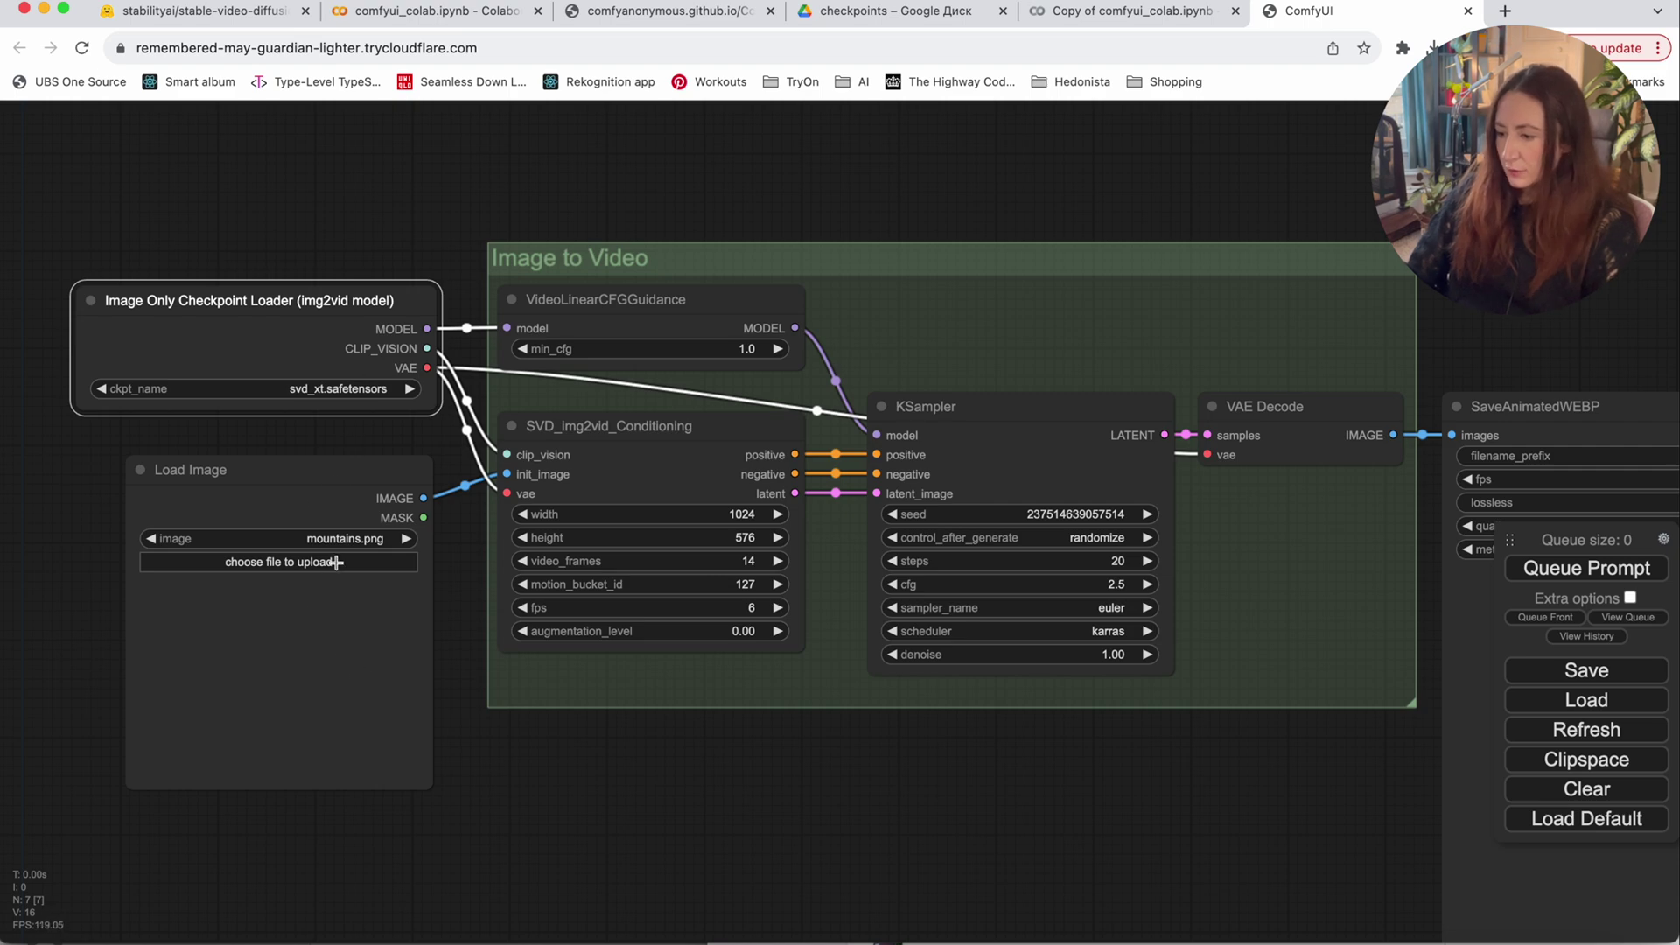
left_click(294, 568)
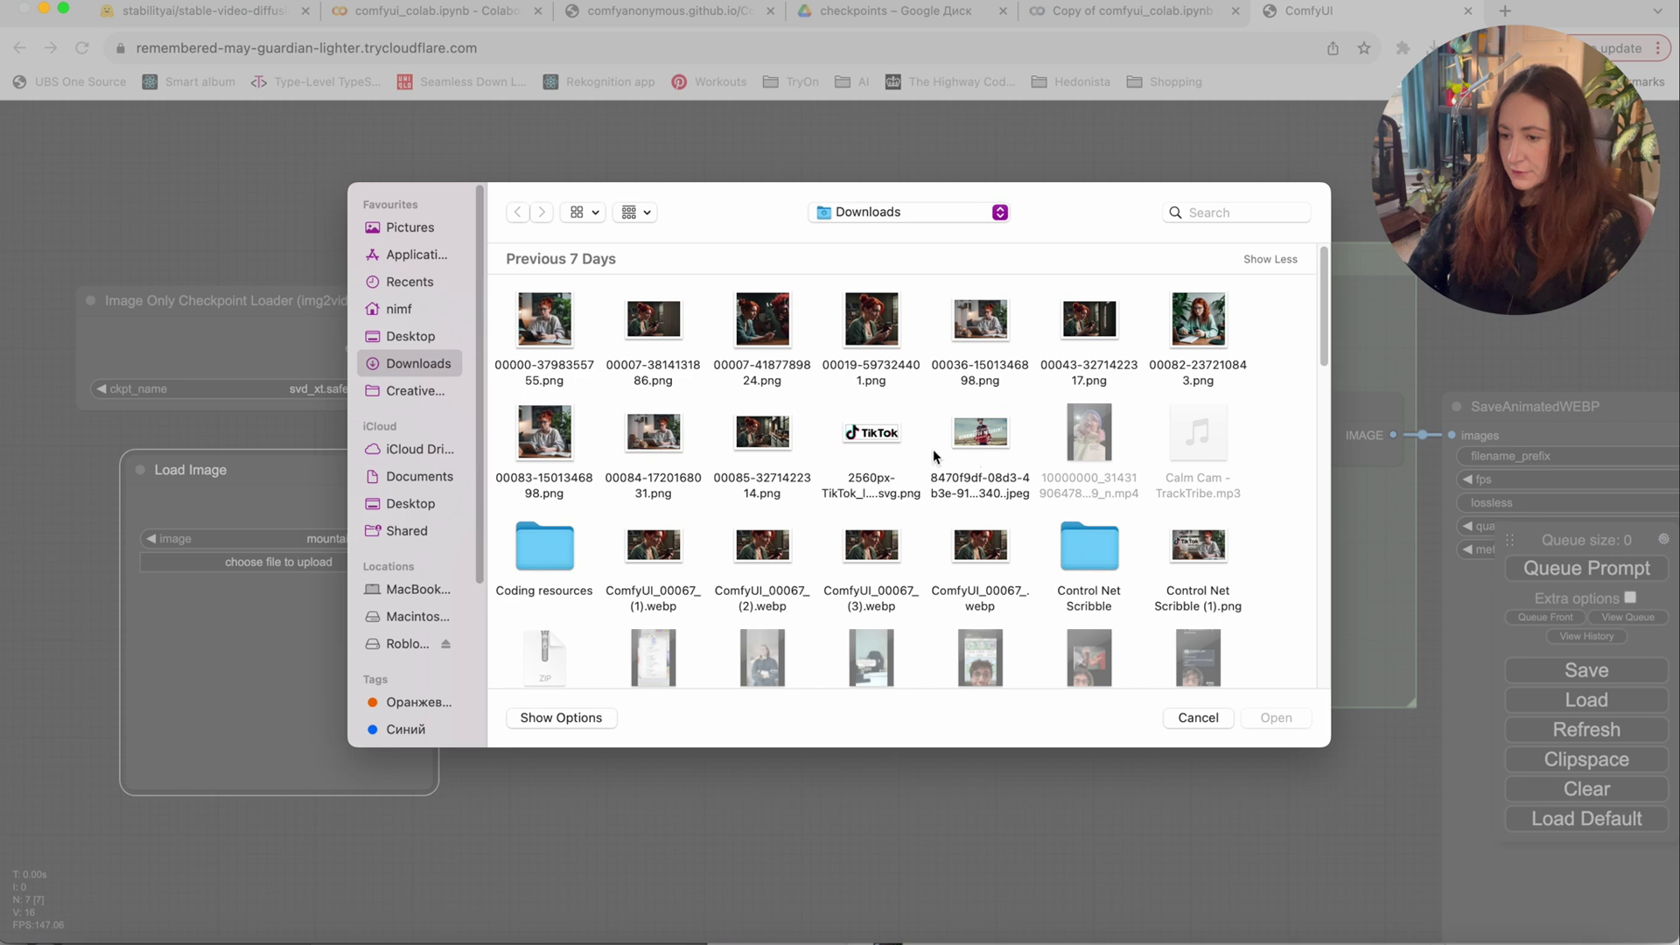
left_click(872, 346)
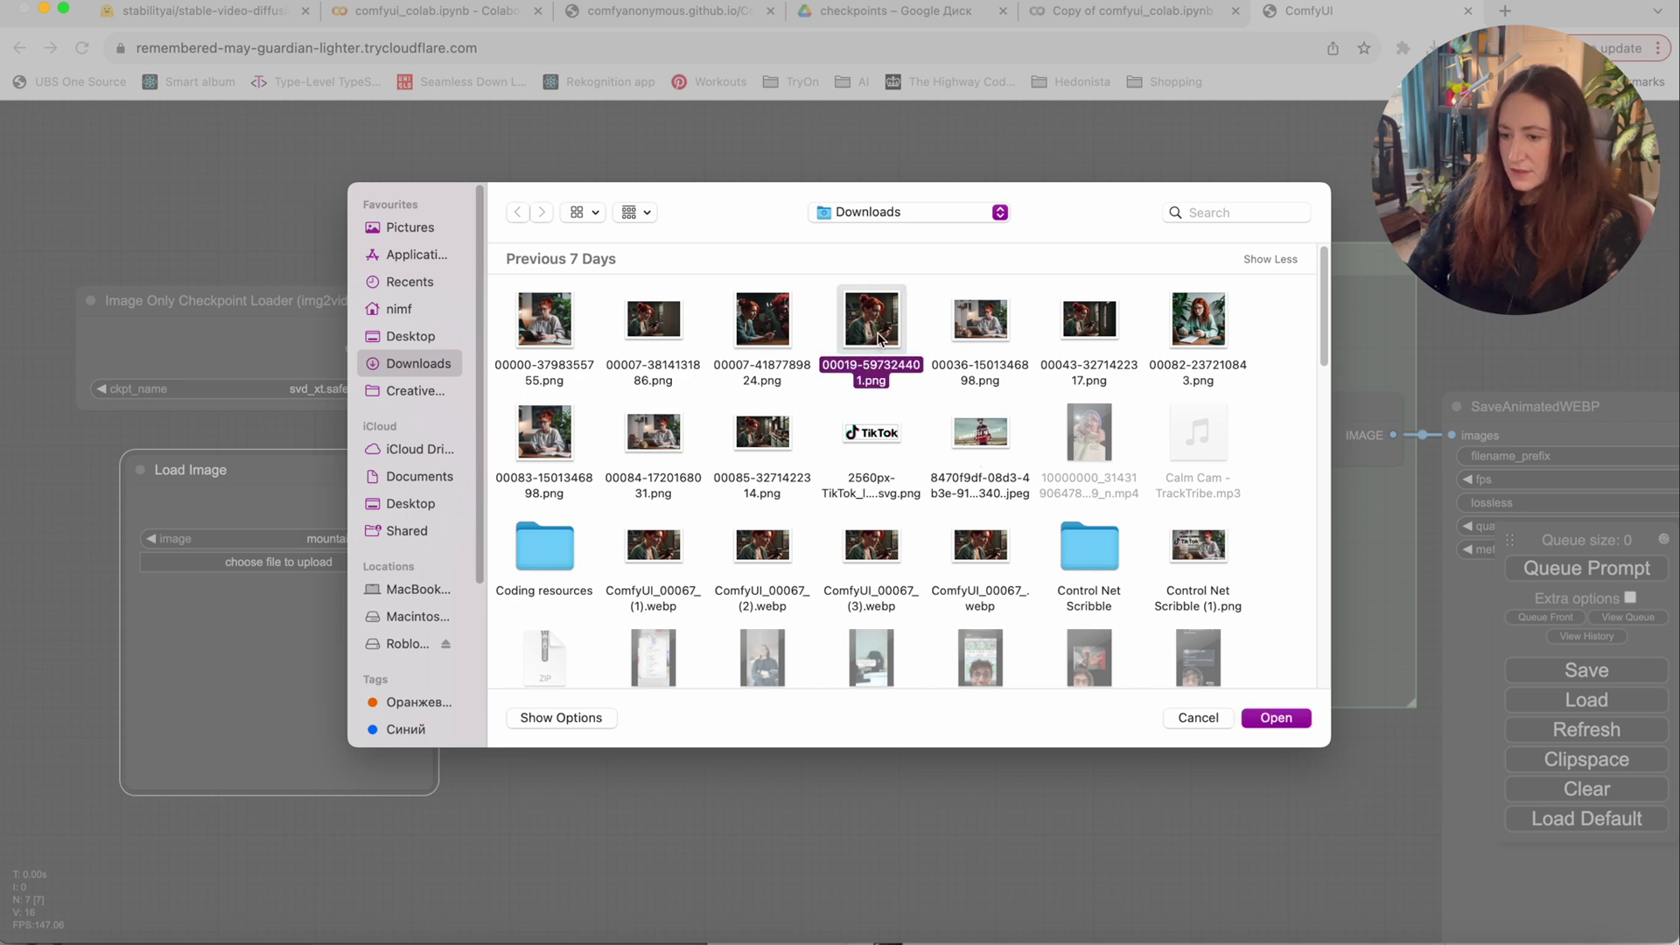
double_click(878, 330)
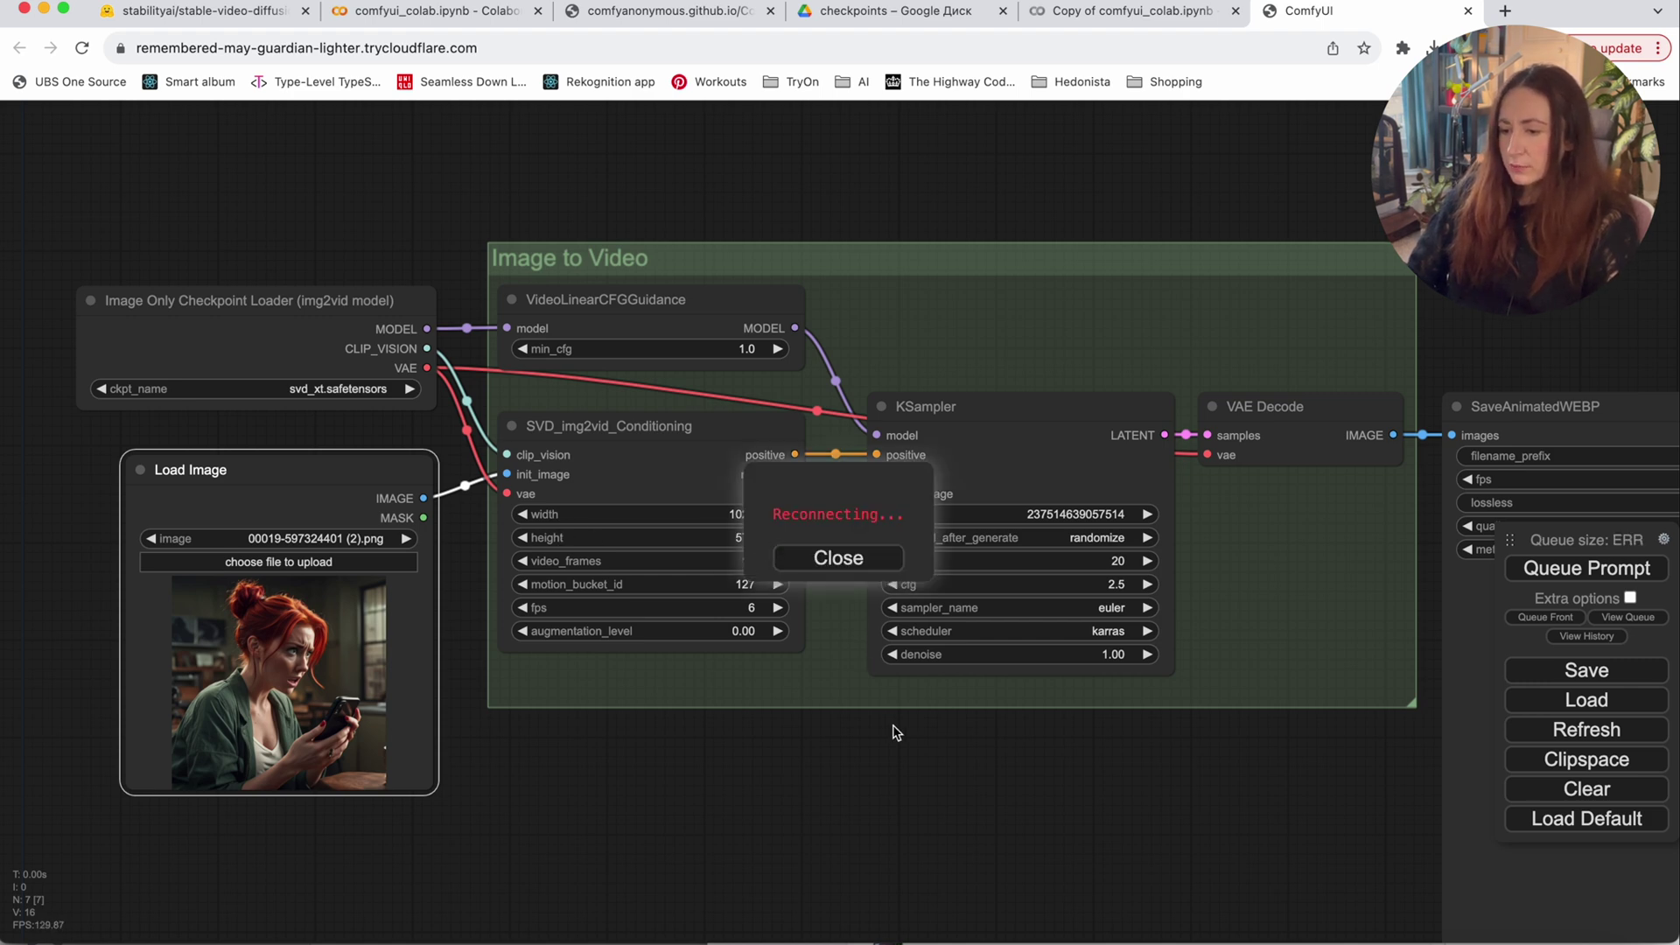
Dismiss the Reconnecting notice and queue the portrait run, watching the SaveAnimatedWEBP output.
left_click(854, 558)
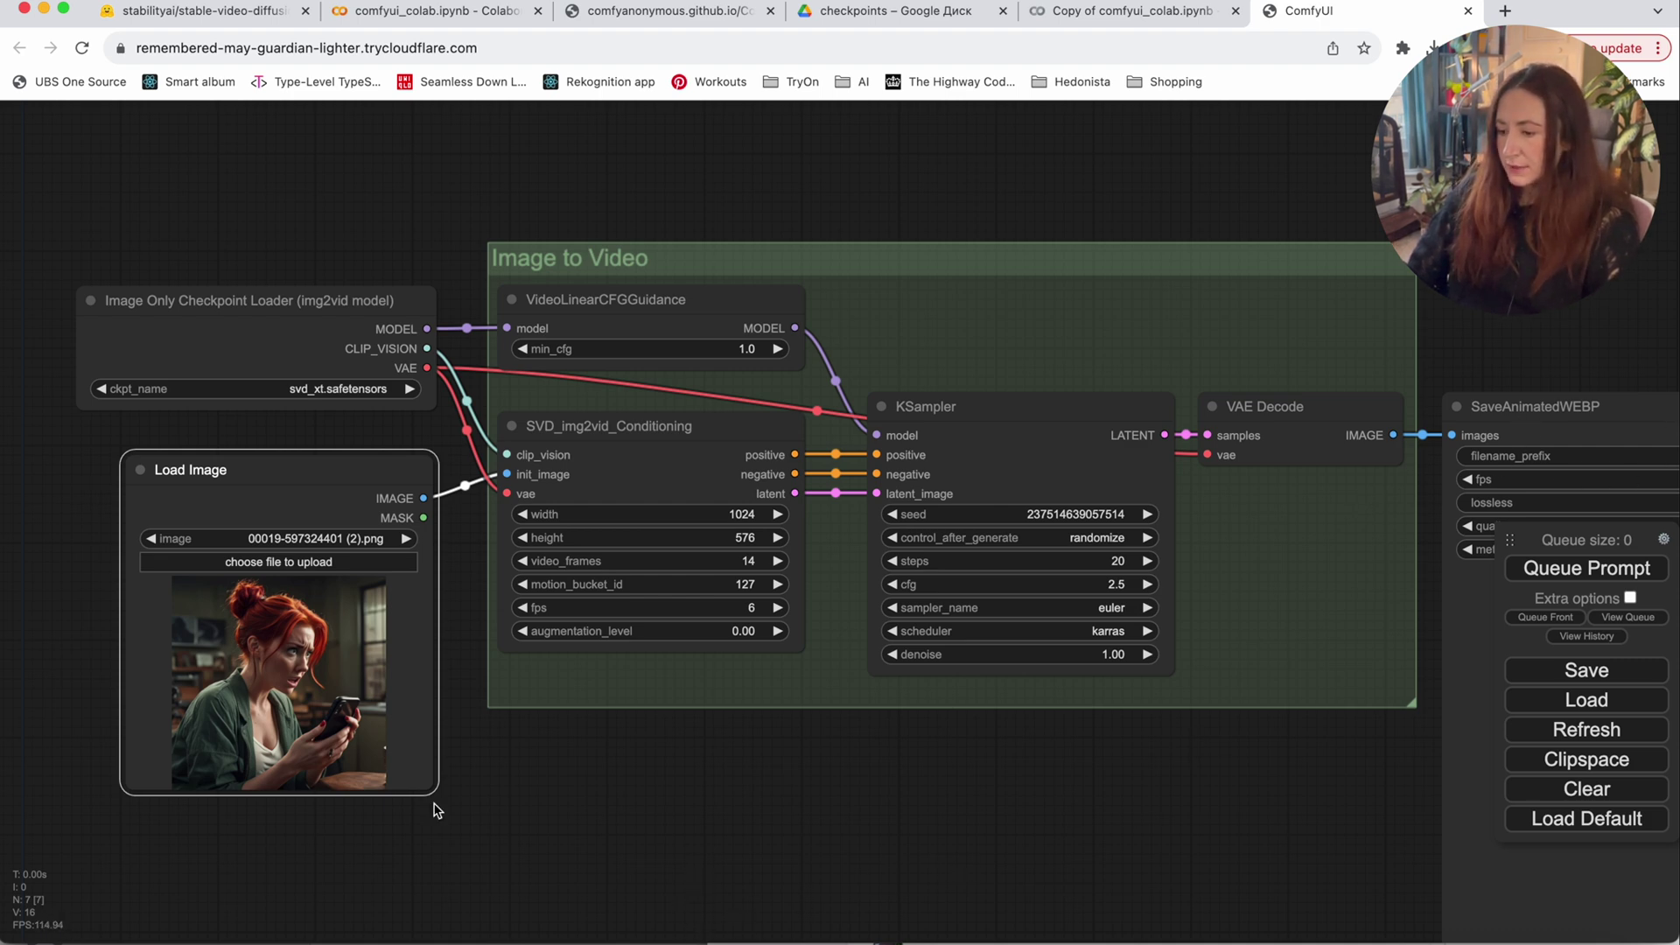
left_click_drag(1062, 825, 784, 752)
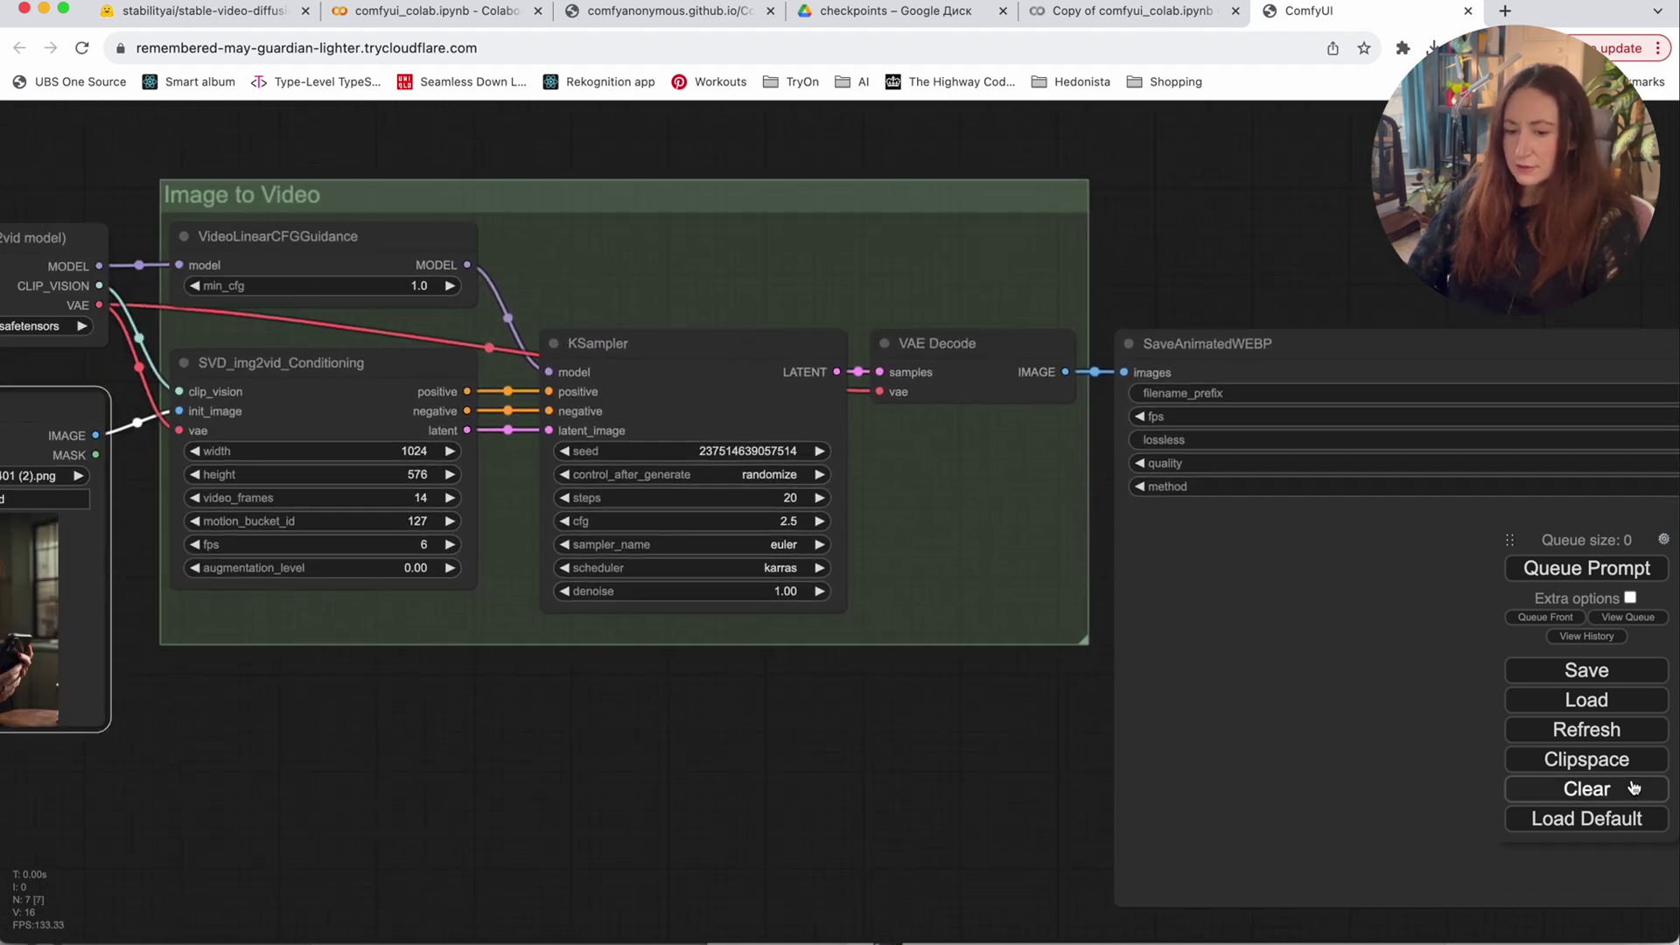
left_click(1573, 573)
left_click_drag(636, 823, 1068, 861)
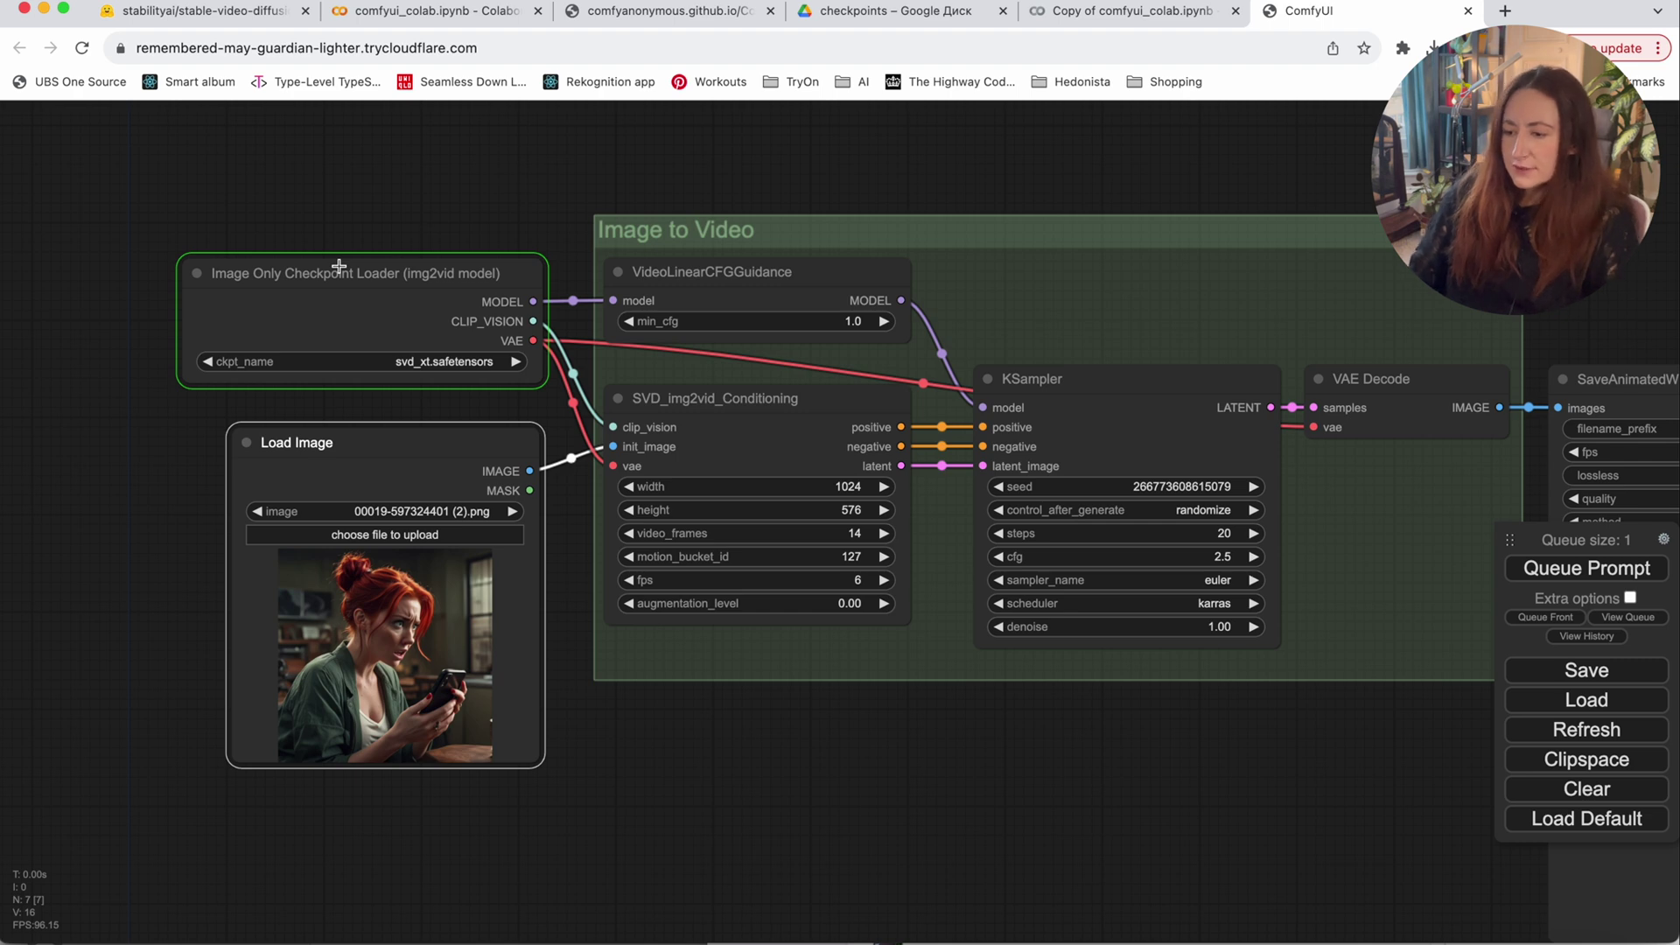
mouse_move(997, 739)
left_mouse_down()
mouse_move(762, 754)
mouse_move(967, 726)
left_mouse_up()
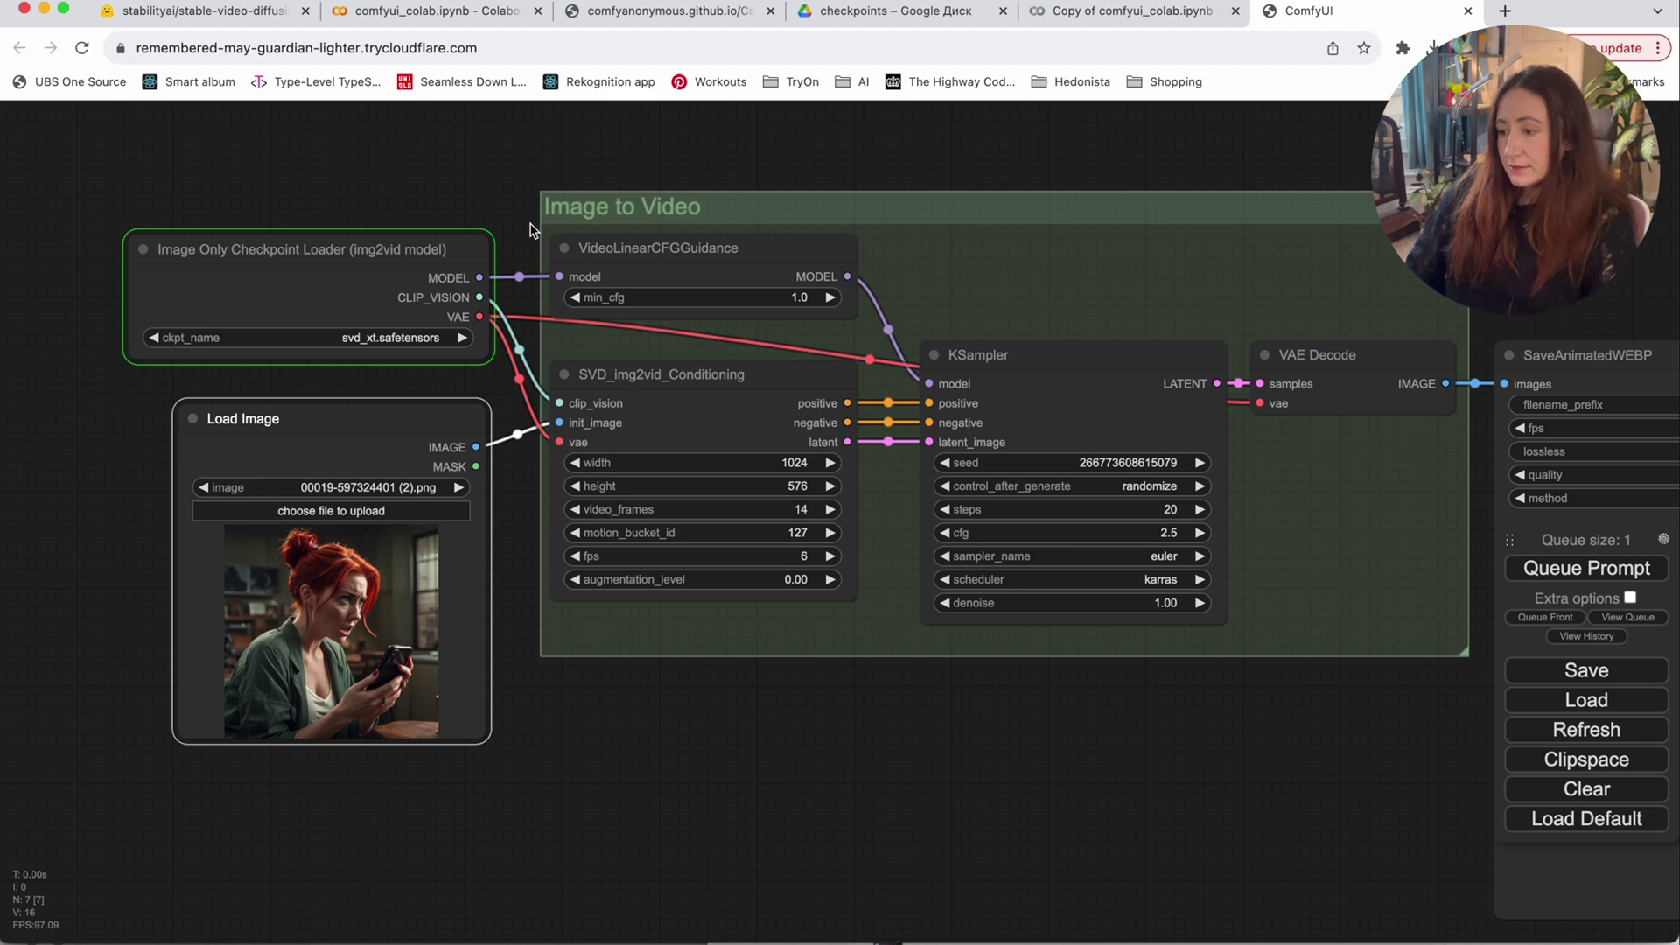
left_click_drag(1015, 831, 1117, 794)
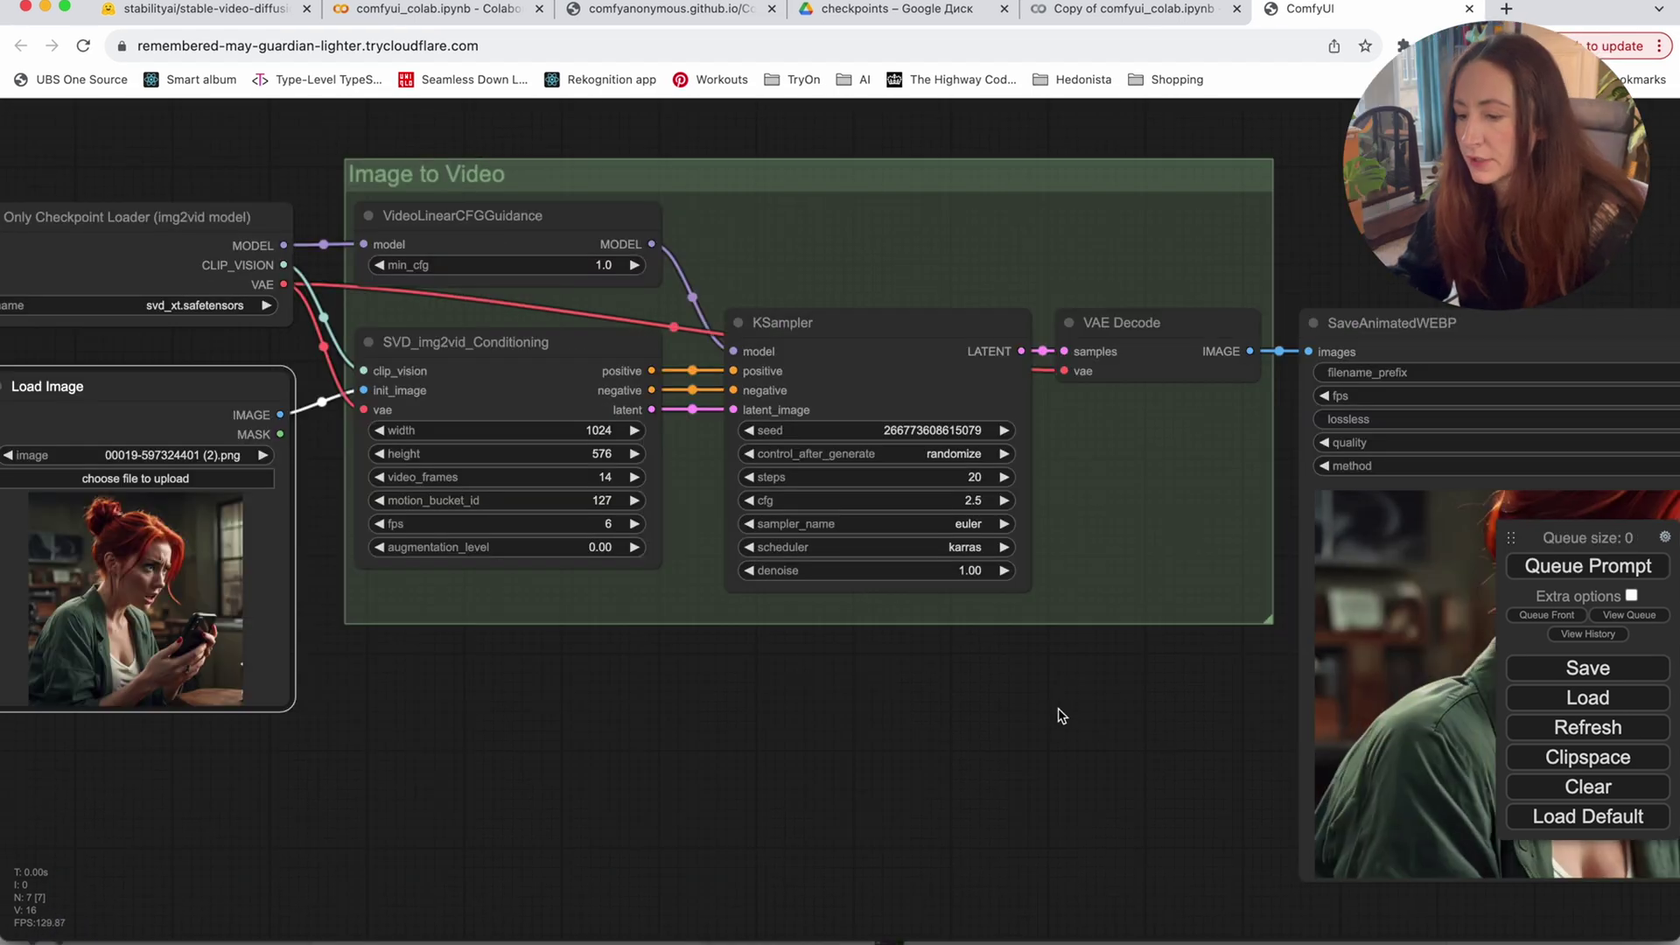
left_click_drag(1107, 733, 391, 648)
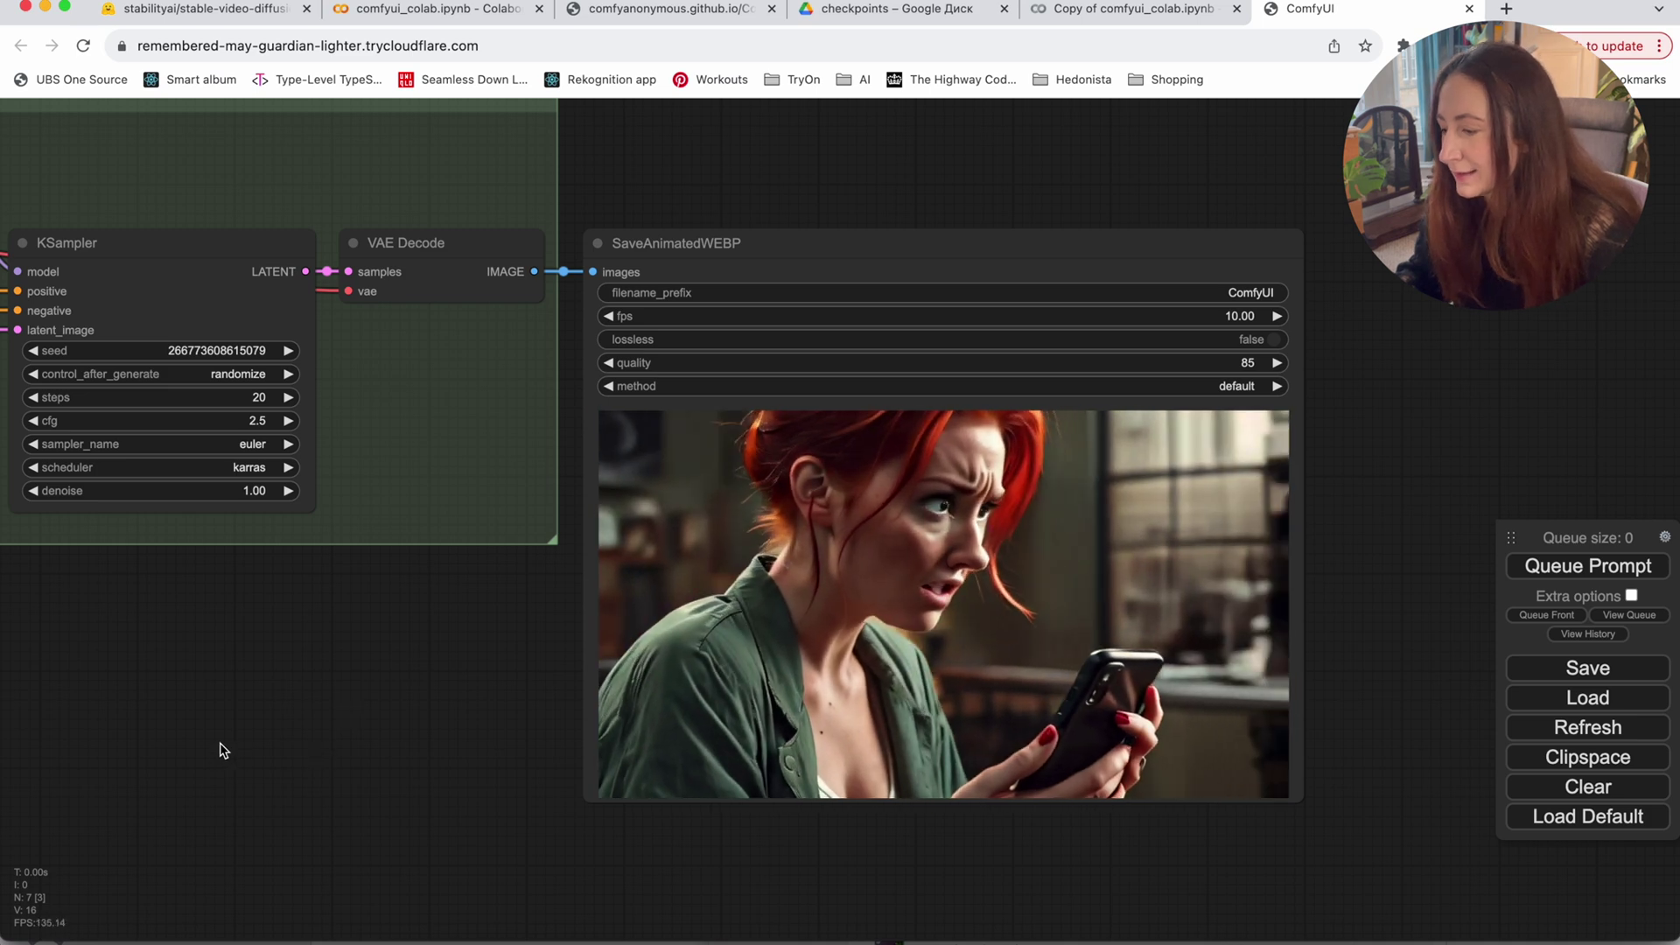
left_click_drag(218, 750, 814, 723)
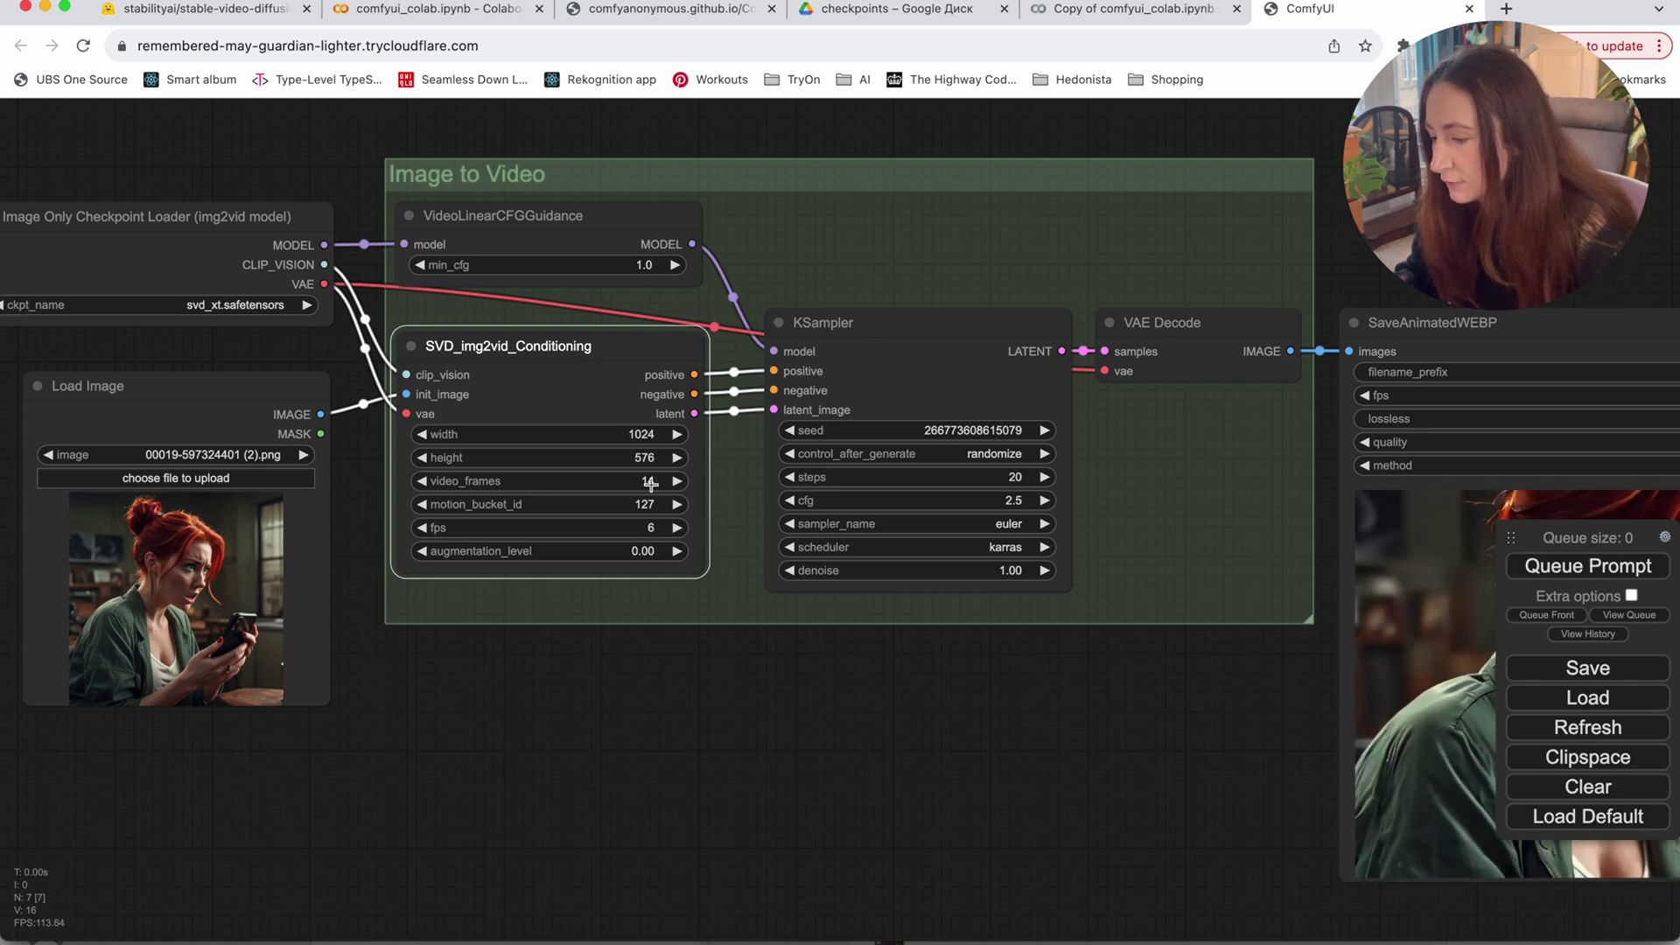
Set video_frames to 25 in SVD_img2vid_Conditioning, keeping fps at 6.
left_click(539, 510)
left_click(604, 658)
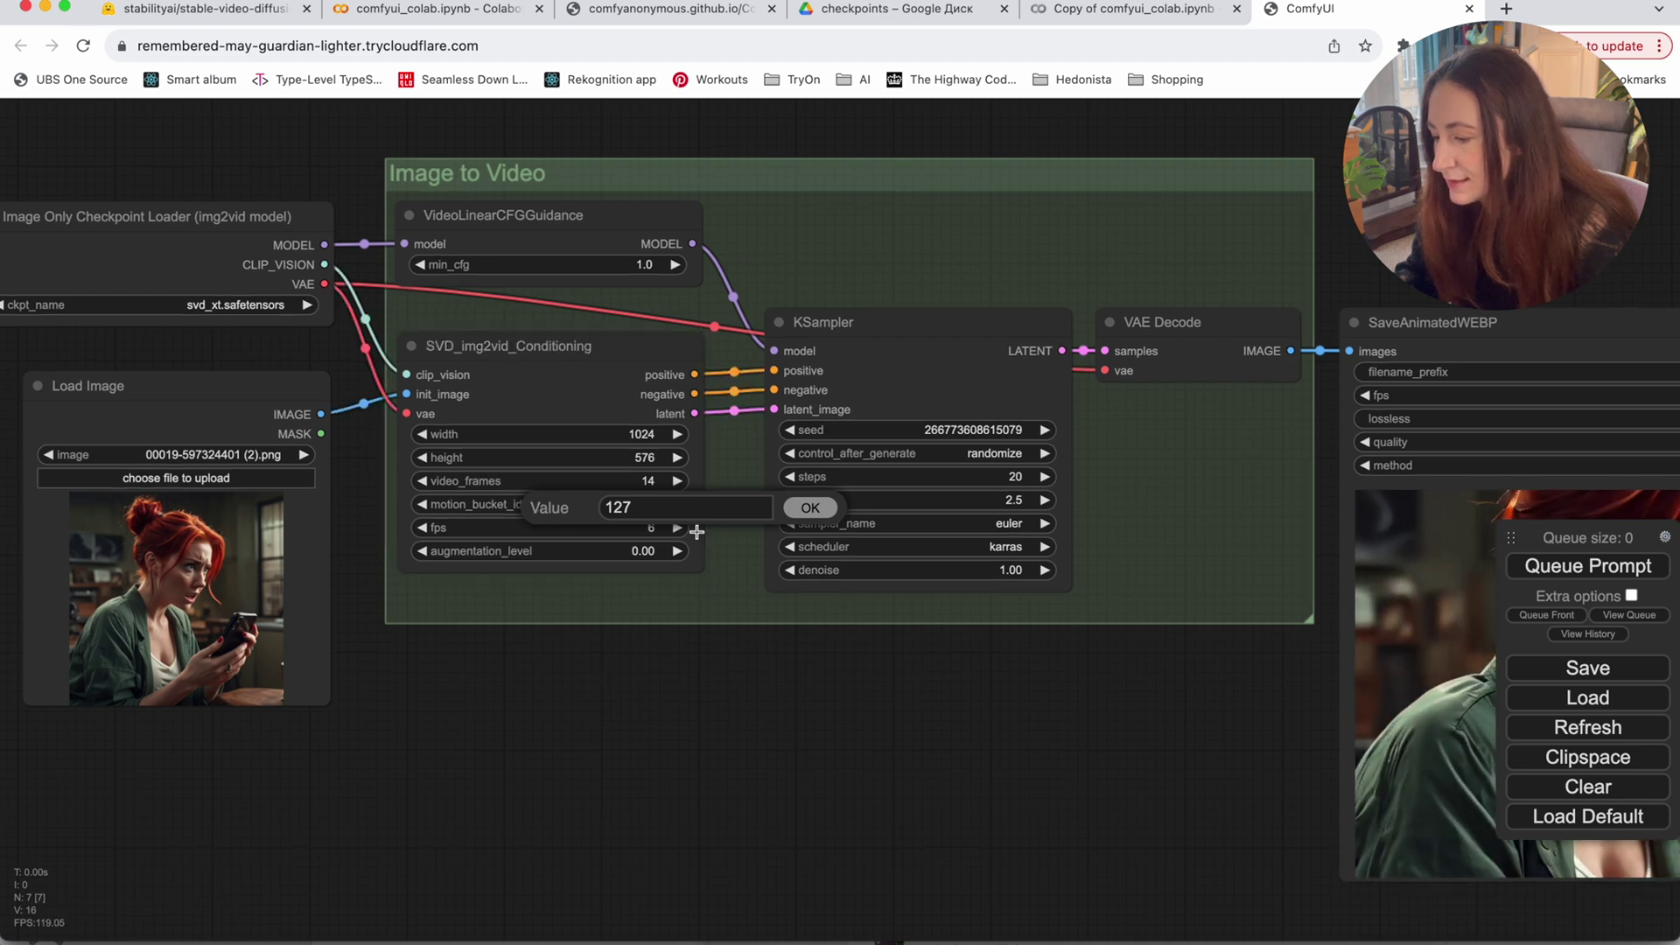
key("Return")
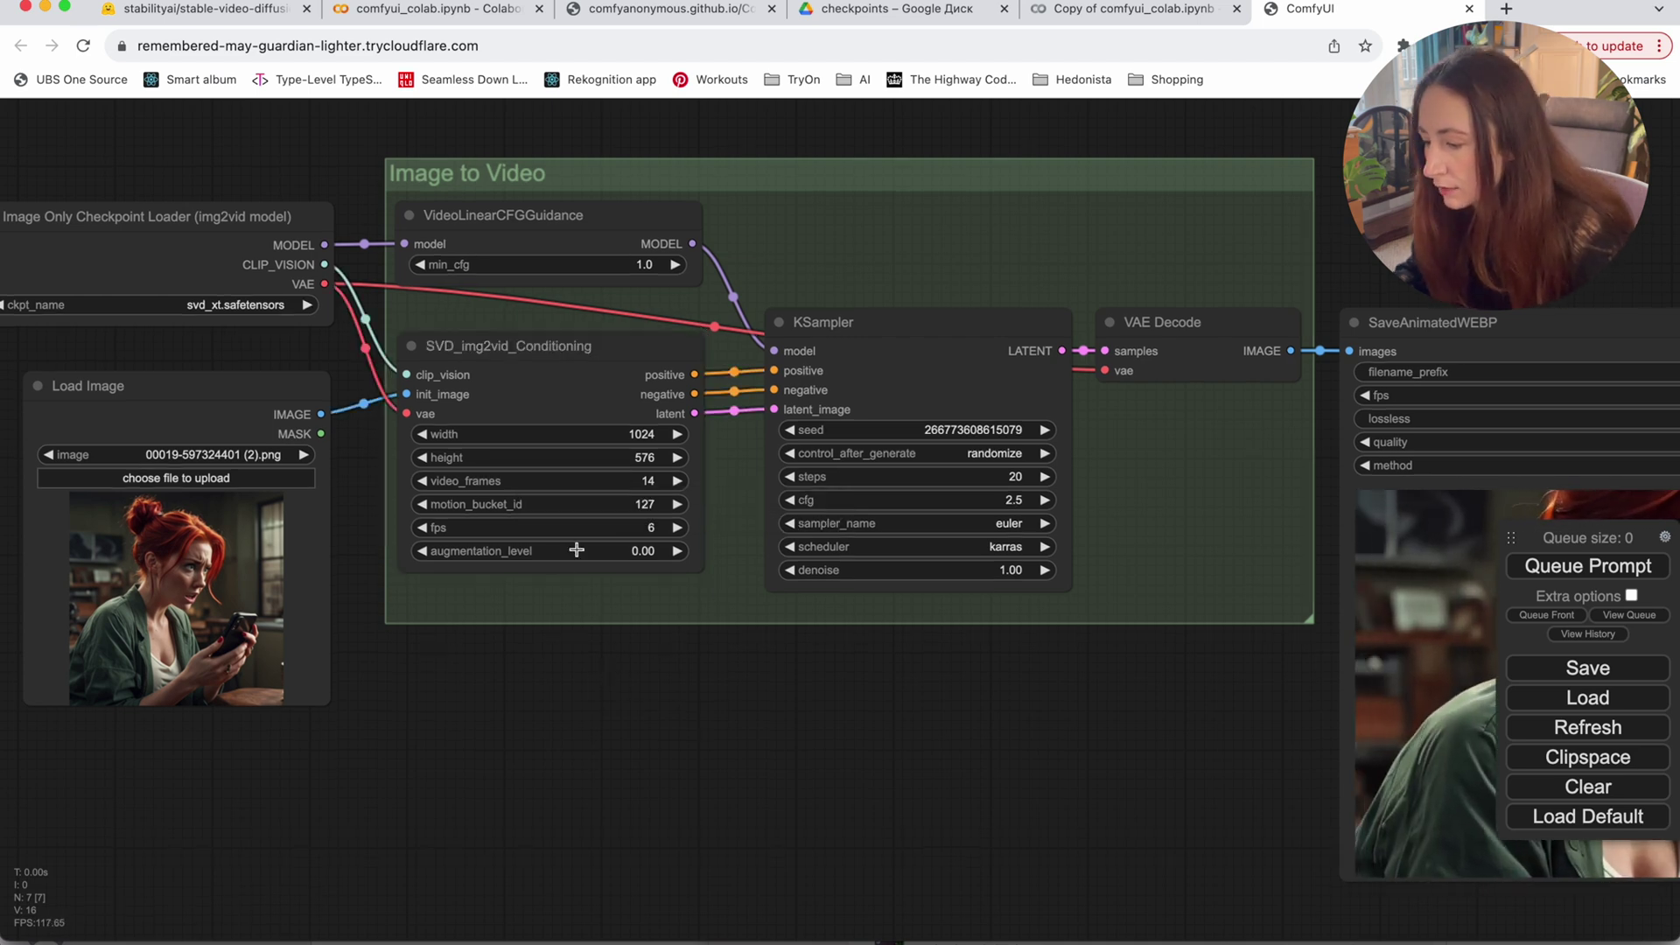
left_click(632, 481)
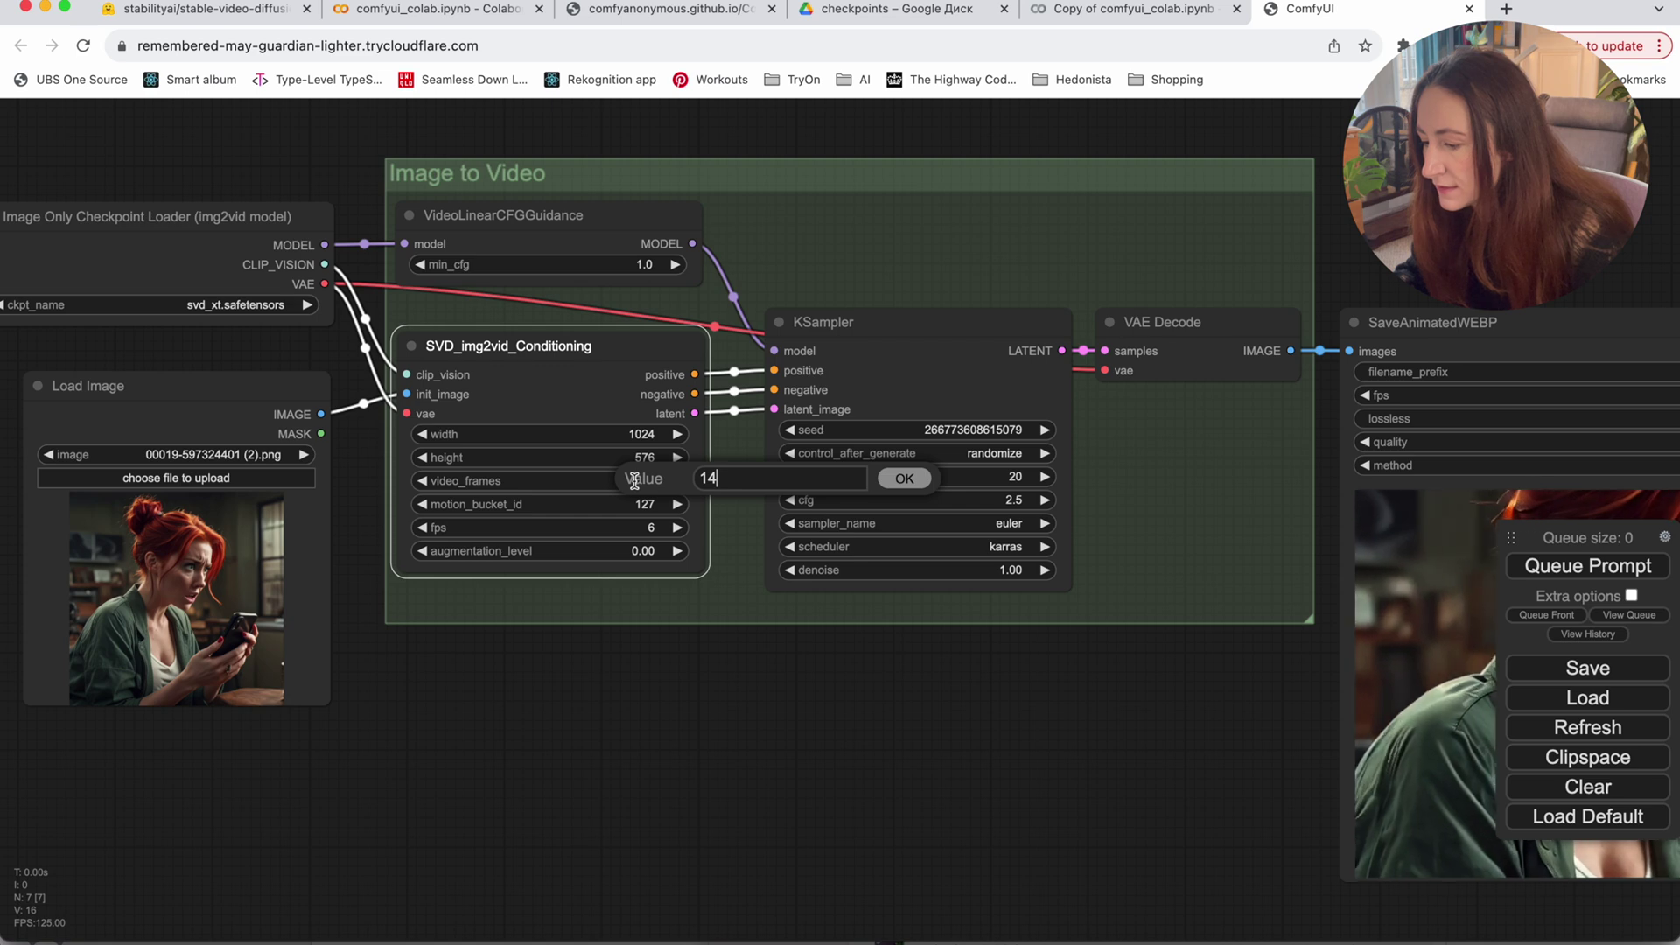
left_click(673, 652)
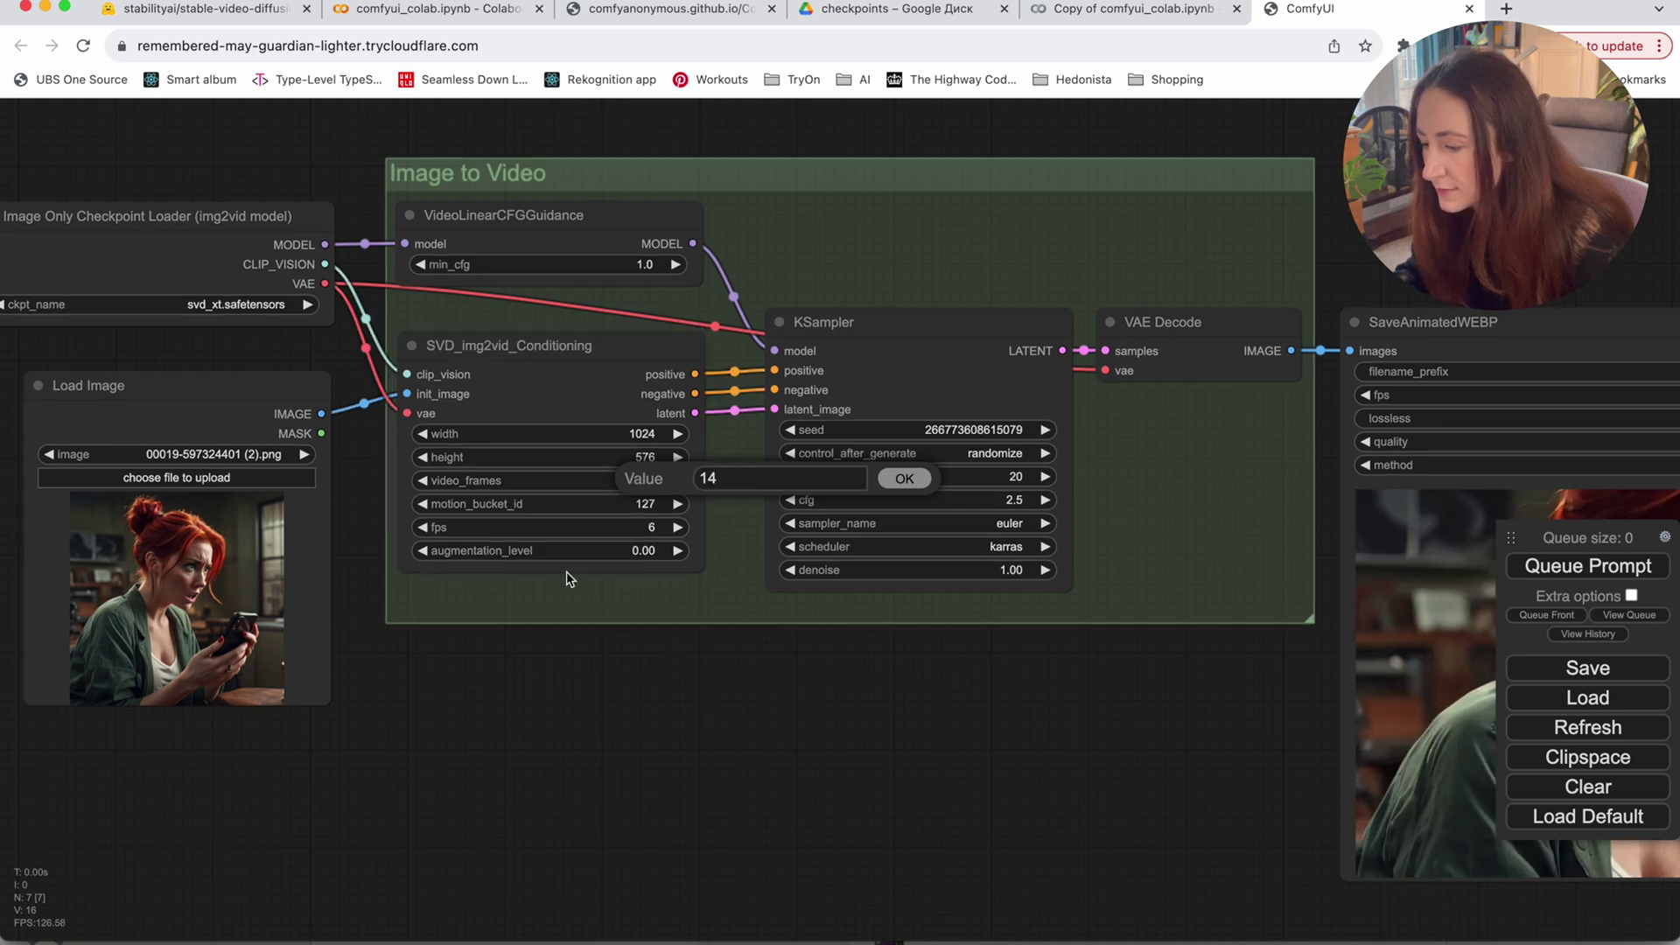
left_click(921, 479)
left_click(520, 525)
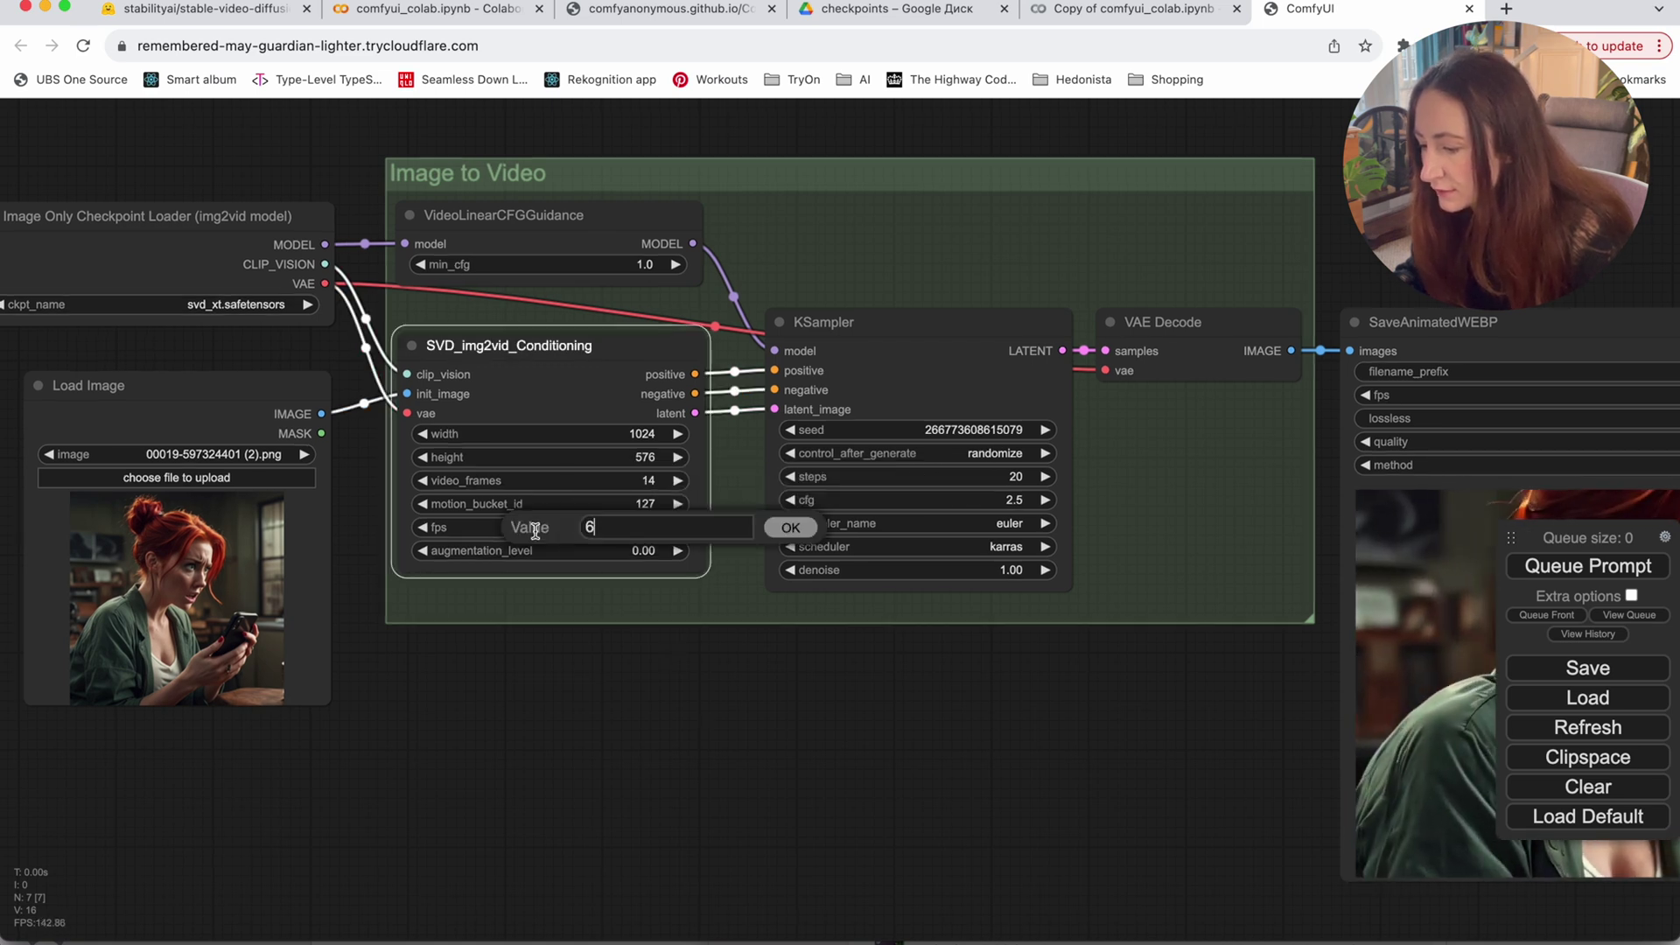
left_click(792, 528)
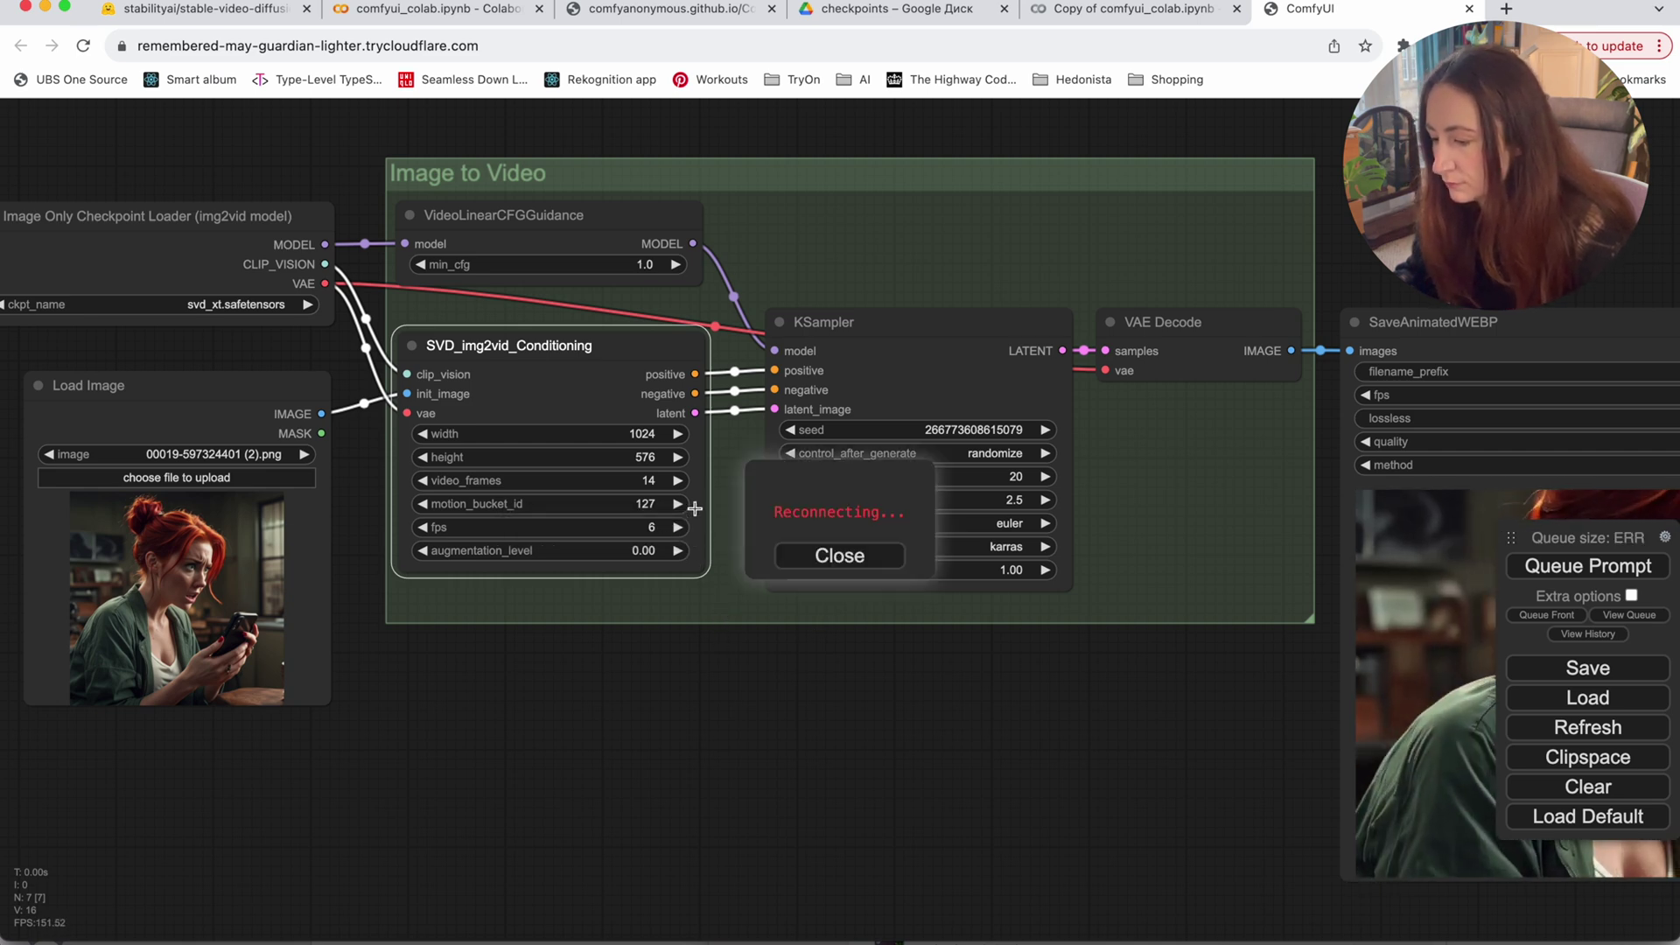
Dismiss the Reconnecting notice and lower motion_bucket_id from 127 to 67.
left_click(864, 557)
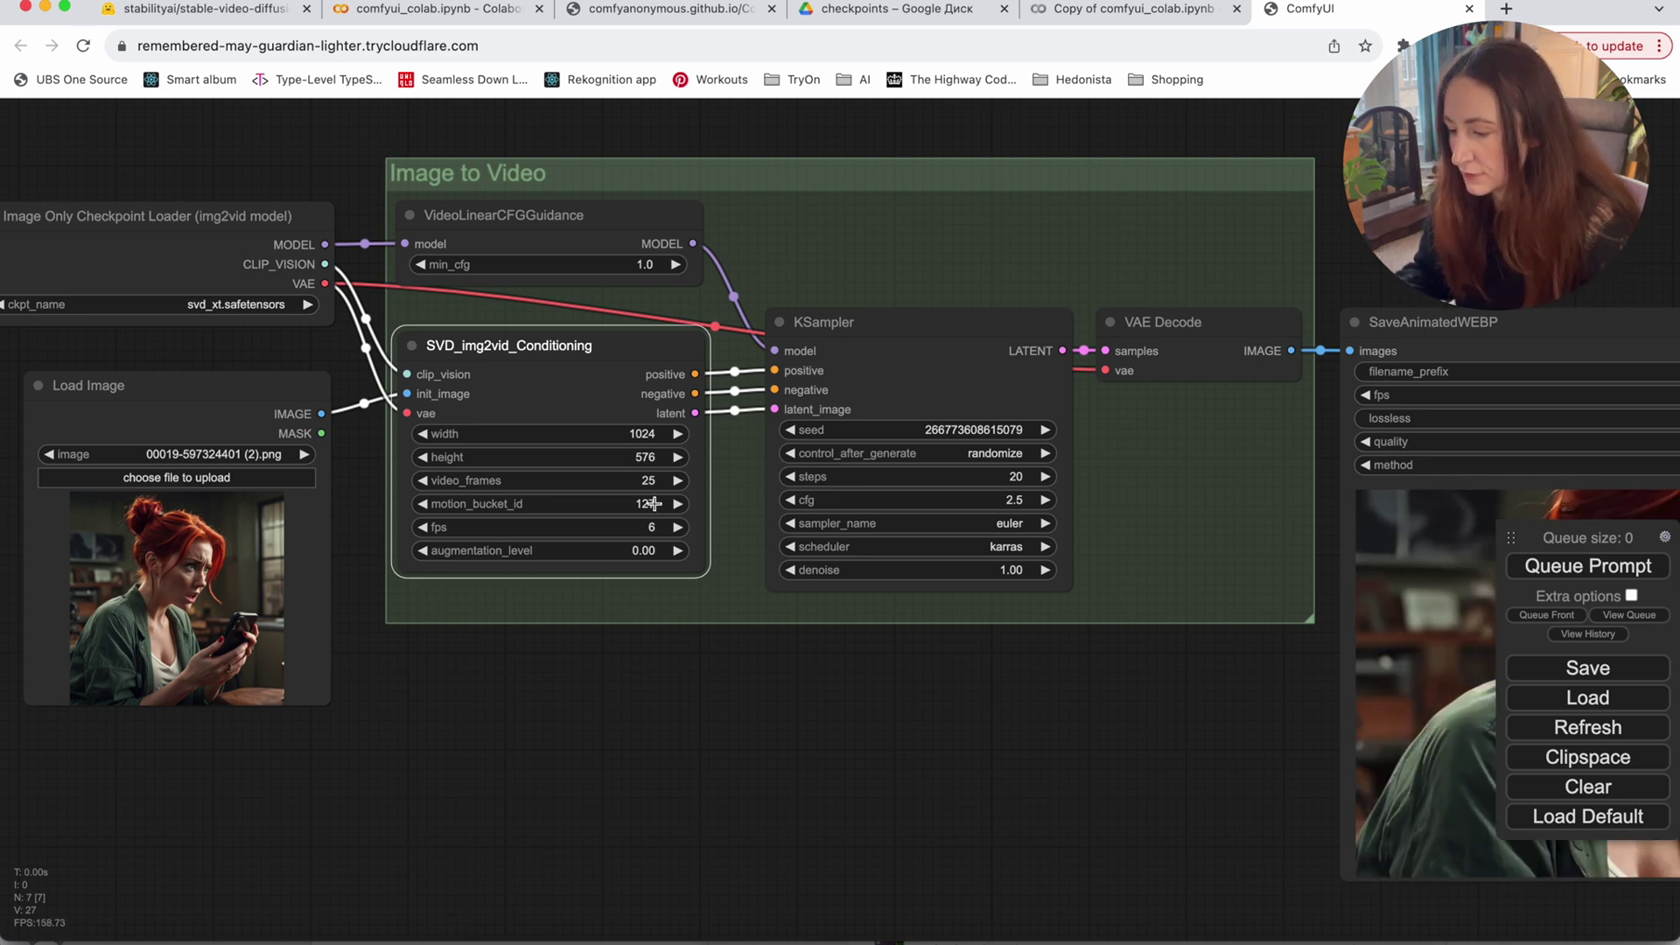
left_click_drag(653, 504, 592, 505)
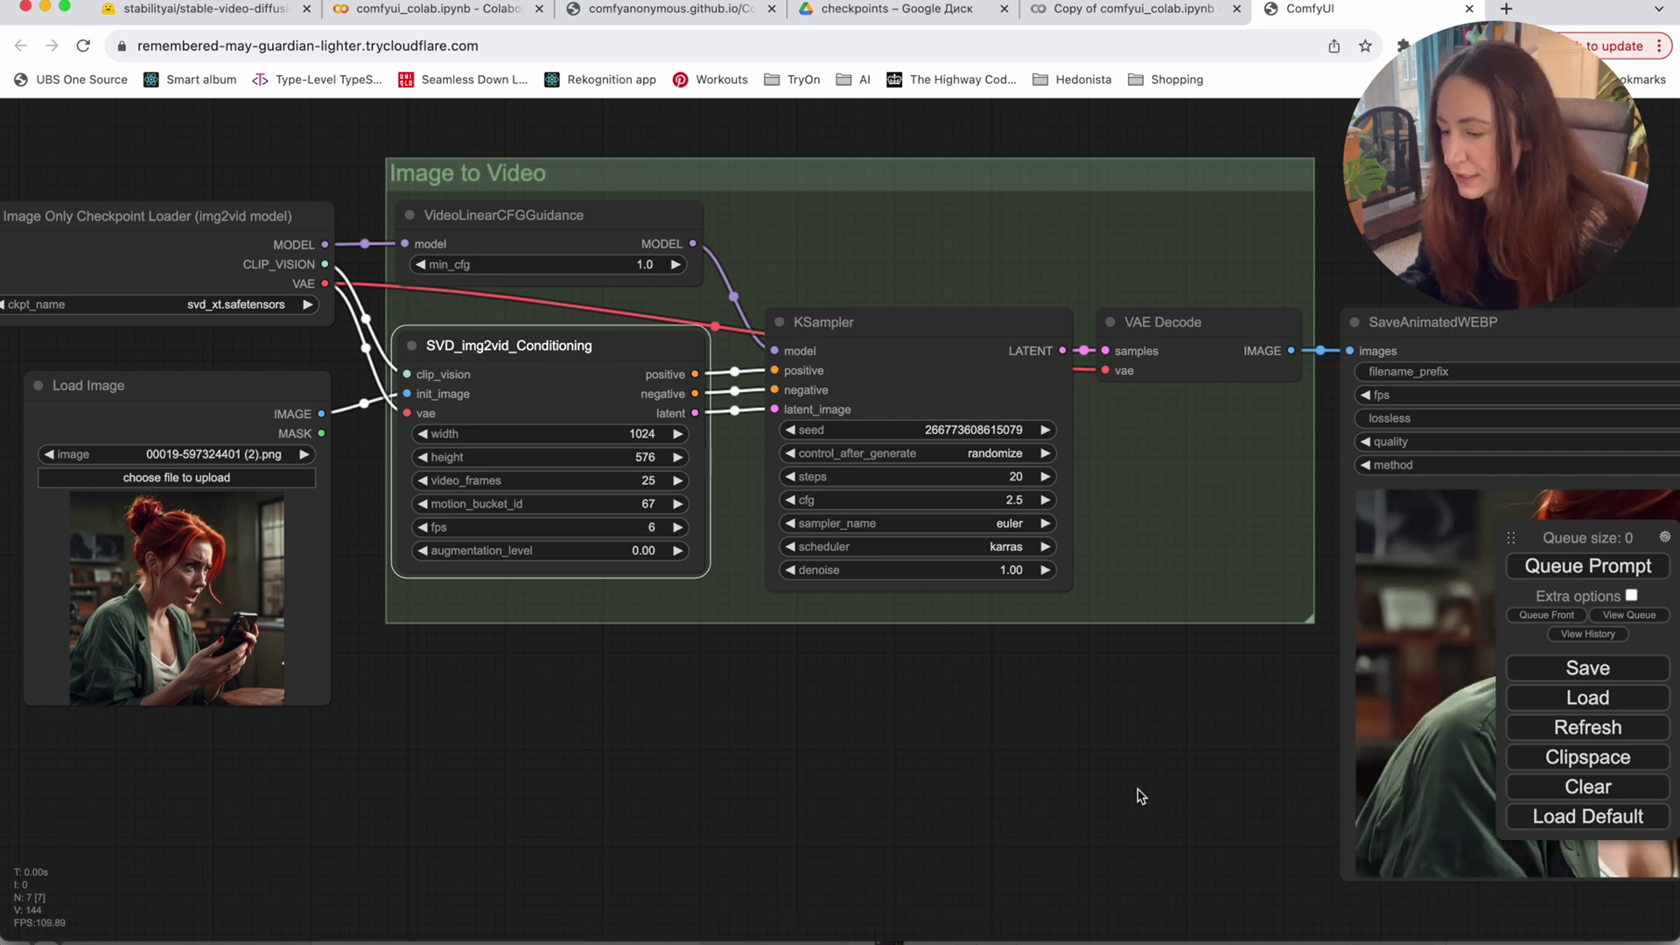
left_click_drag(1141, 797, 457, 750)
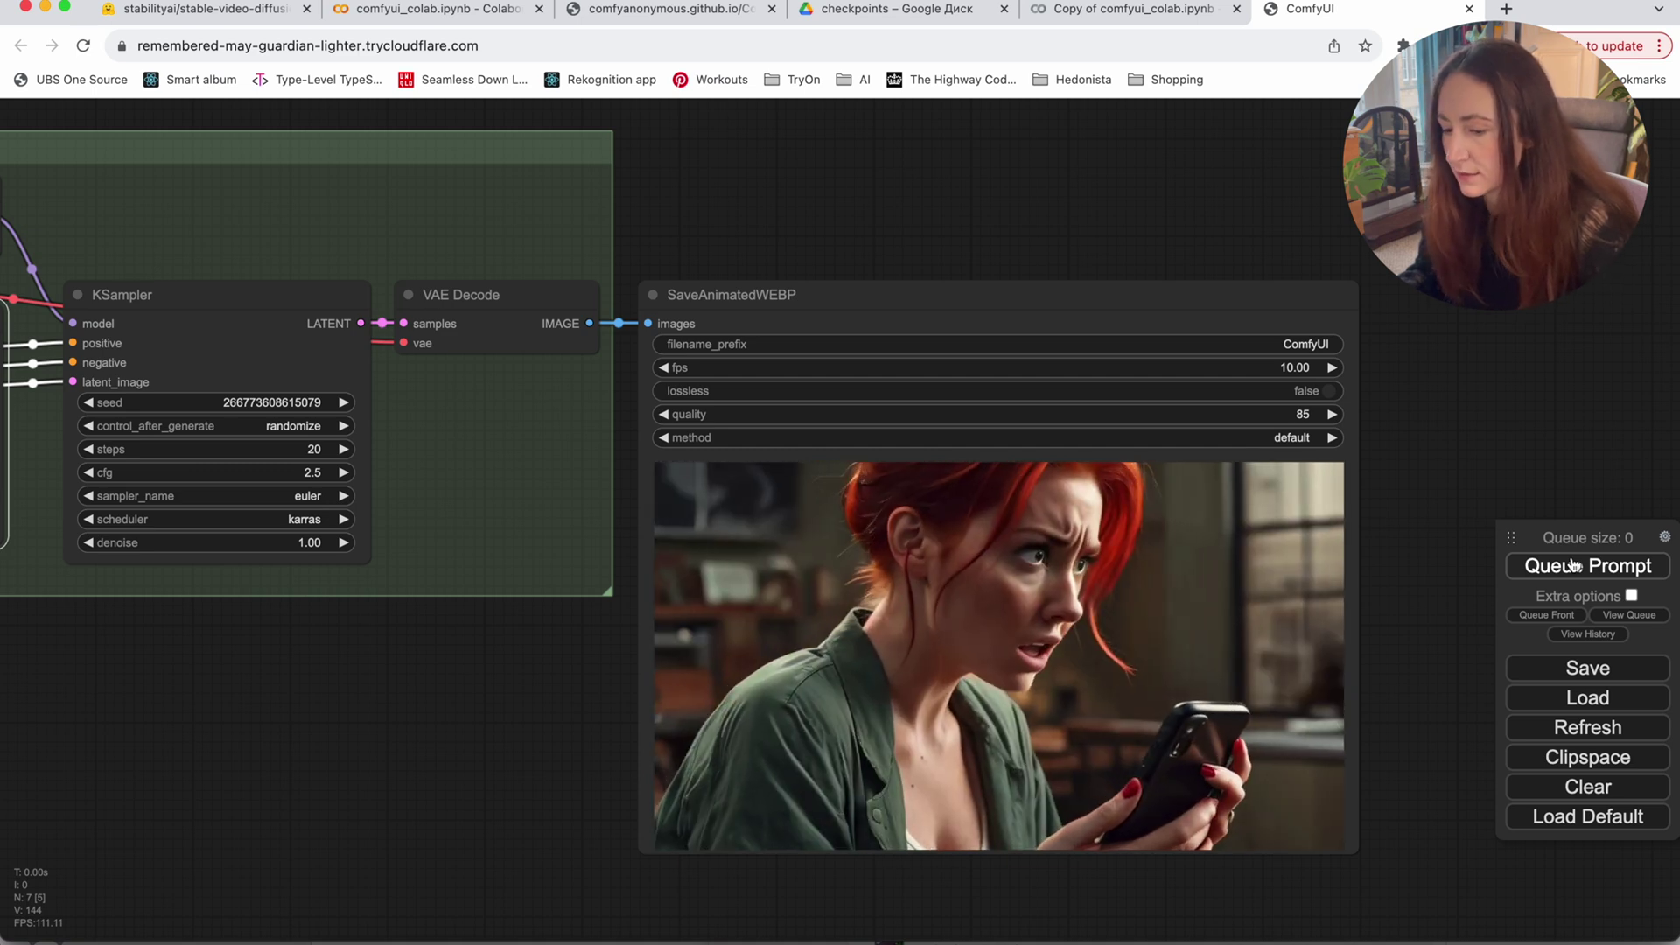
Queue a new run using 25 frames and motion_bucket_id 67.
left_click(1584, 566)
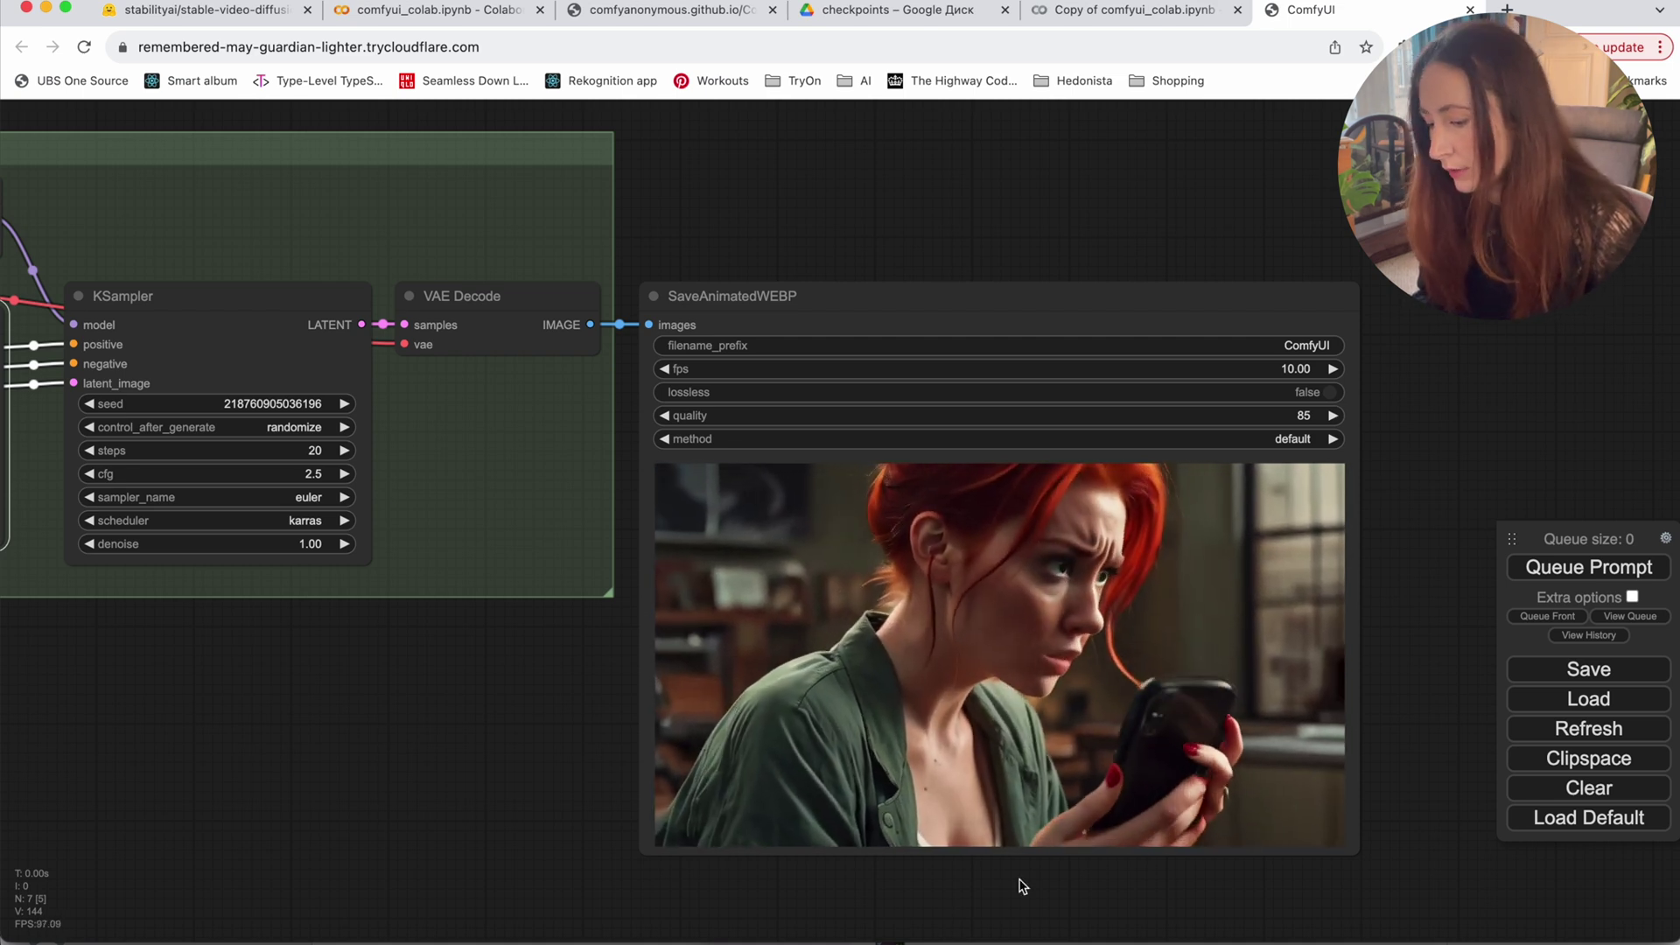
left_click_drag(214, 707, 701, 752)
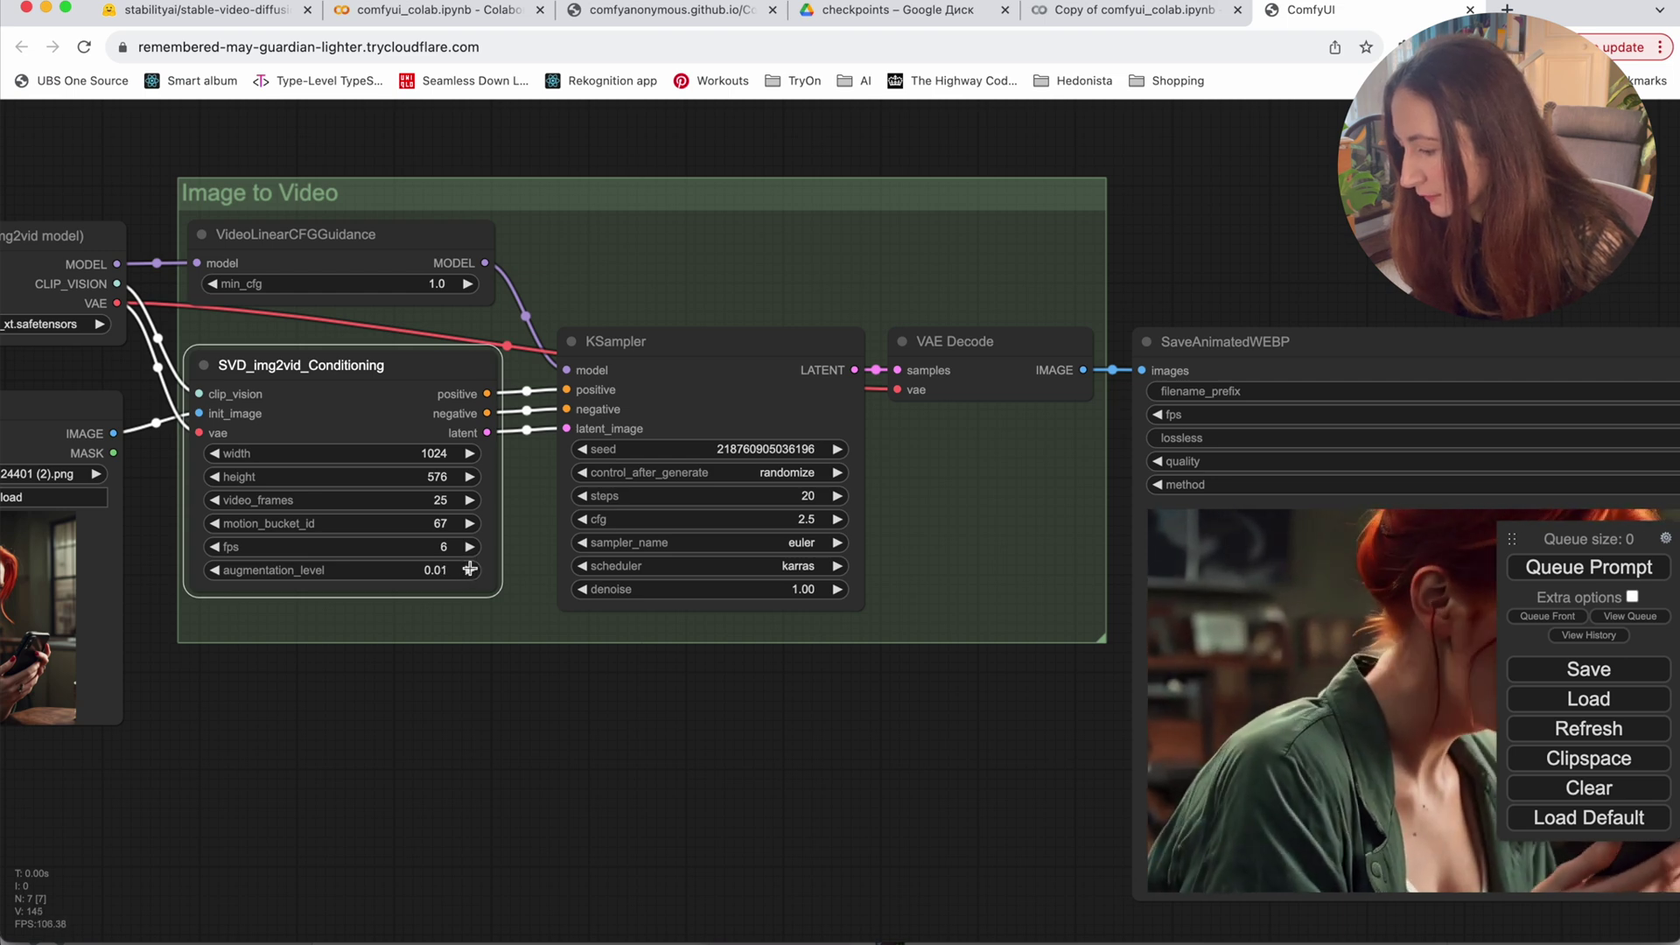
Raise augmentation_level to 0.07.
left_click(471, 569)
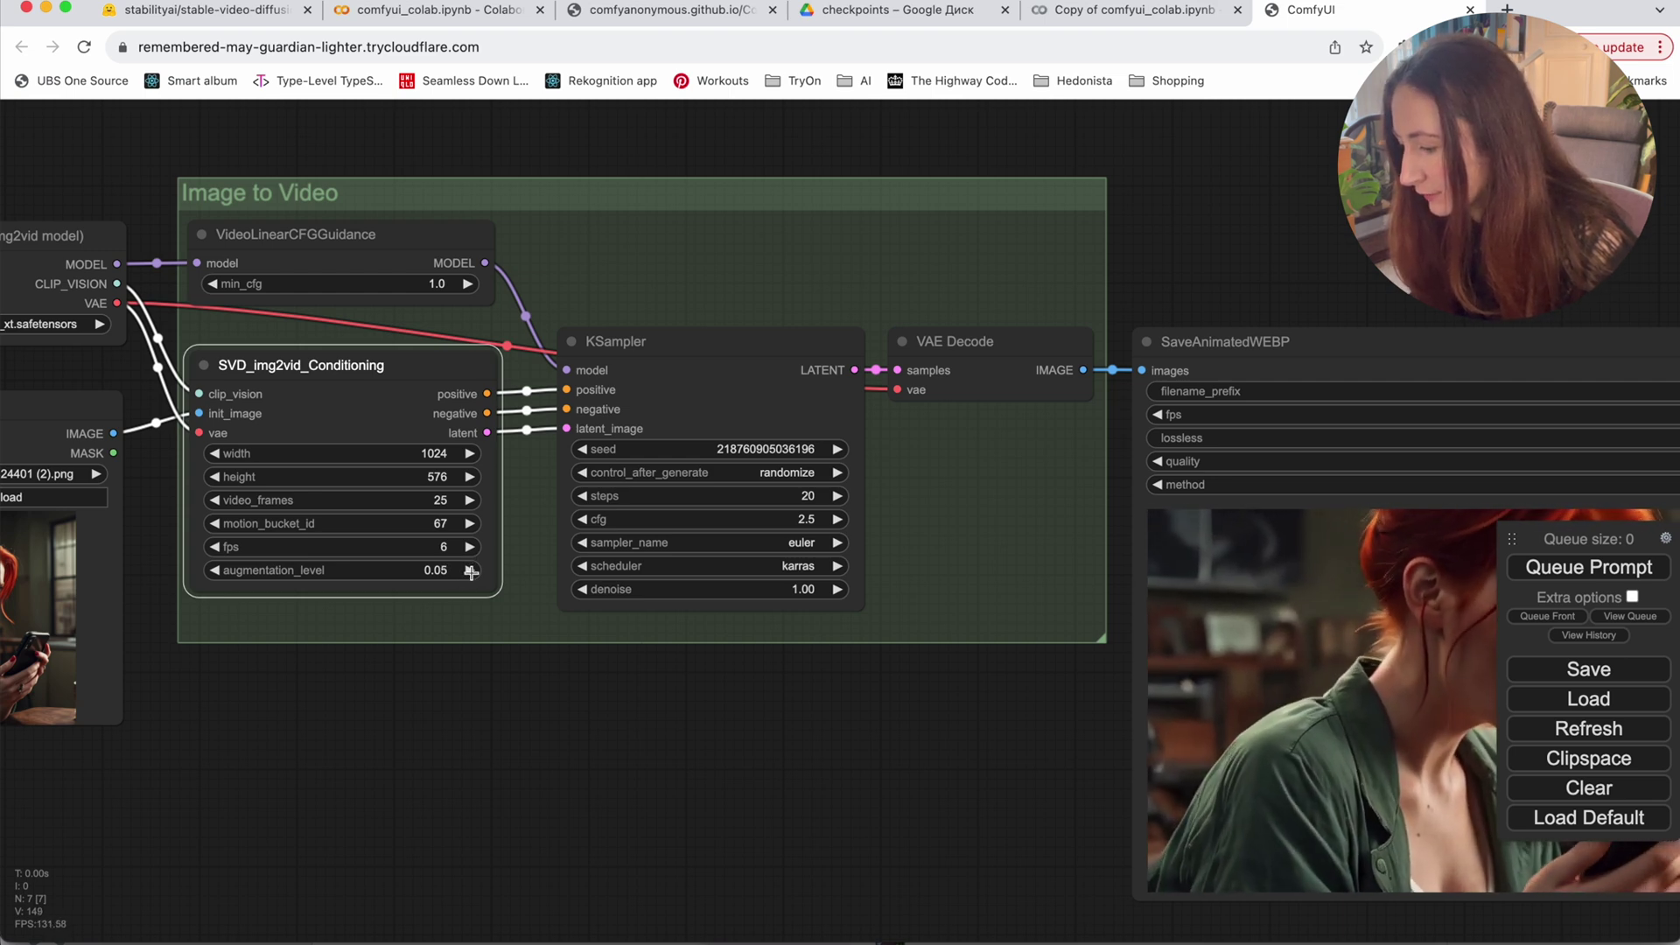
left_click(471, 570)
left_click(470, 570)
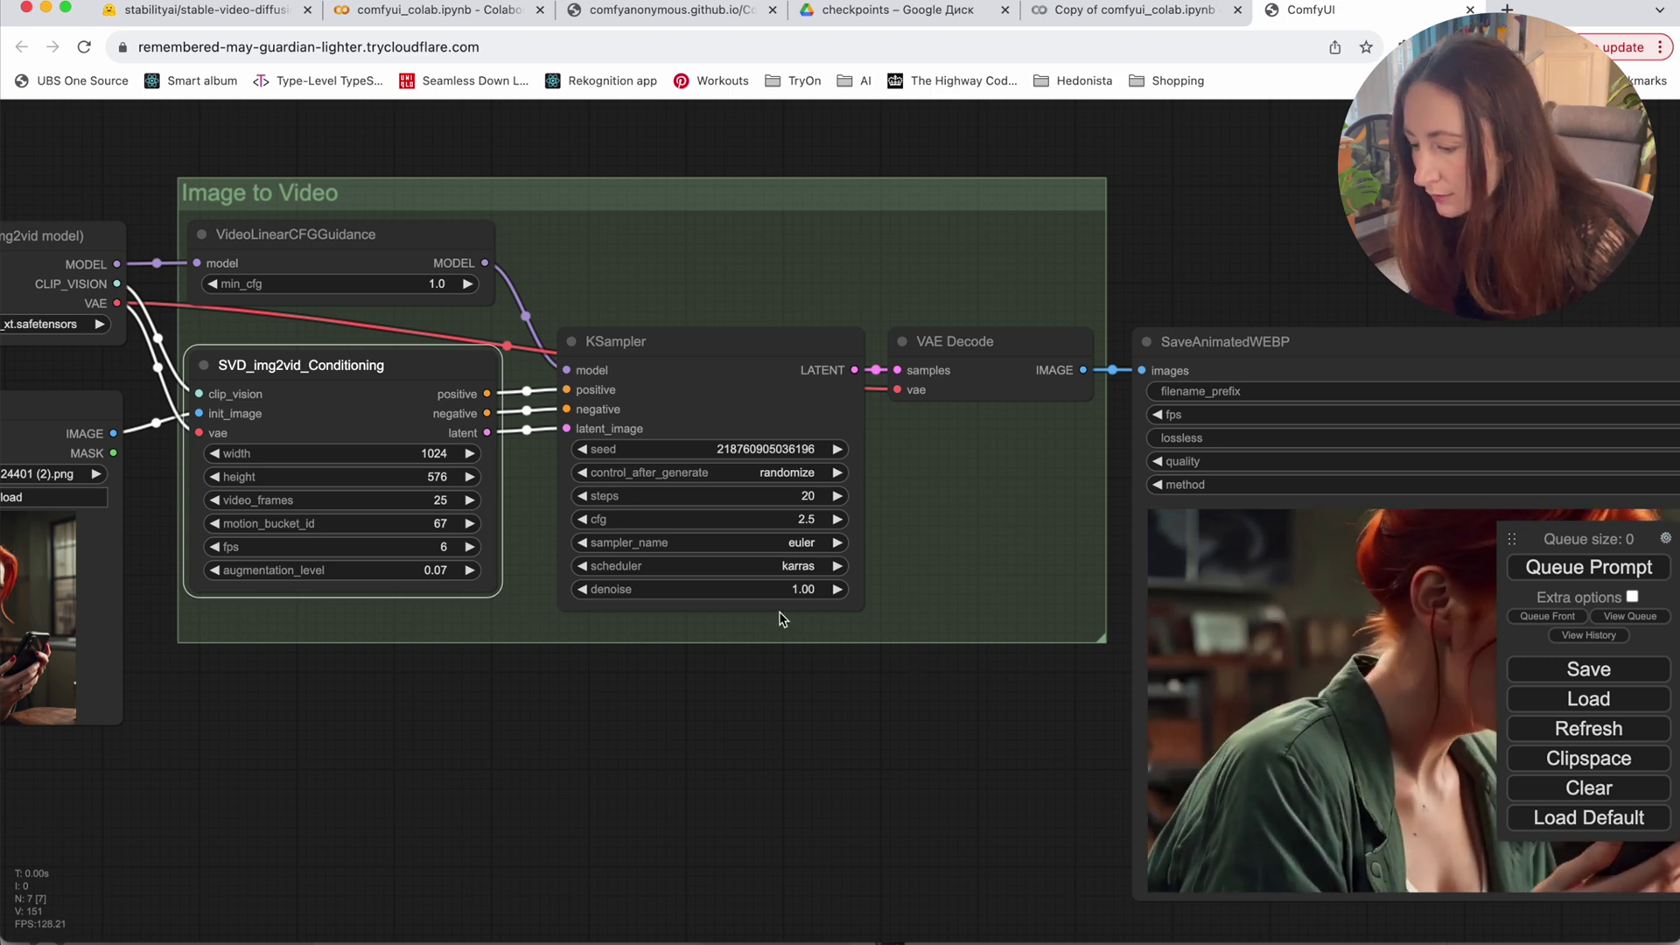
Set KSampler to 30 steps with the dpmpp_2m_sde sampler and queue the run.
left_click(835, 496)
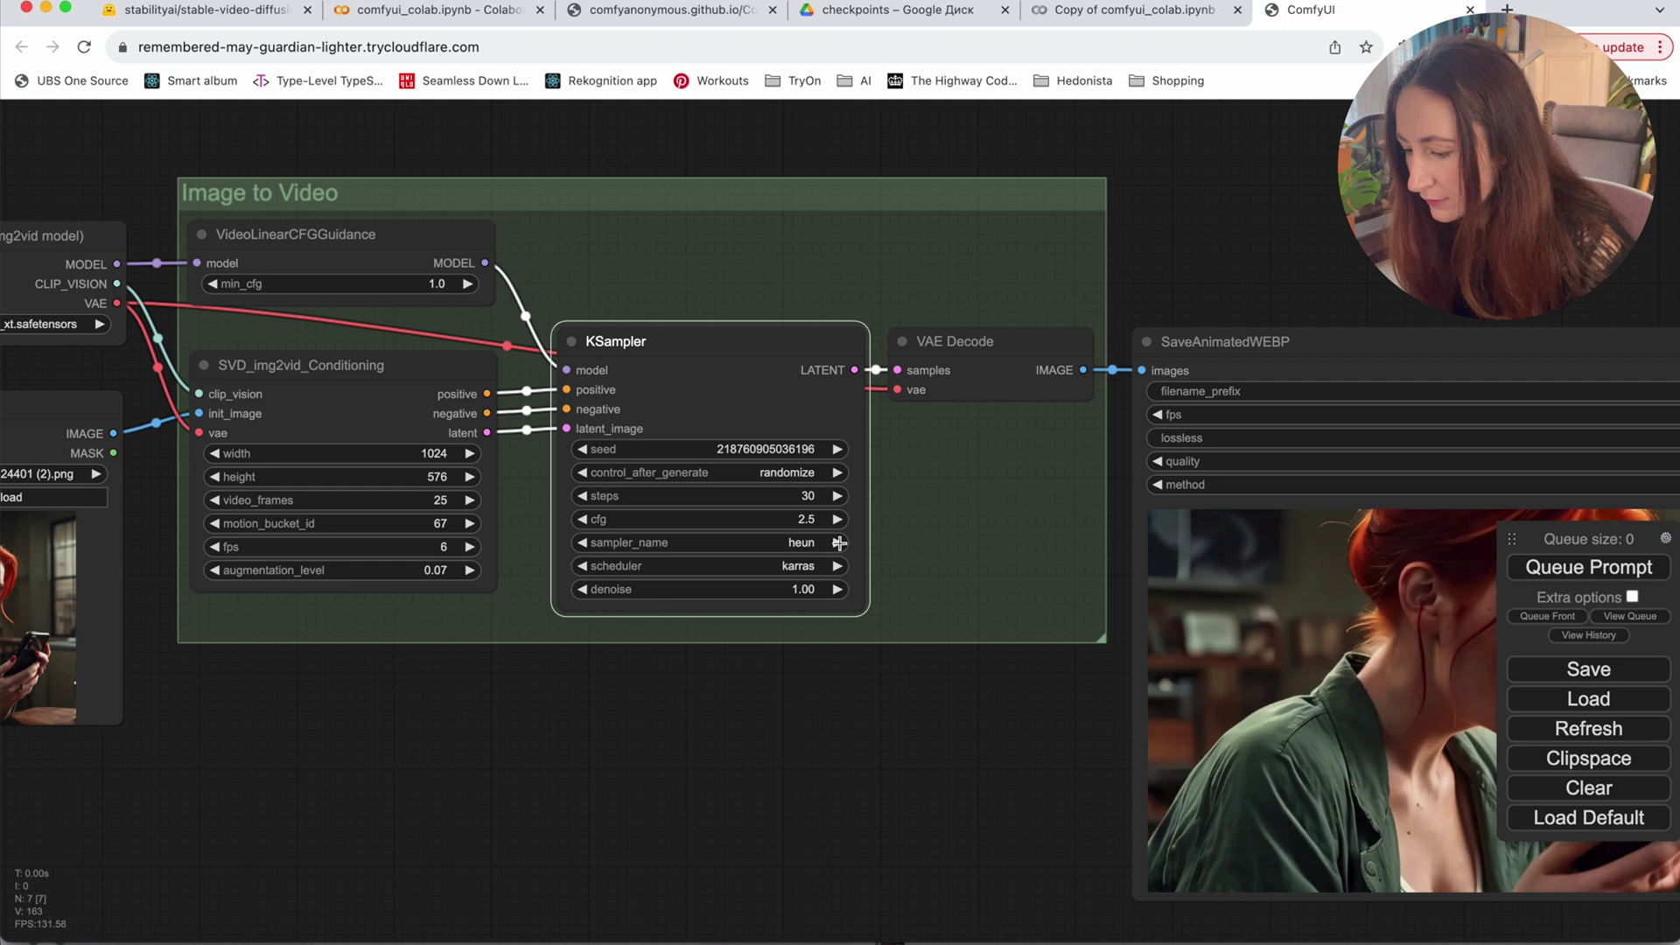
left_click(788, 543)
left_click(735, 789)
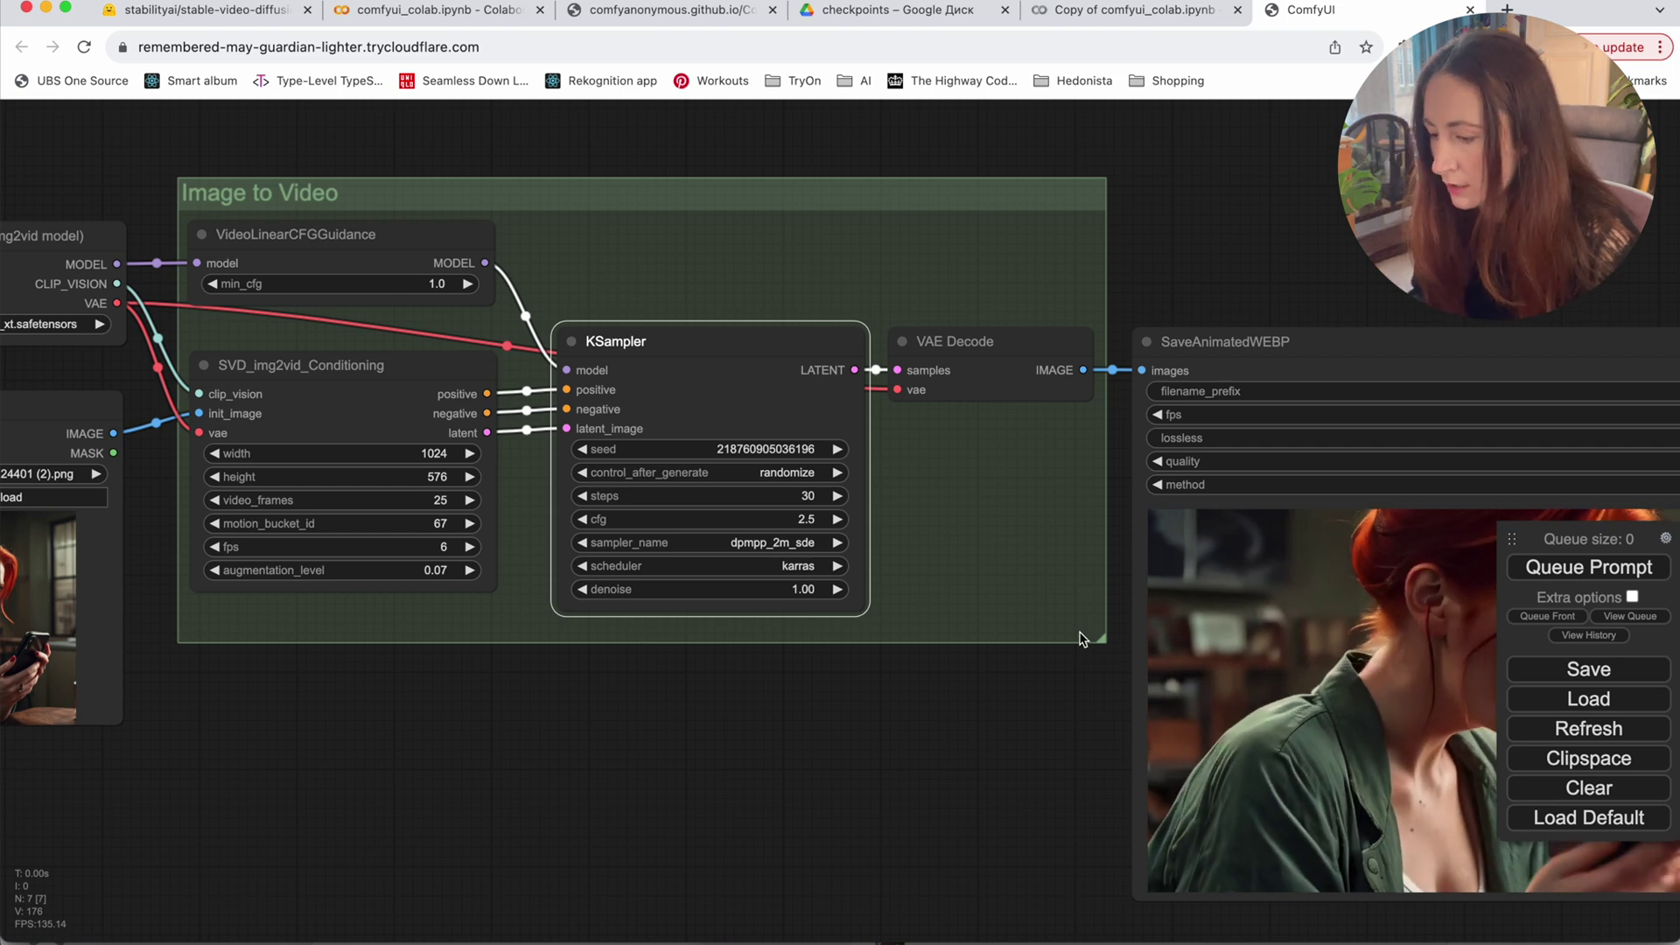
left_click_drag(930, 828, 608, 796)
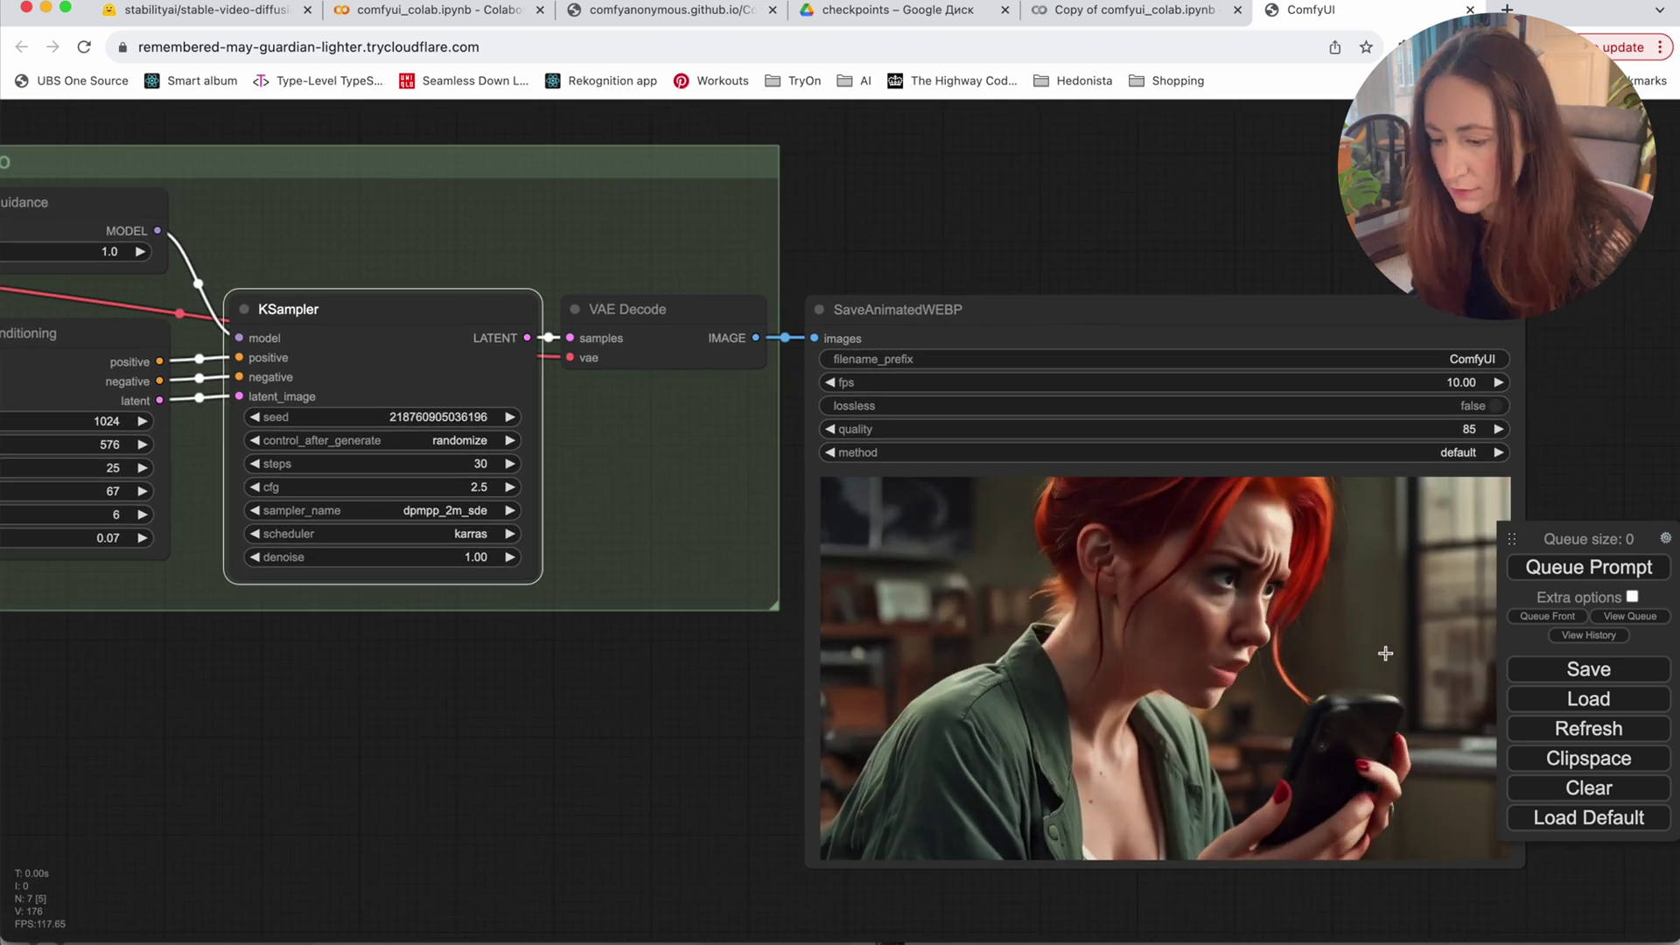
left_click(1598, 566)
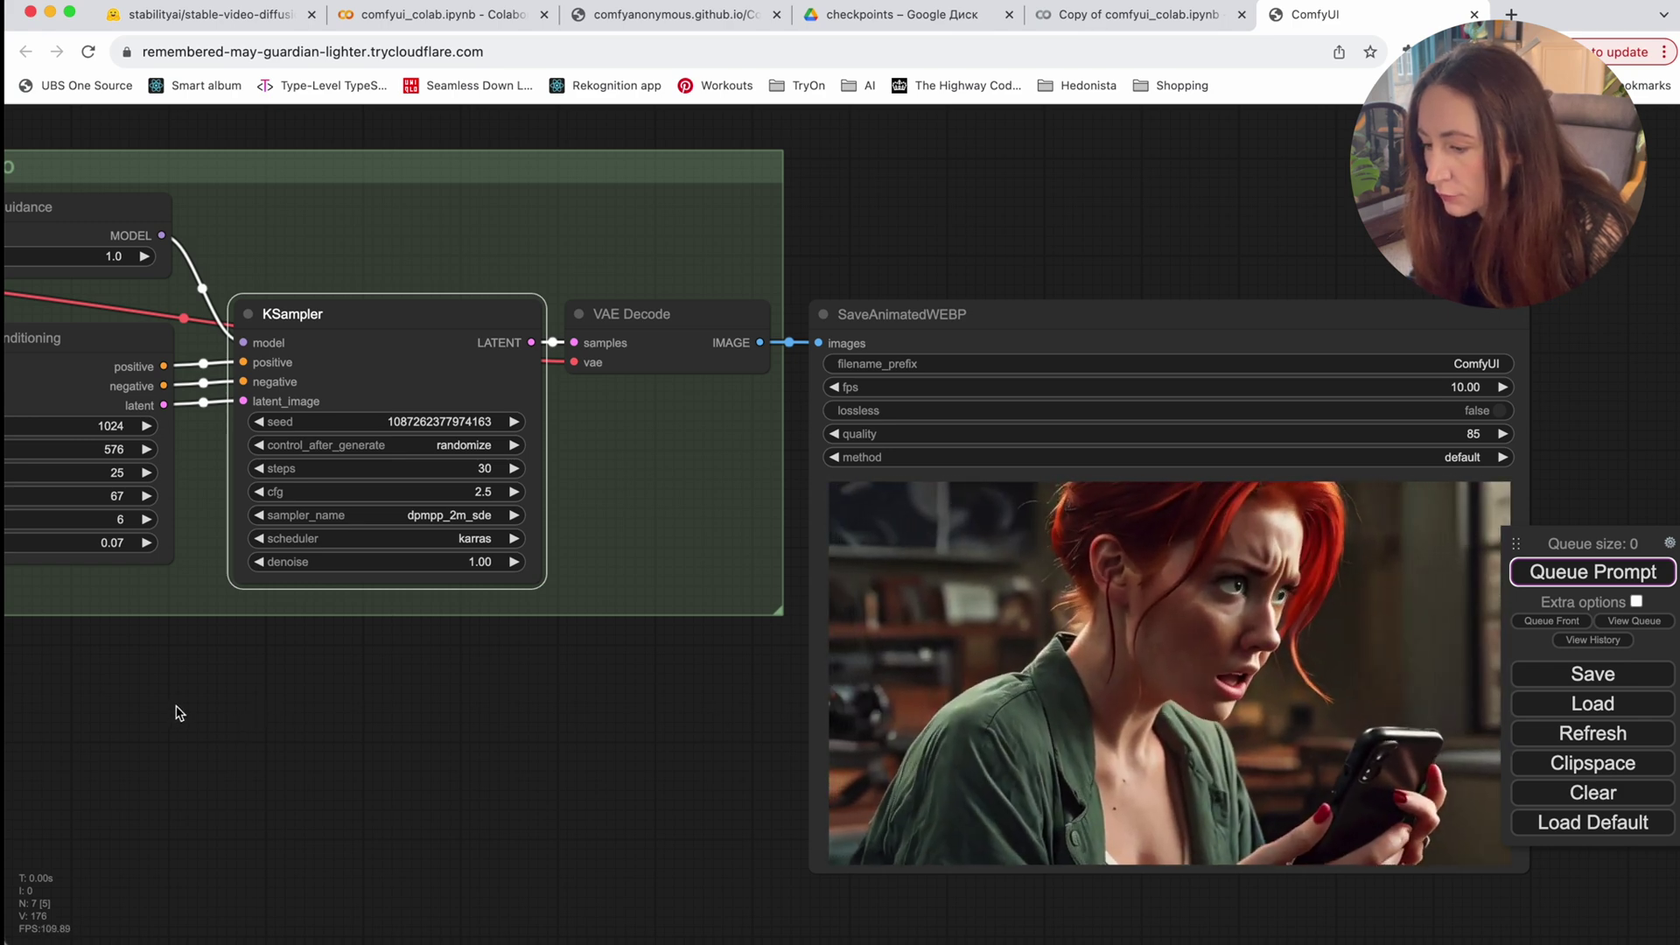
left_click_drag(176, 708, 457, 716)
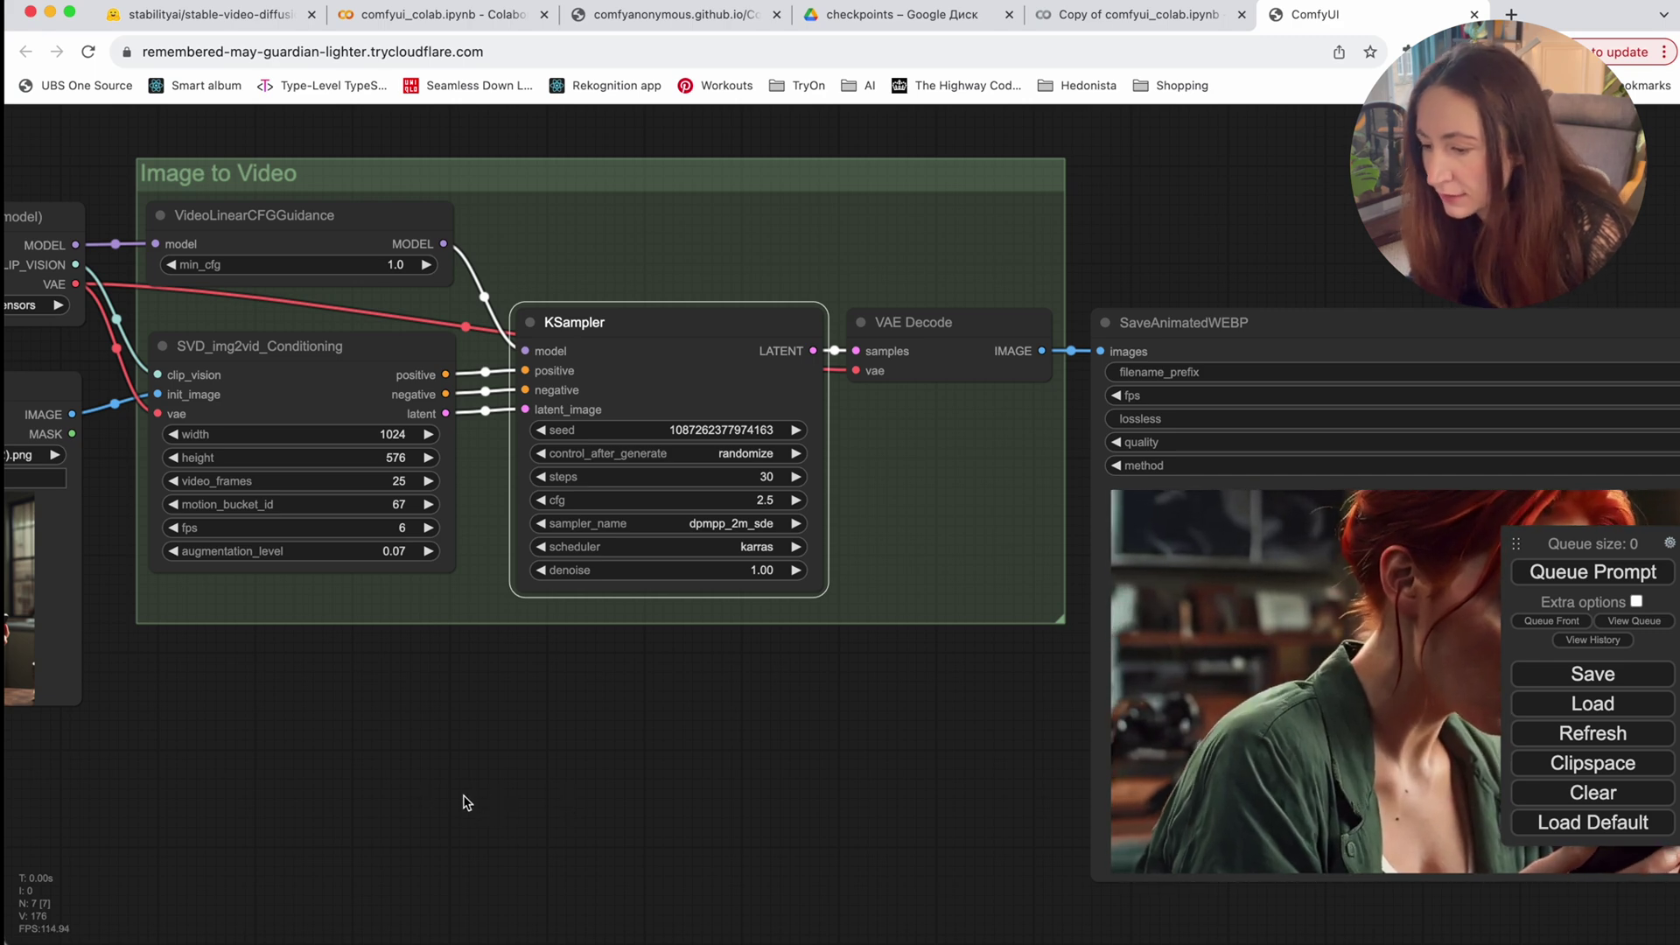
left_click_drag(465, 799, 867, 775)
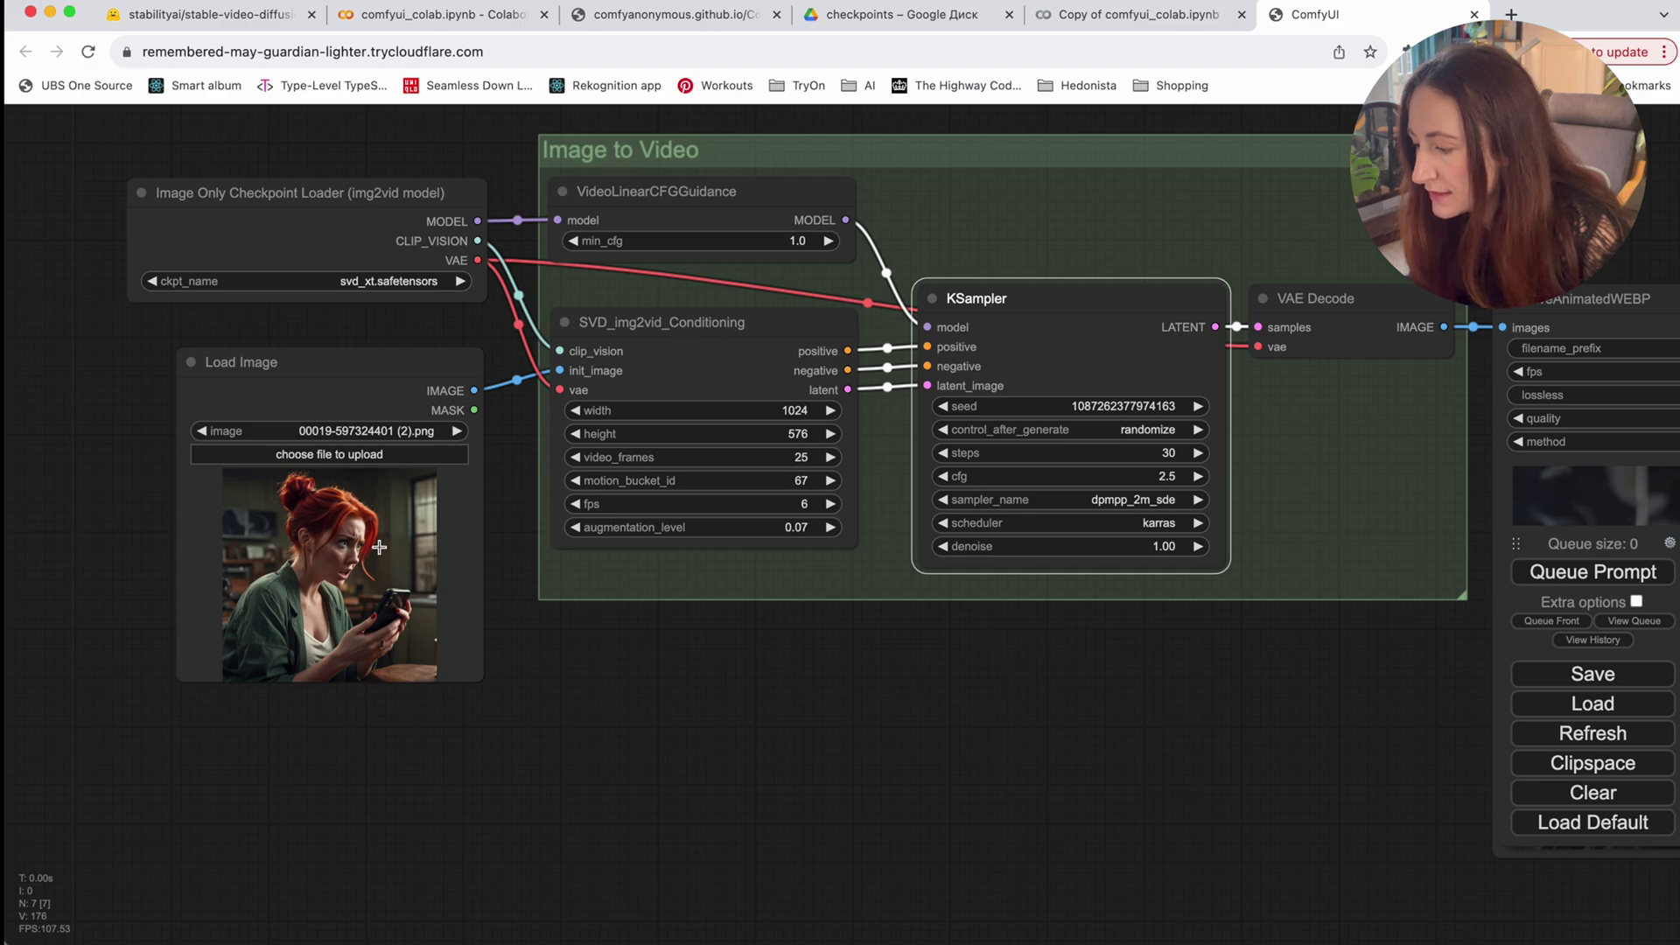
Load 00032-3065270561.png, the two-hiker mountain image, into Load Image using the Красный tag filter.
left_click(379, 547)
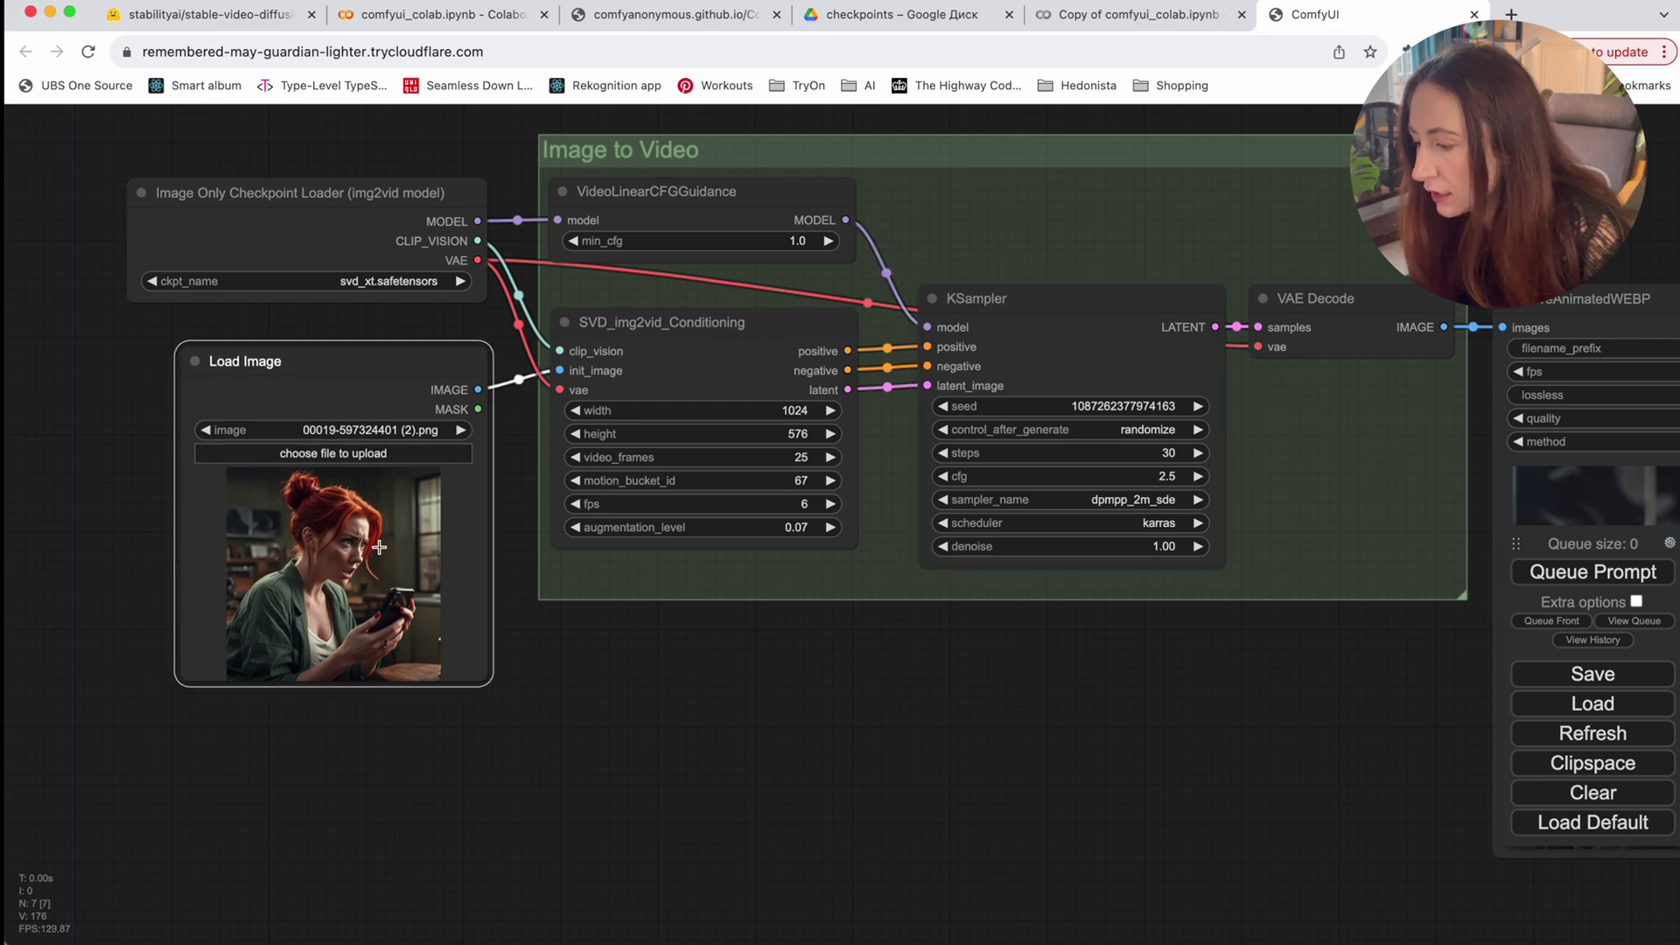
left_click(349, 455)
scroll(431, 630, "down", 5)
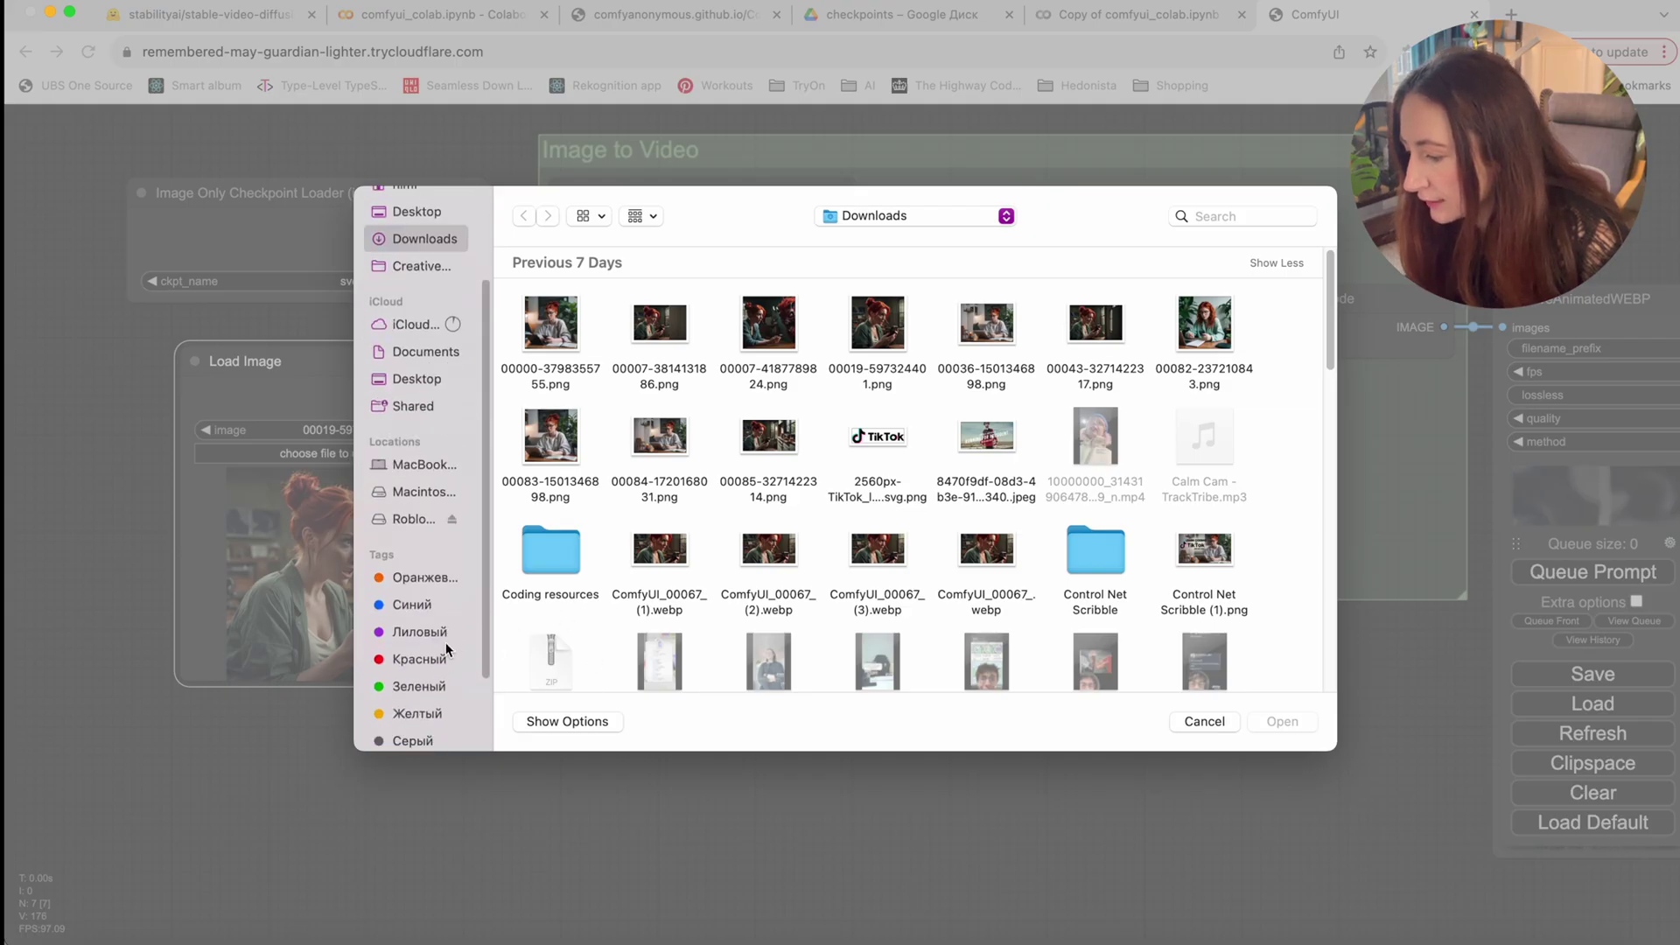
left_click(427, 564)
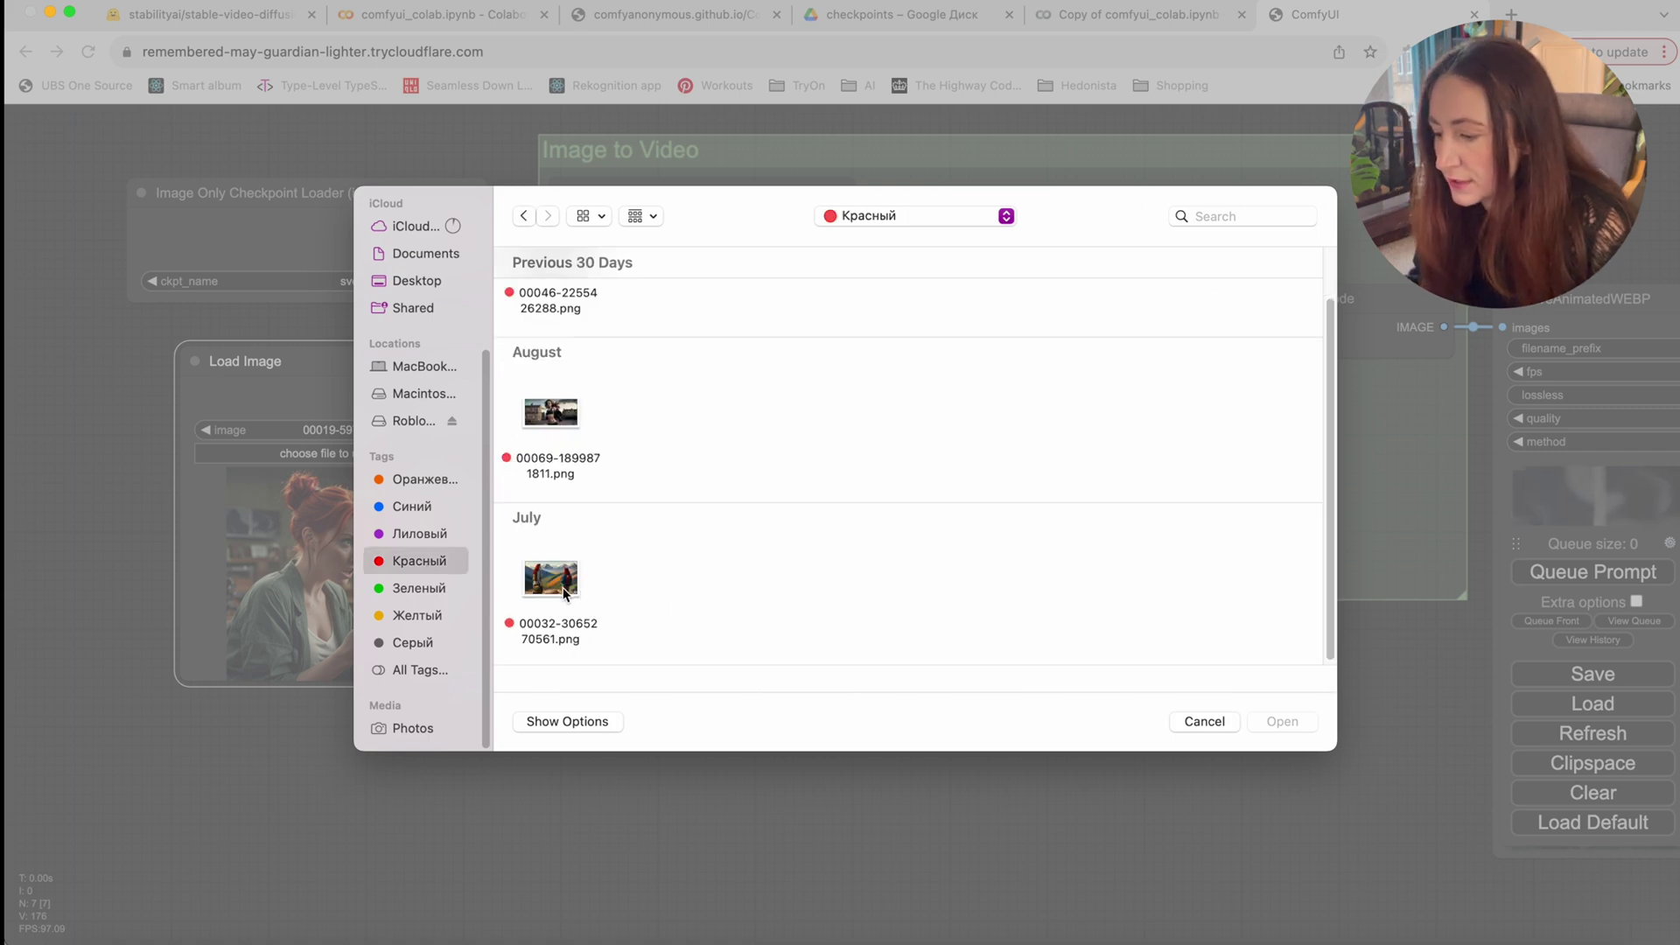
double_click(561, 589)
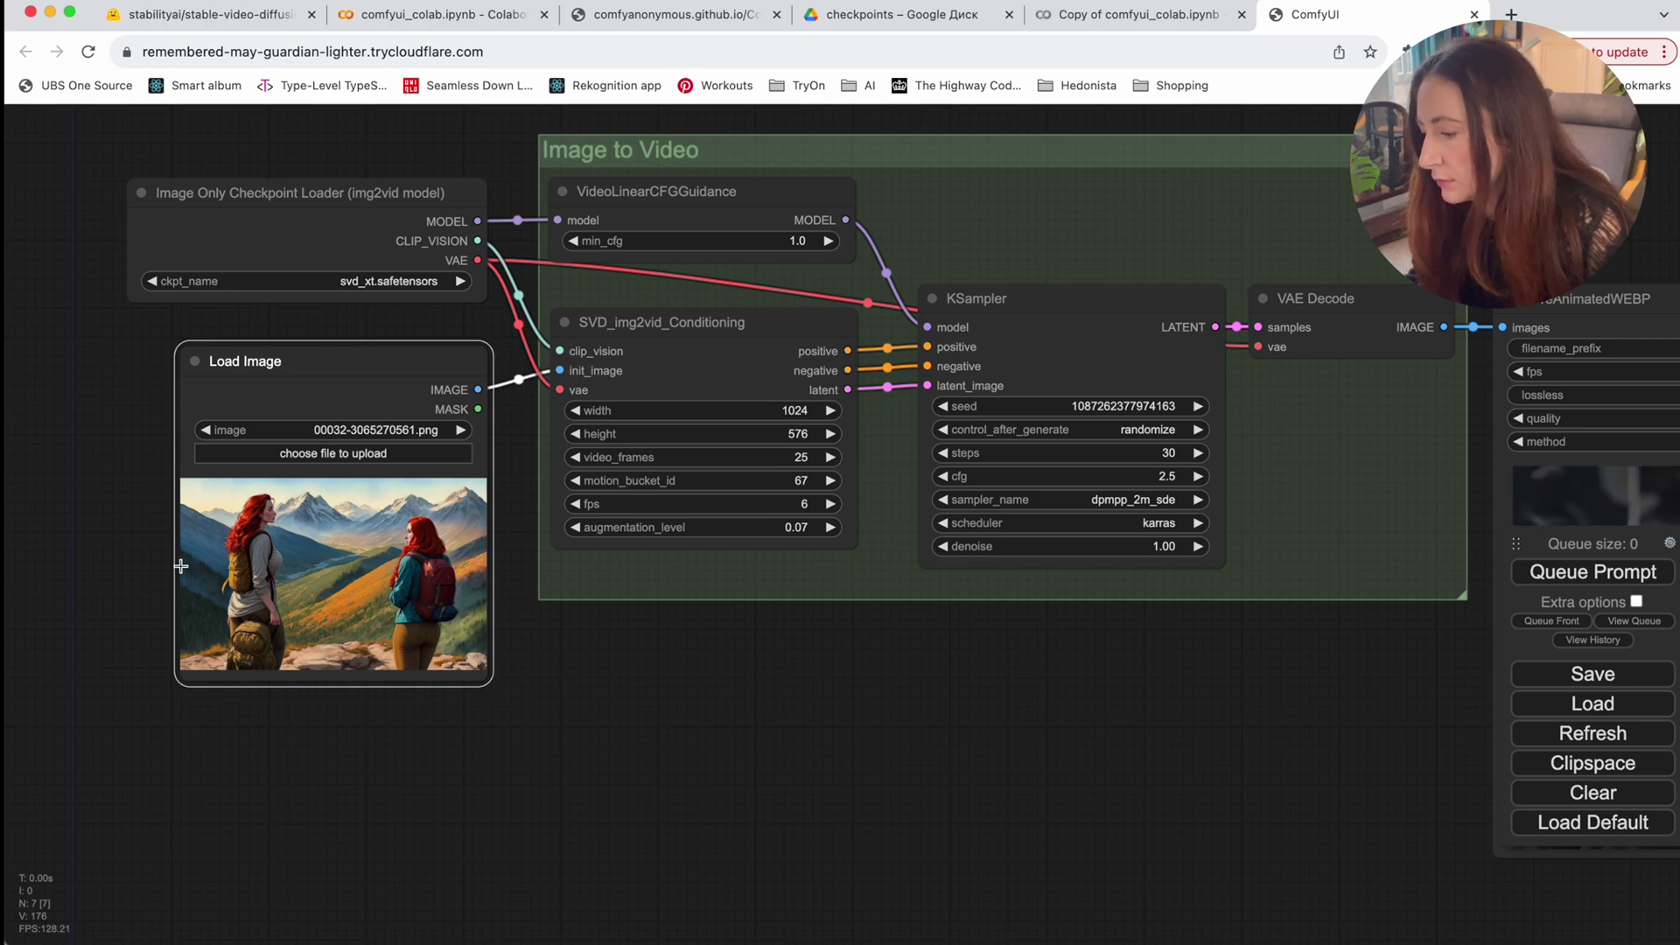
Raise motion_bucket_id to 130, switch the sampler to euler, and drop steps to 25.
left_click_drag(1211, 723, 1037, 765)
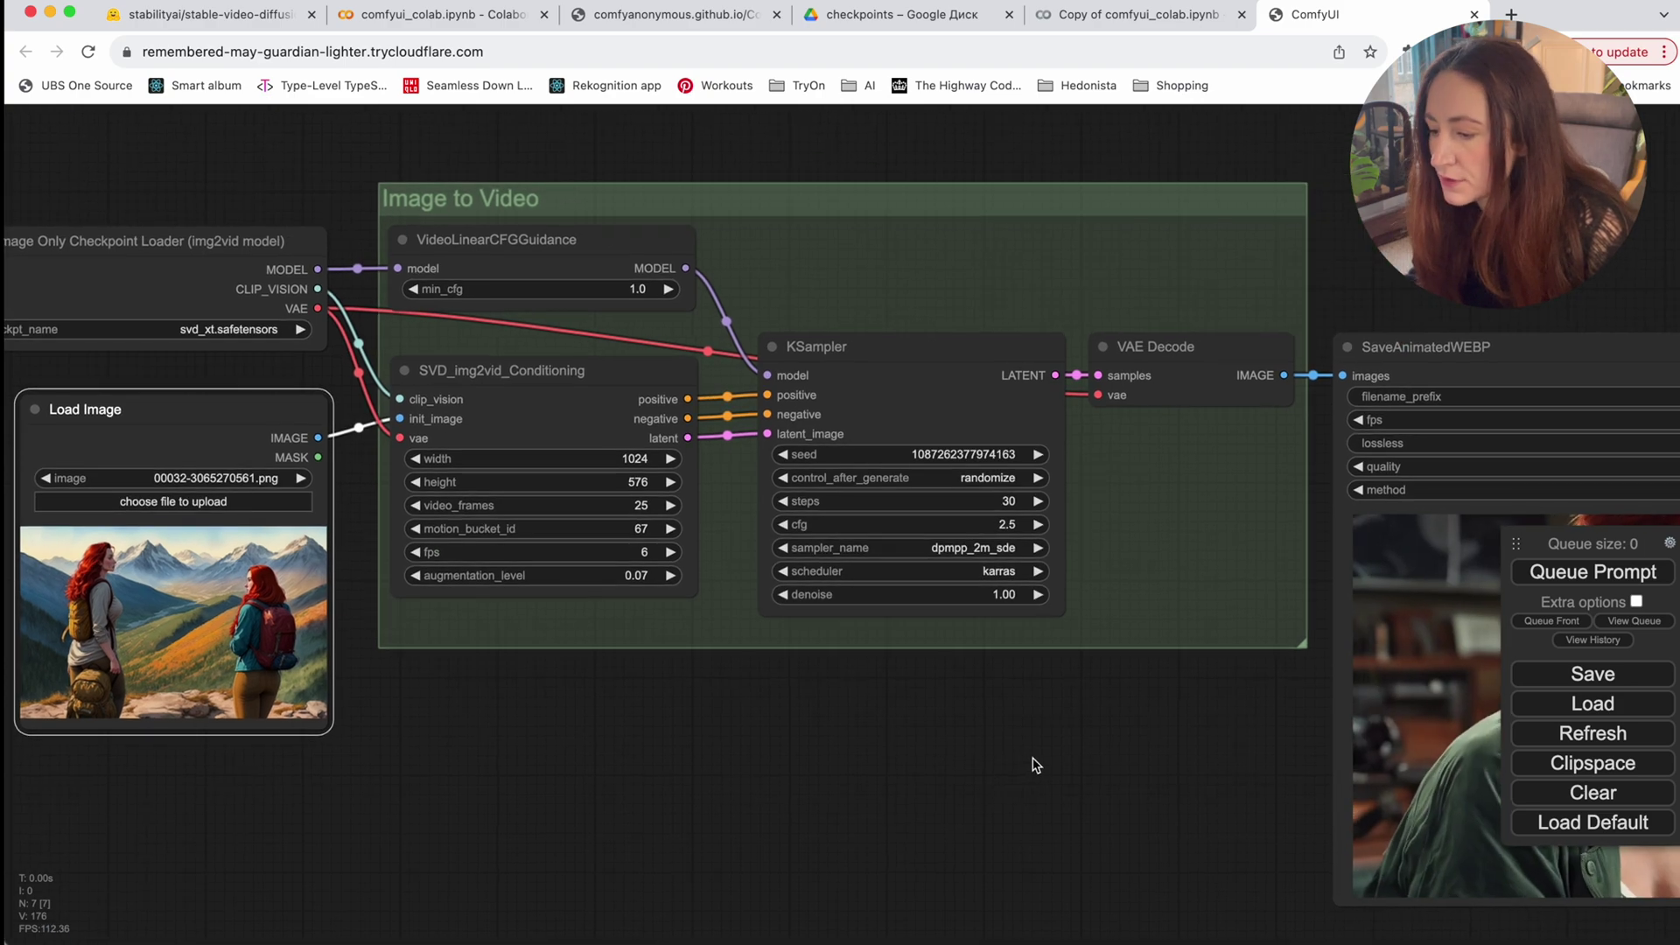
left_click_drag(1142, 746, 1103, 723)
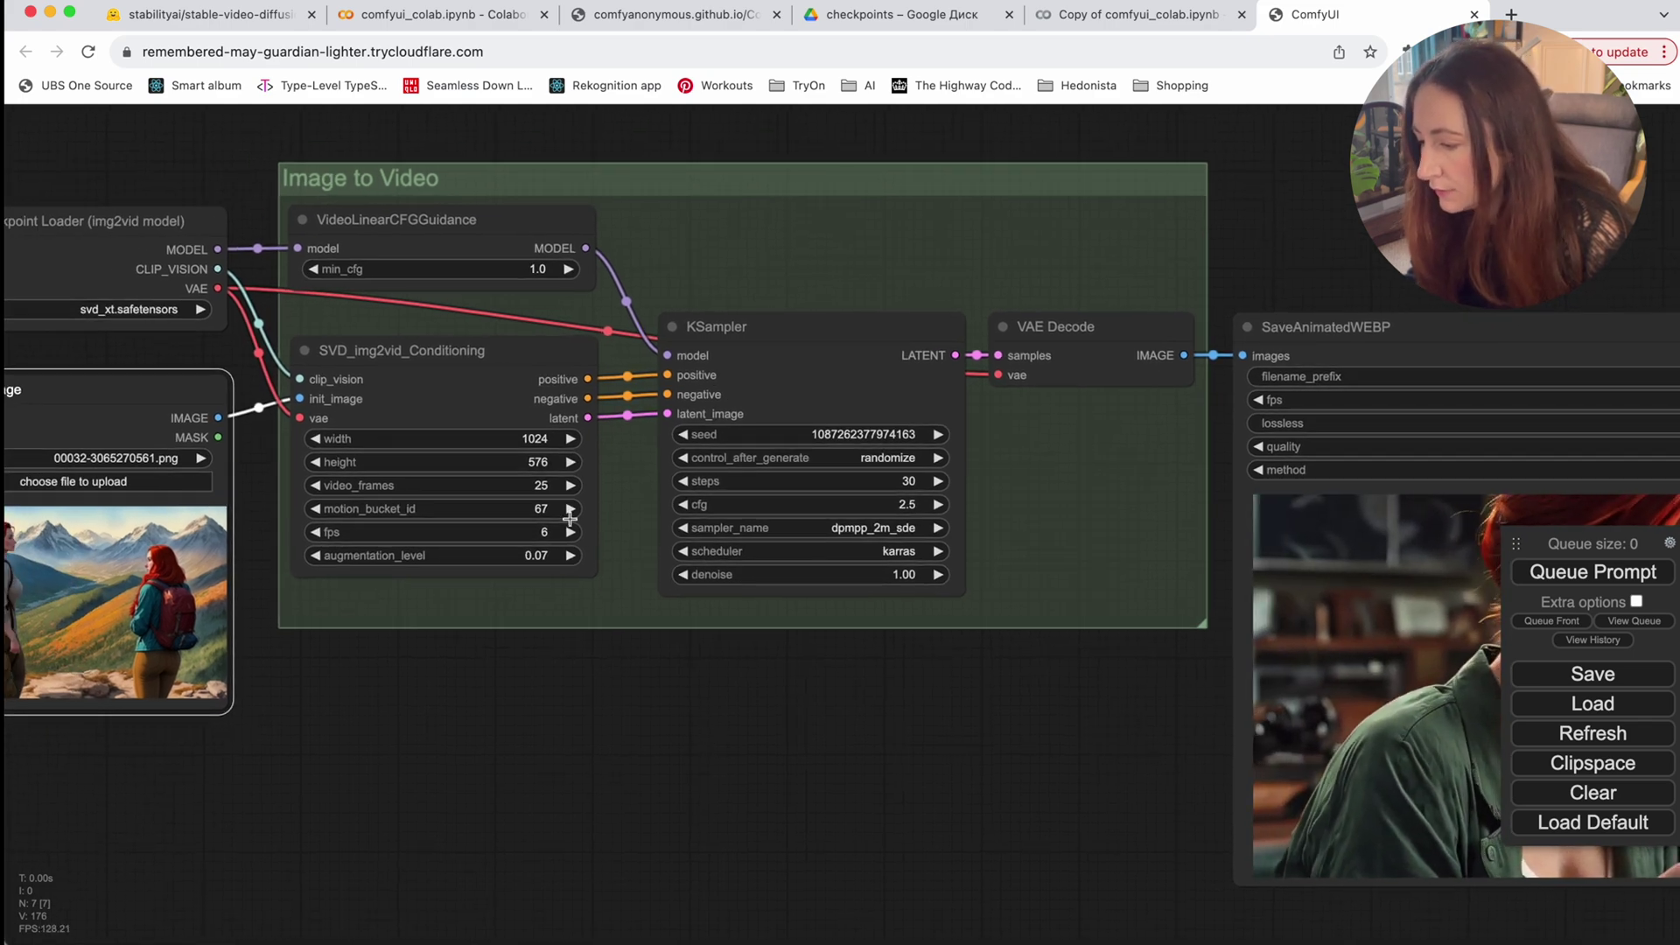
left_click_drag(560, 511, 611, 513)
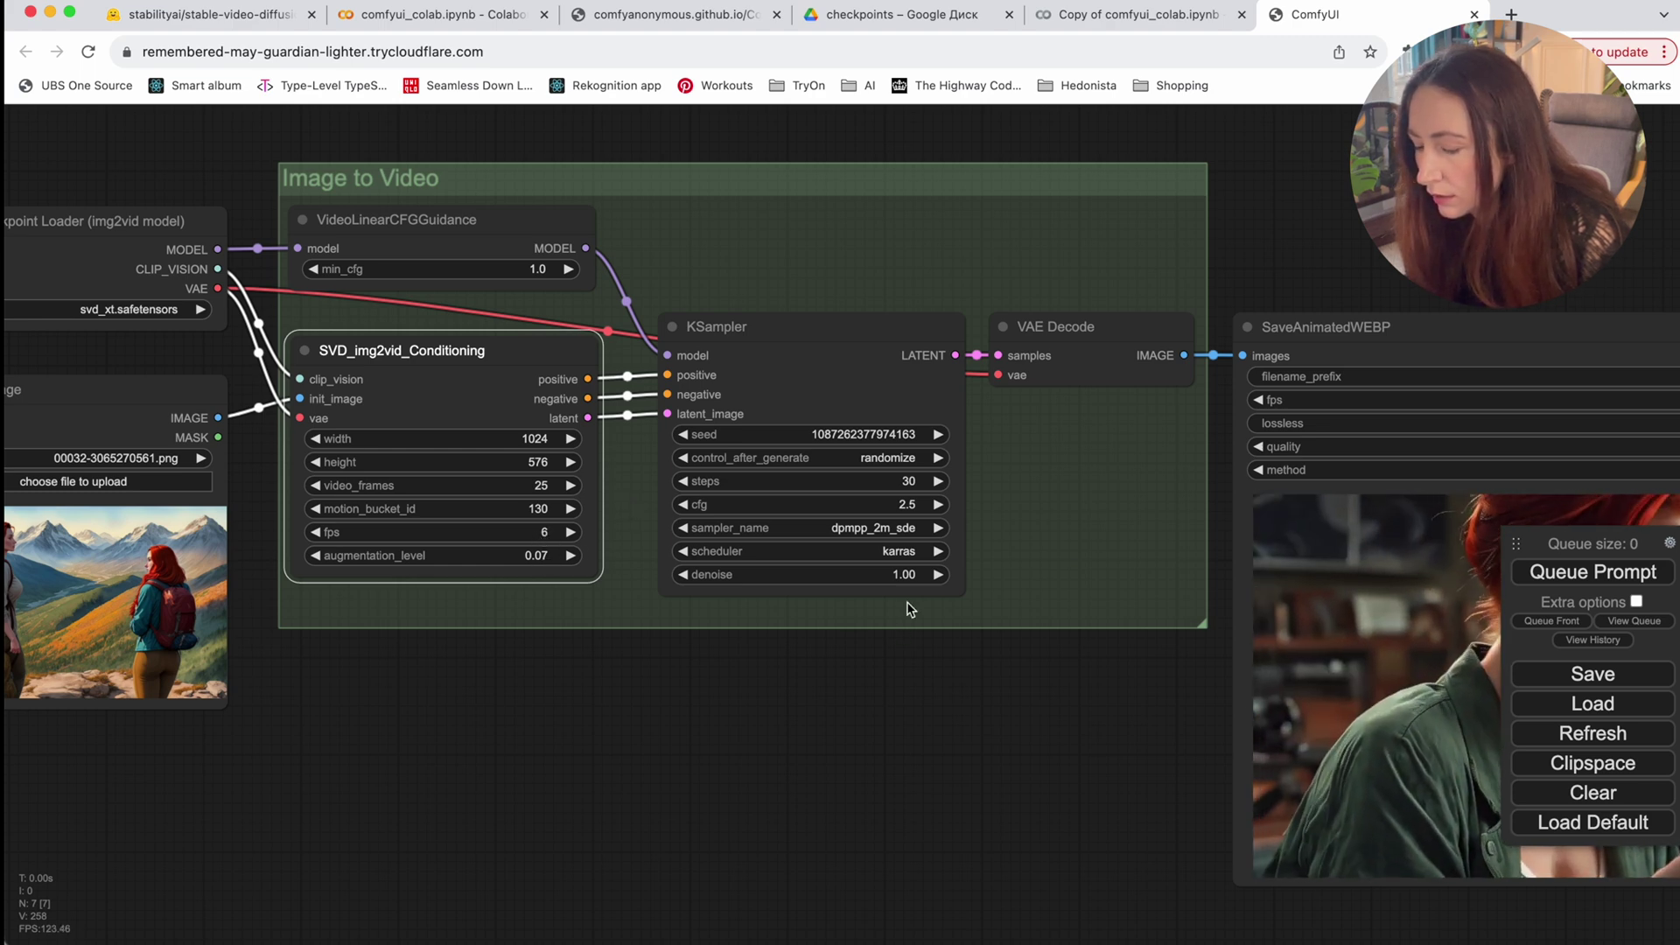
left_click(924, 529)
left_click(963, 533)
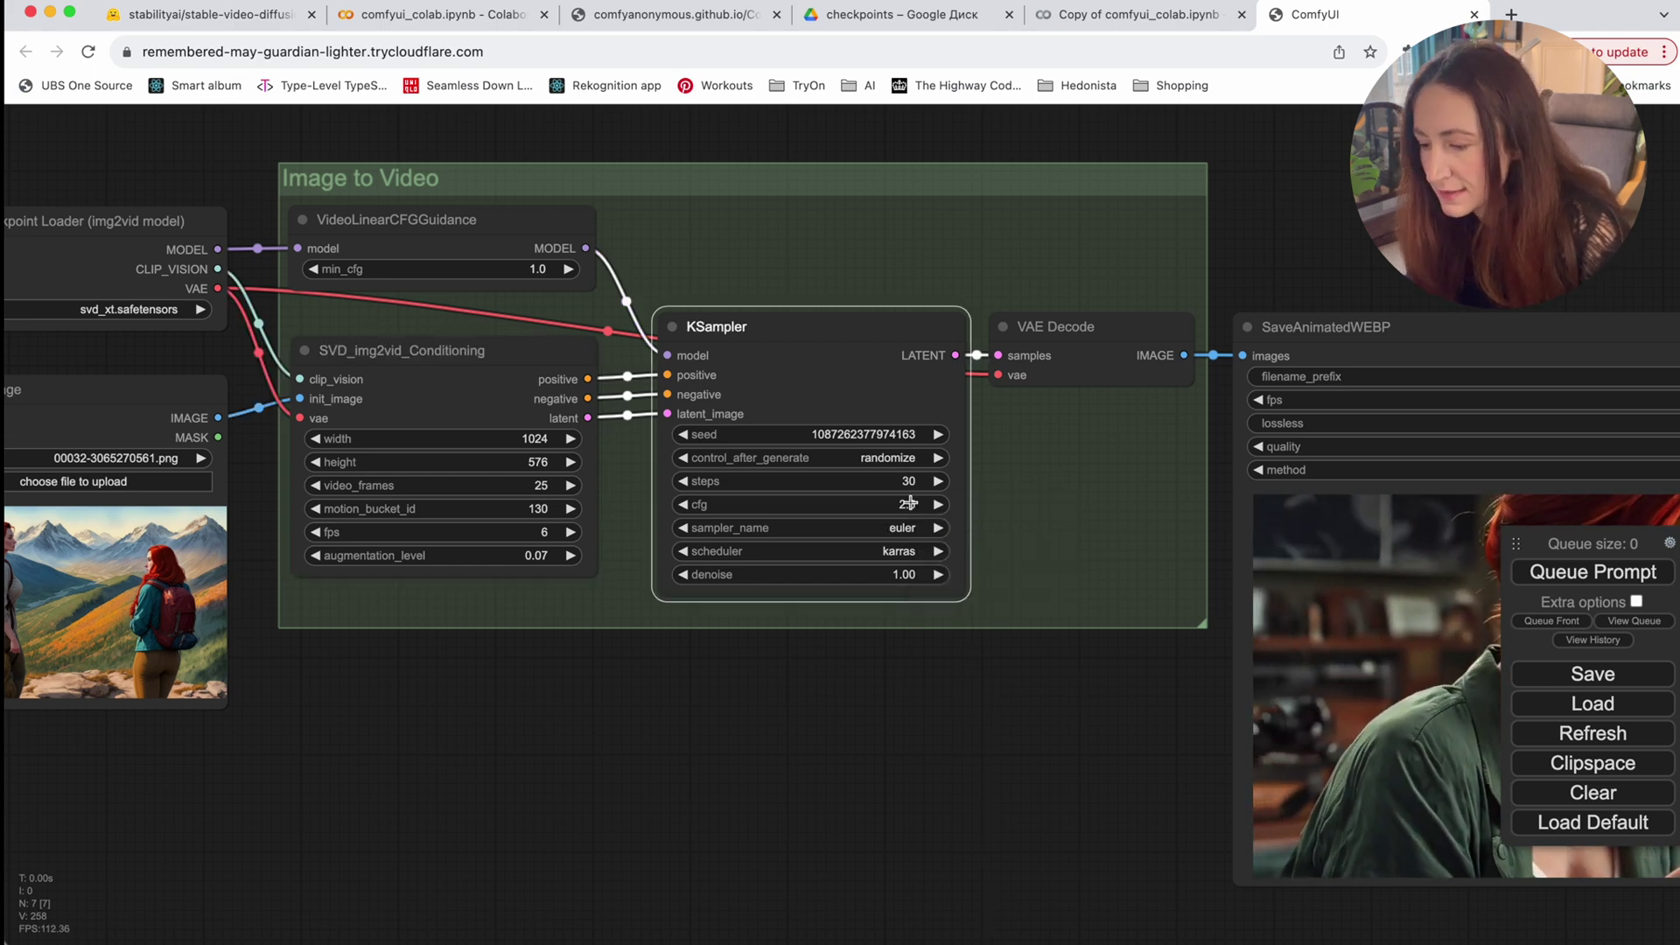
left_click_drag(907, 481, 904, 487)
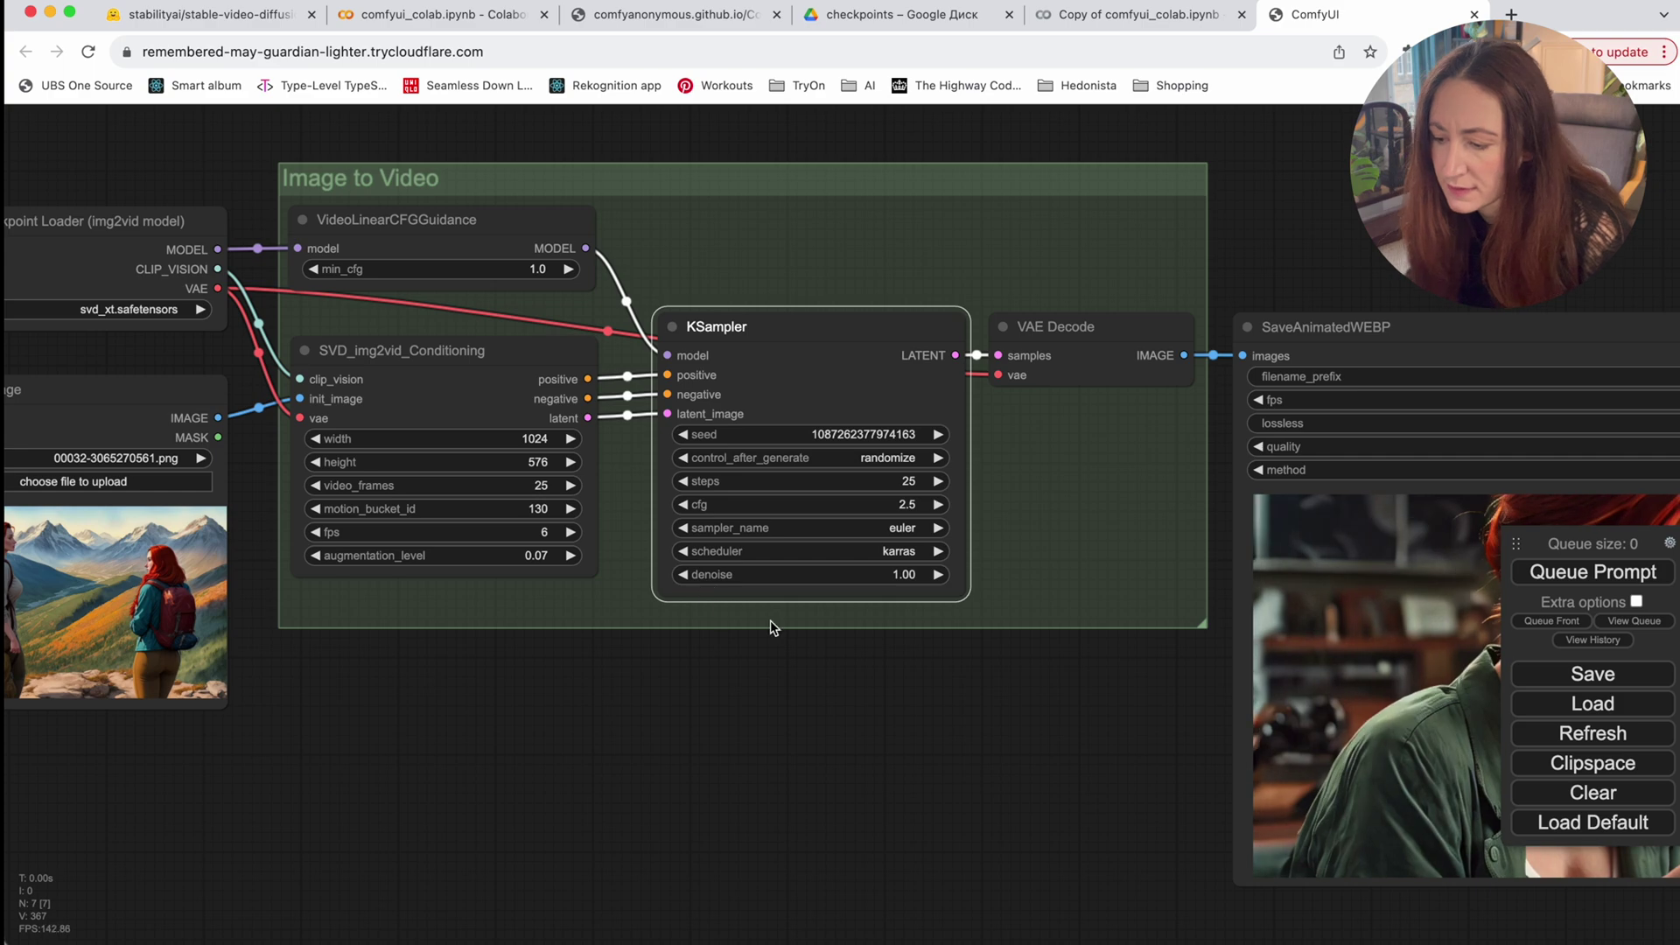
left_click_drag(1160, 742, 579, 656)
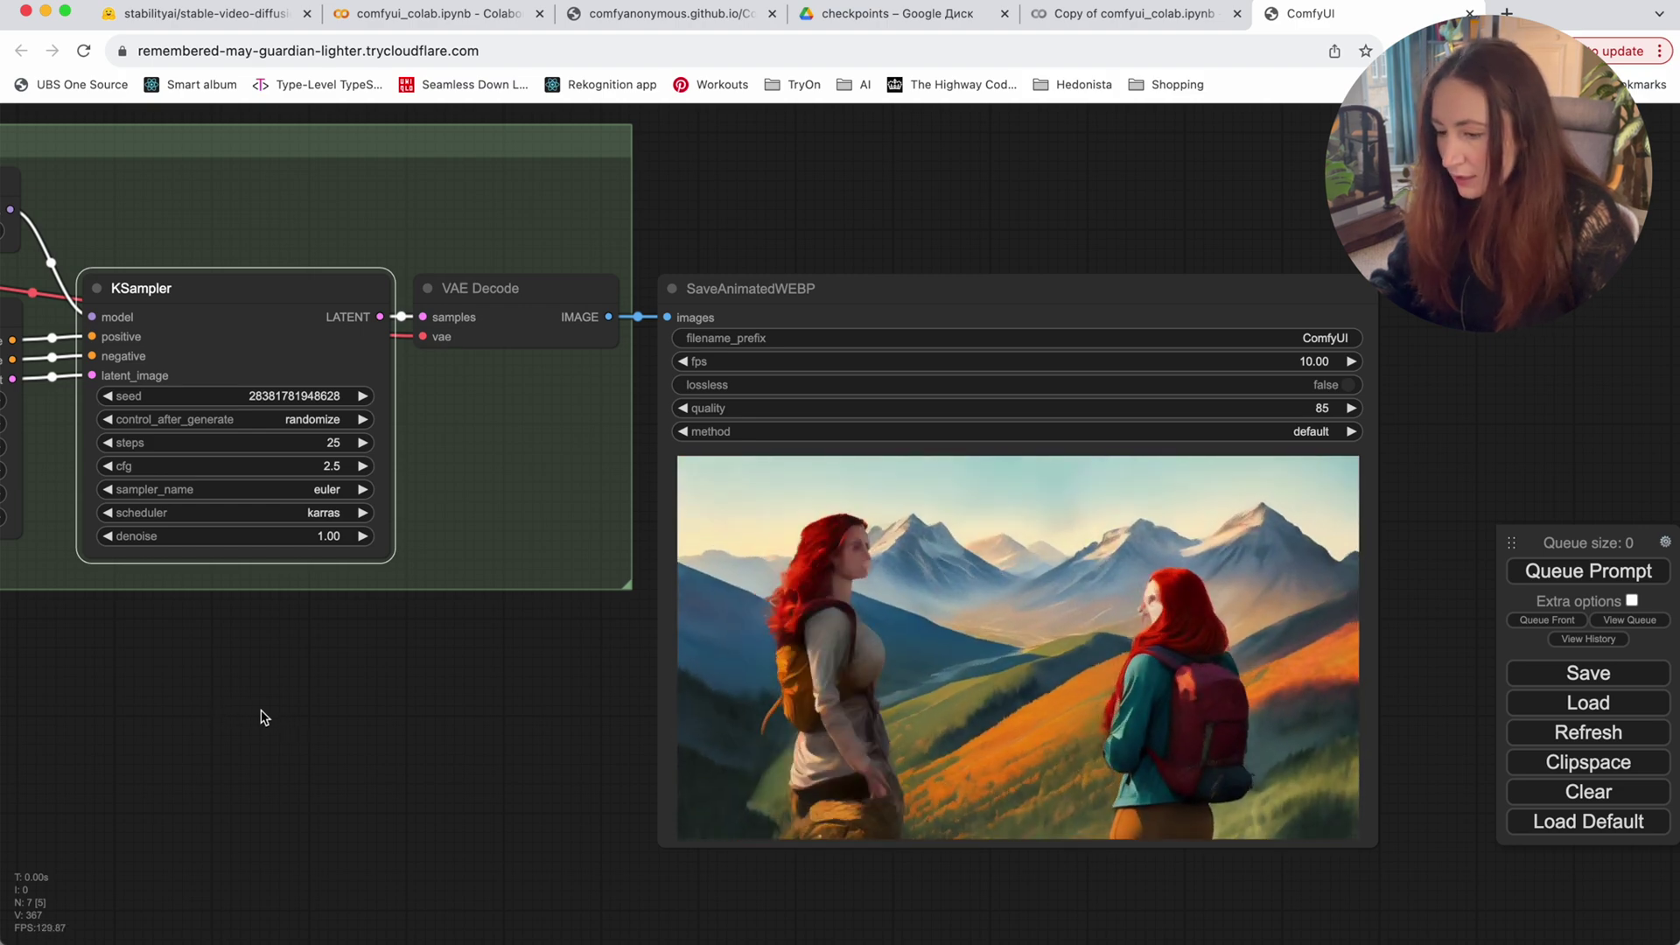
Switch the sampler back to dpmpp_2m_sde and lower motion_bucket_id from 130 to 70.
left_click(337, 490)
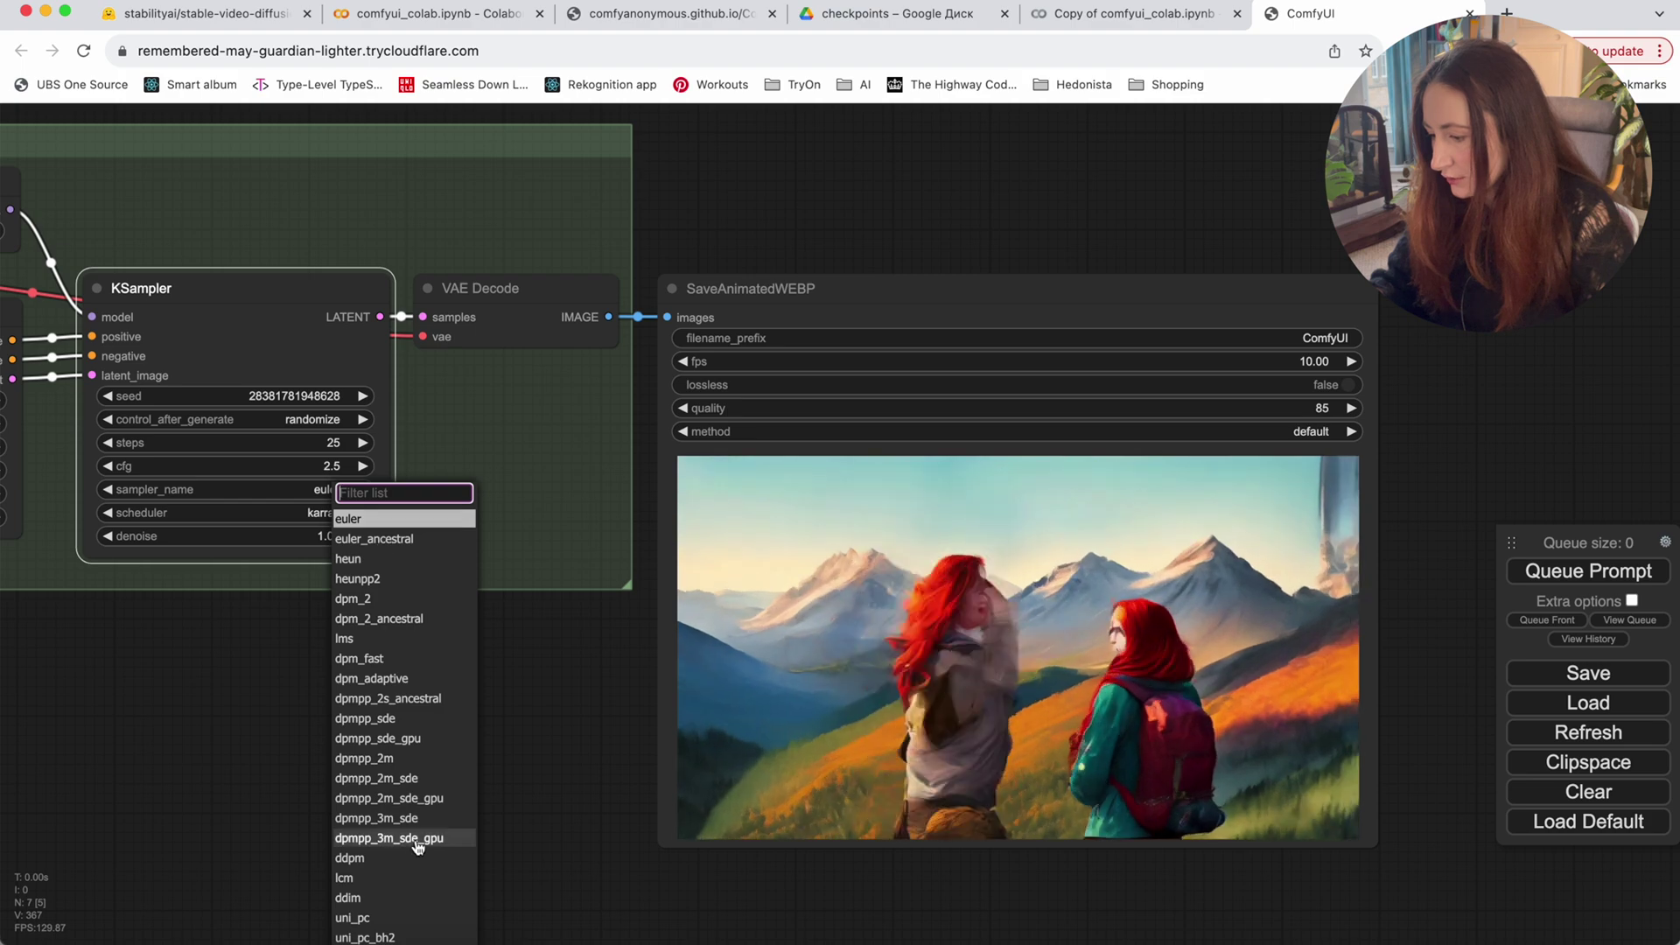
left_click(427, 779)
left_click_drag(122, 697, 717, 727)
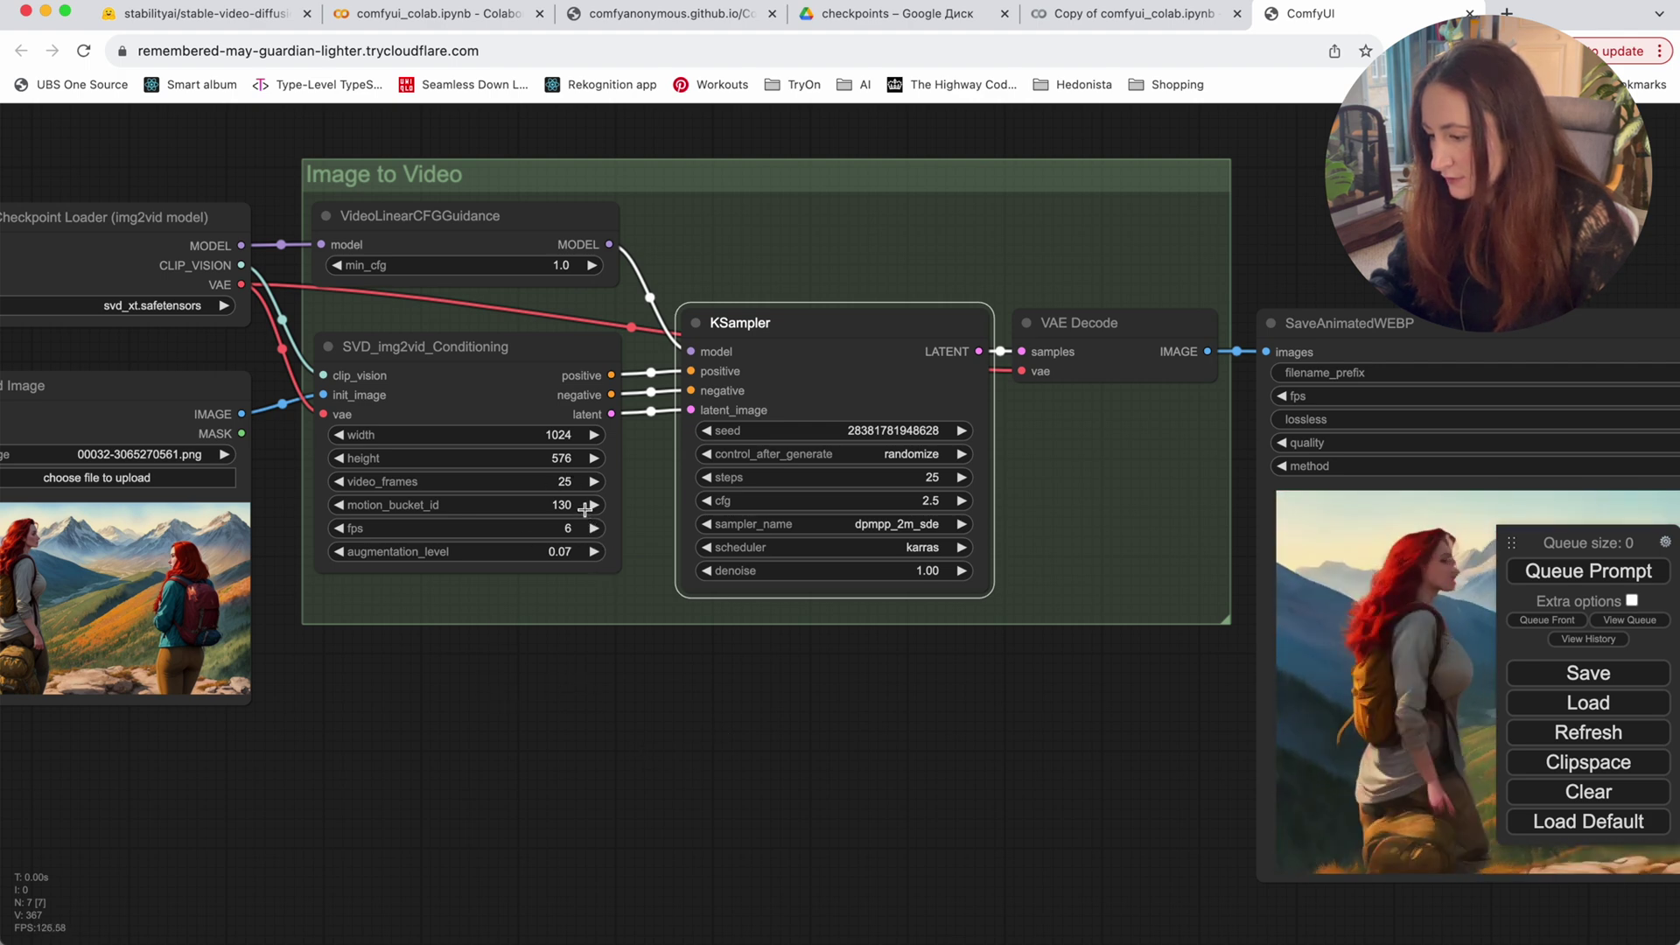
left_click_drag(584, 505, 524, 513)
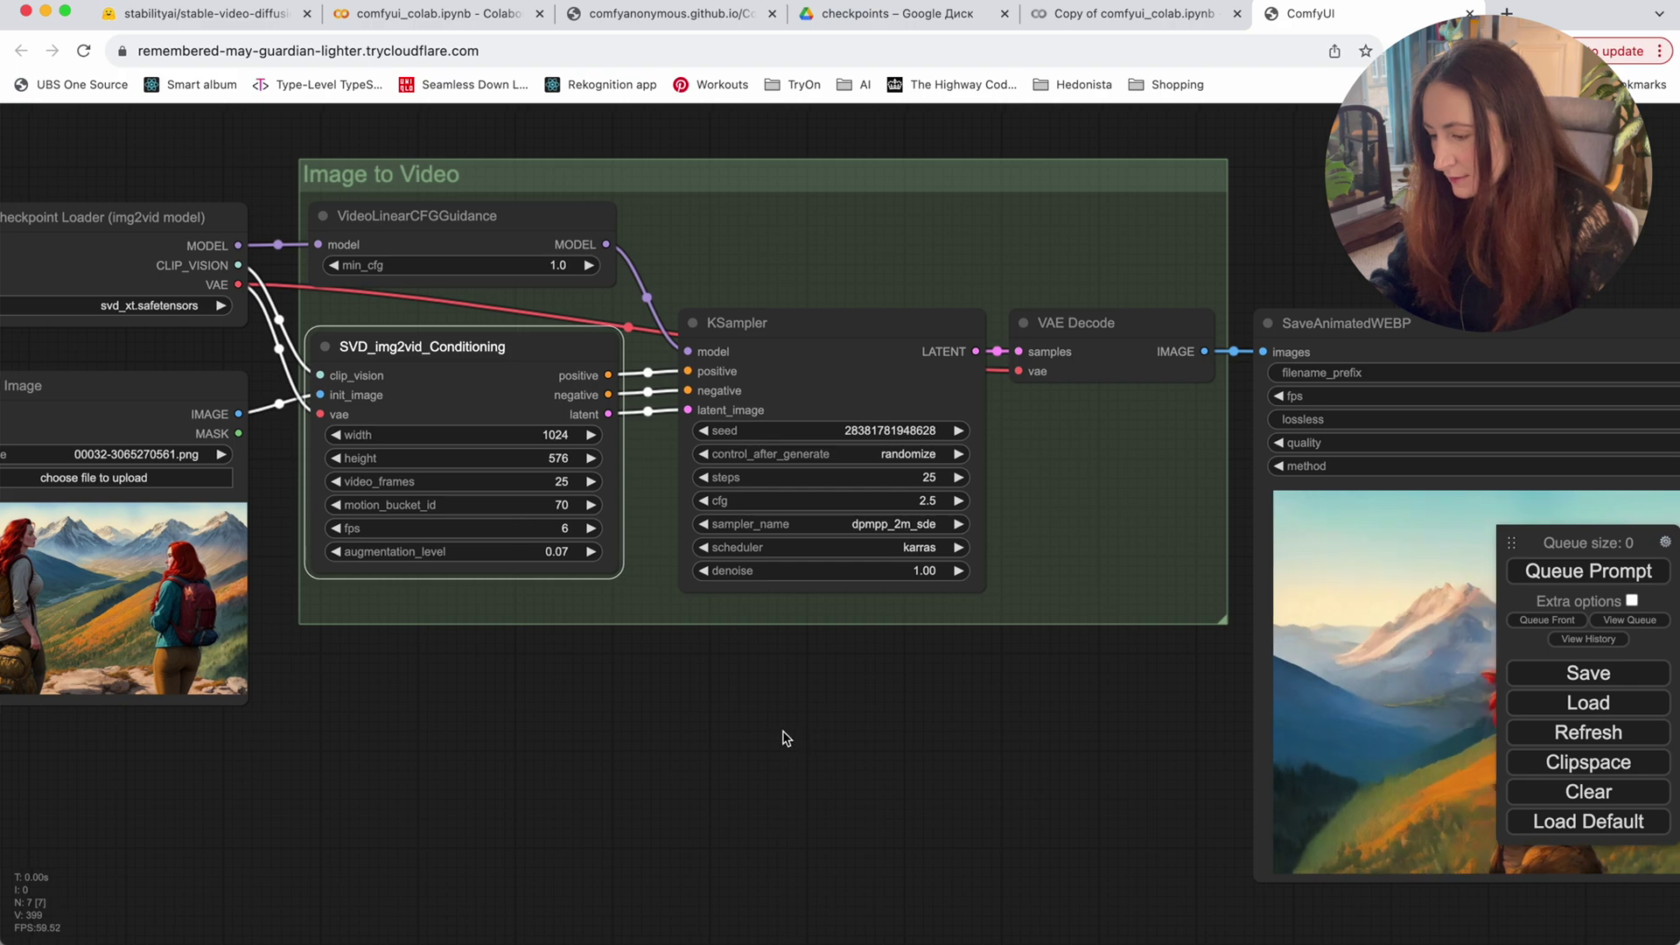
Queue the landscape generation with the updated sampler and motion settings.
left_click_drag(784, 735, 379, 743)
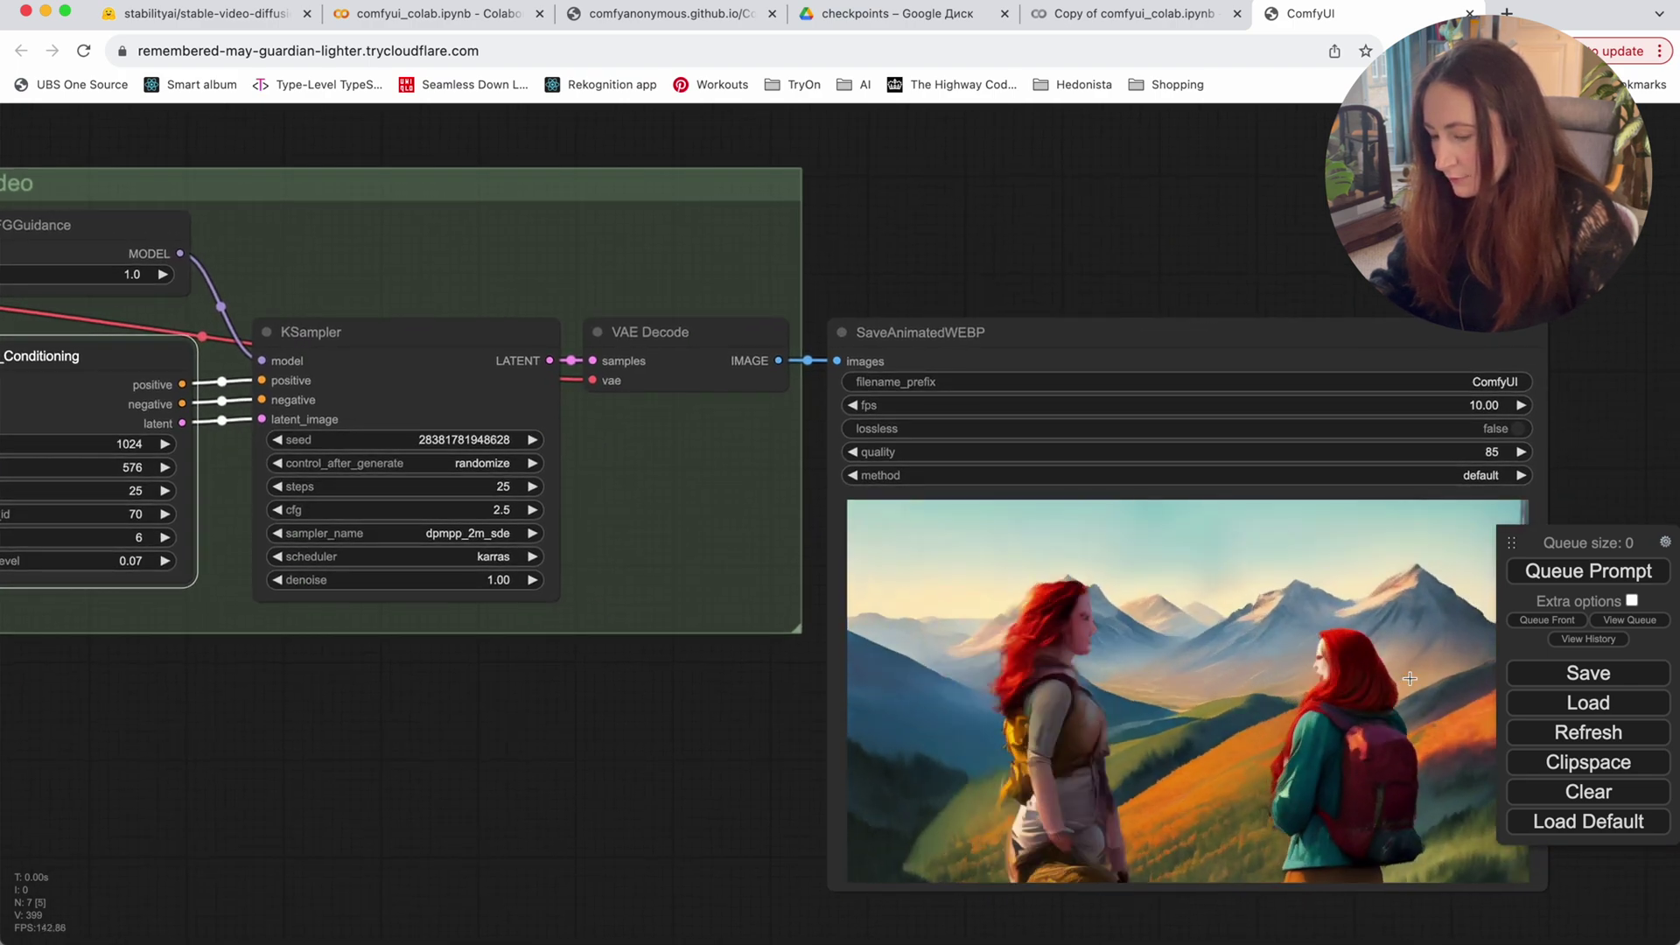
left_click_drag(367, 769, 270, 702)
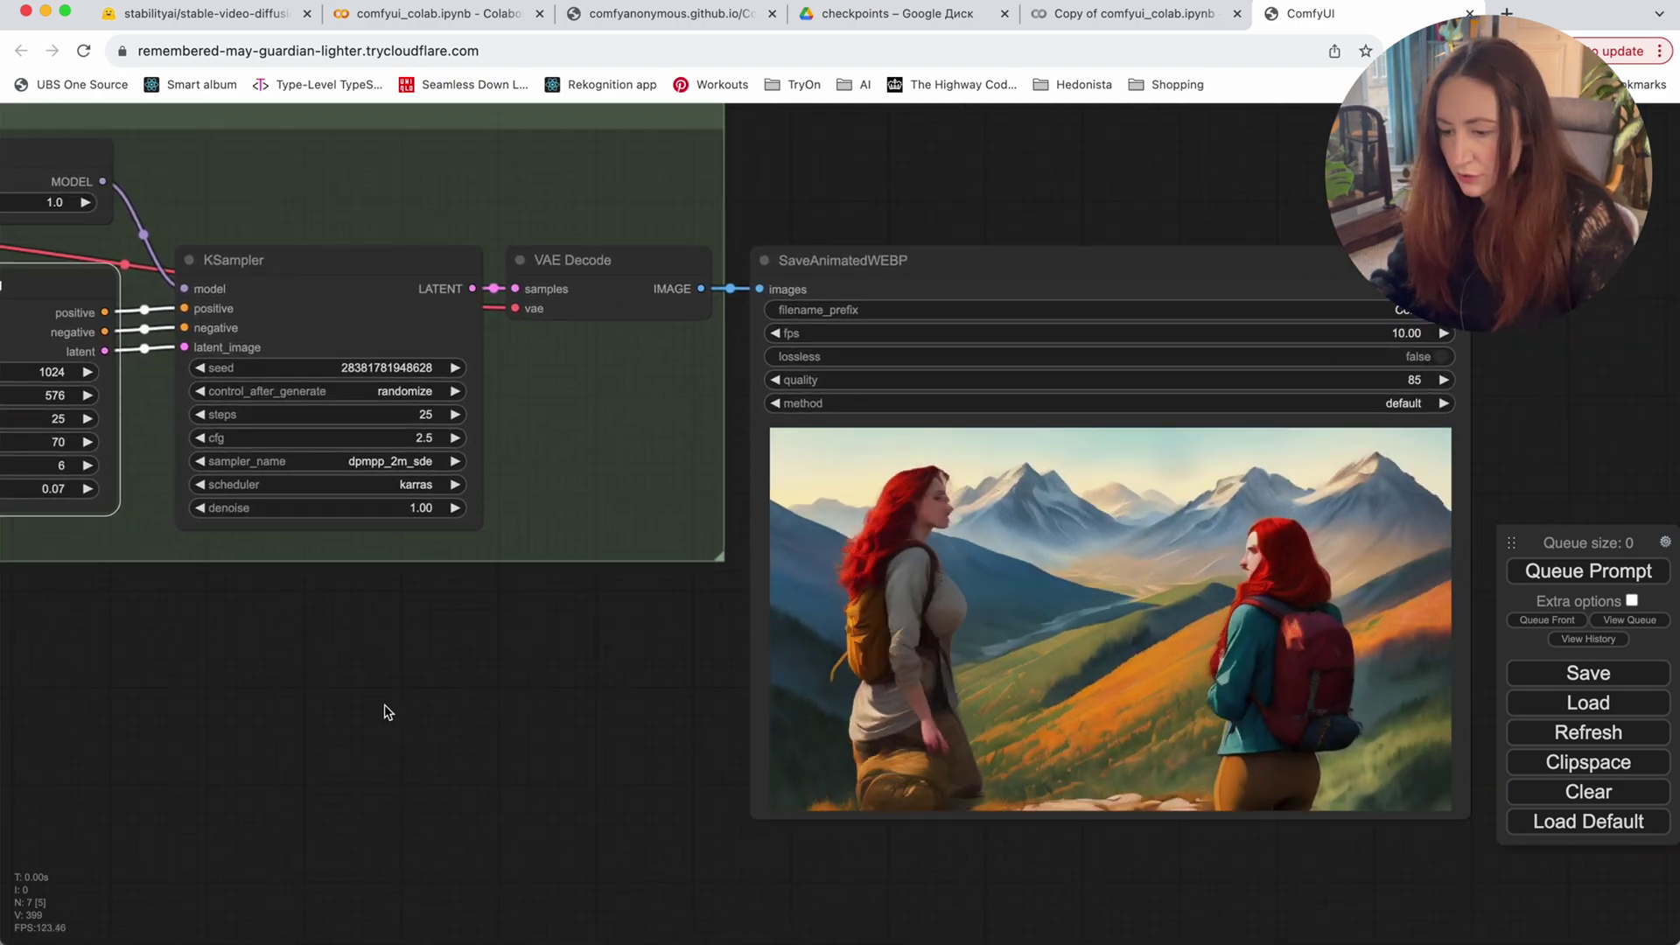
left_click_drag(262, 738, 694, 795)
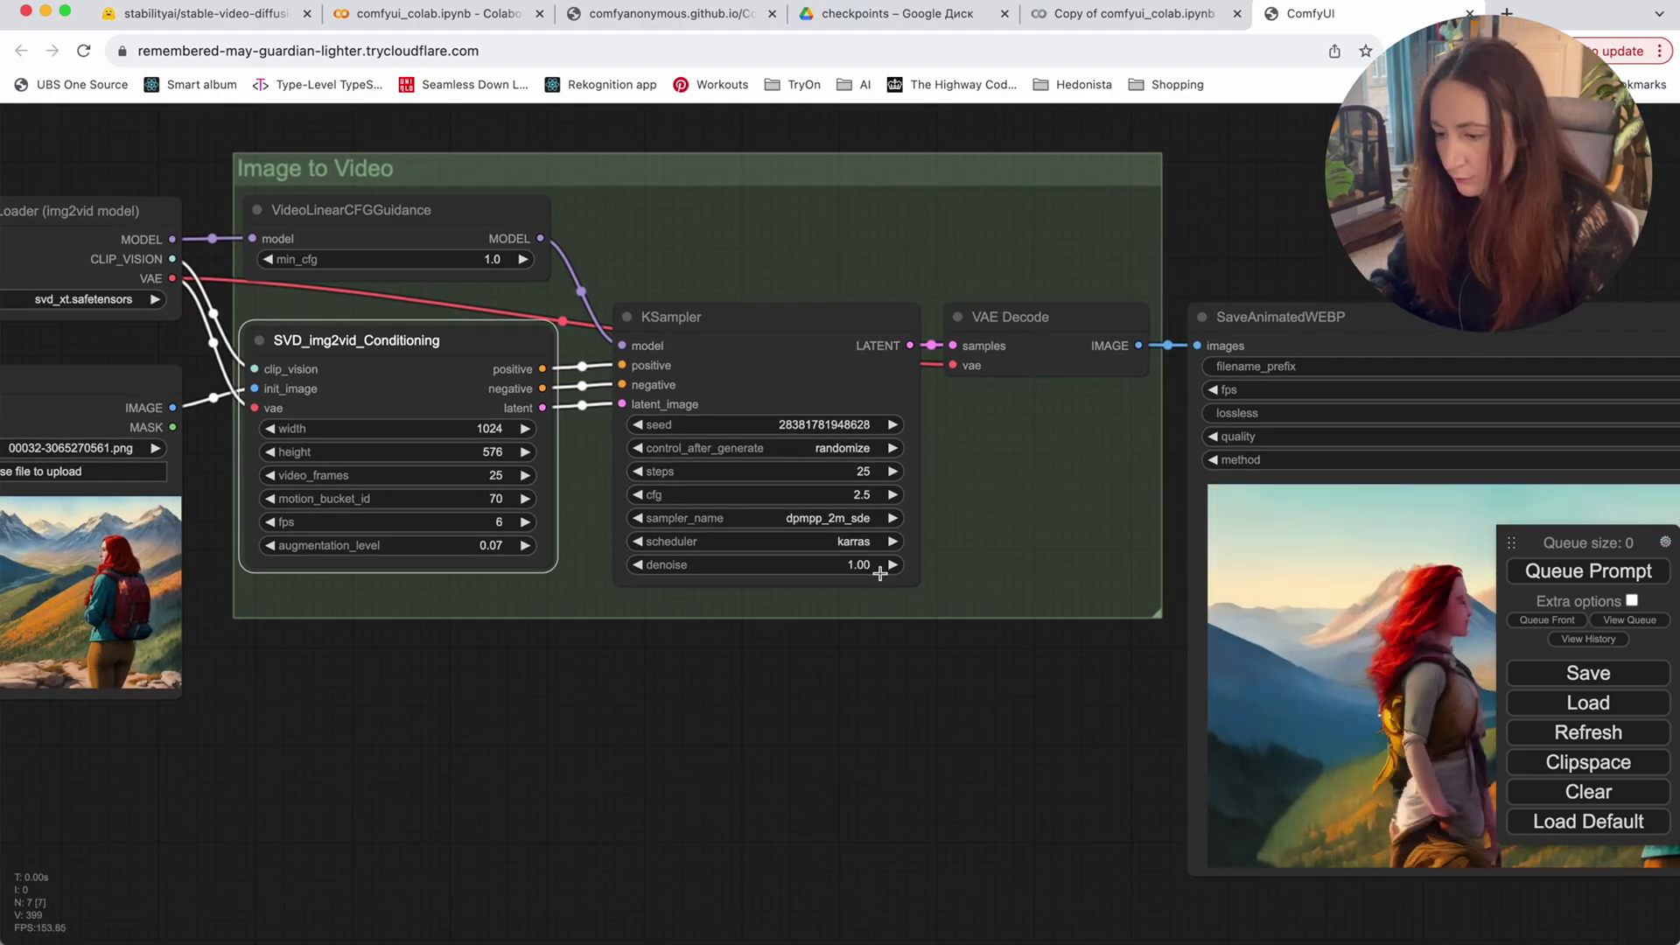
left_click(1627, 573)
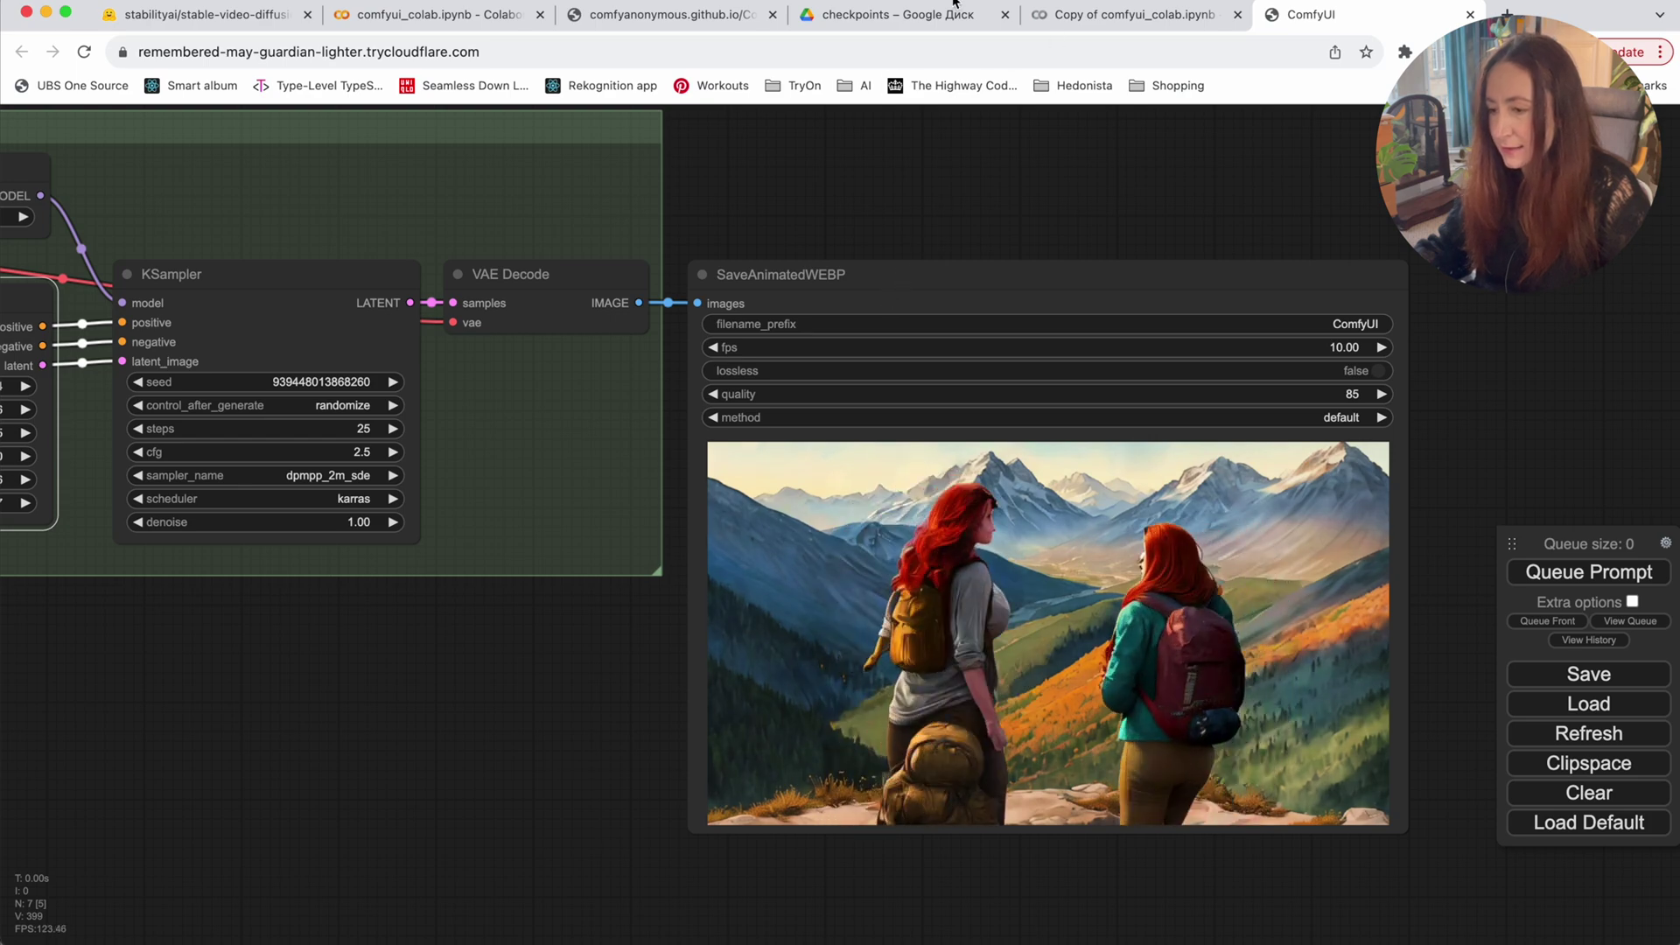
In Google Drive, go to models › ComfyUI › output and preview ComfyUI_00078_.webp.
left_click(928, 16)
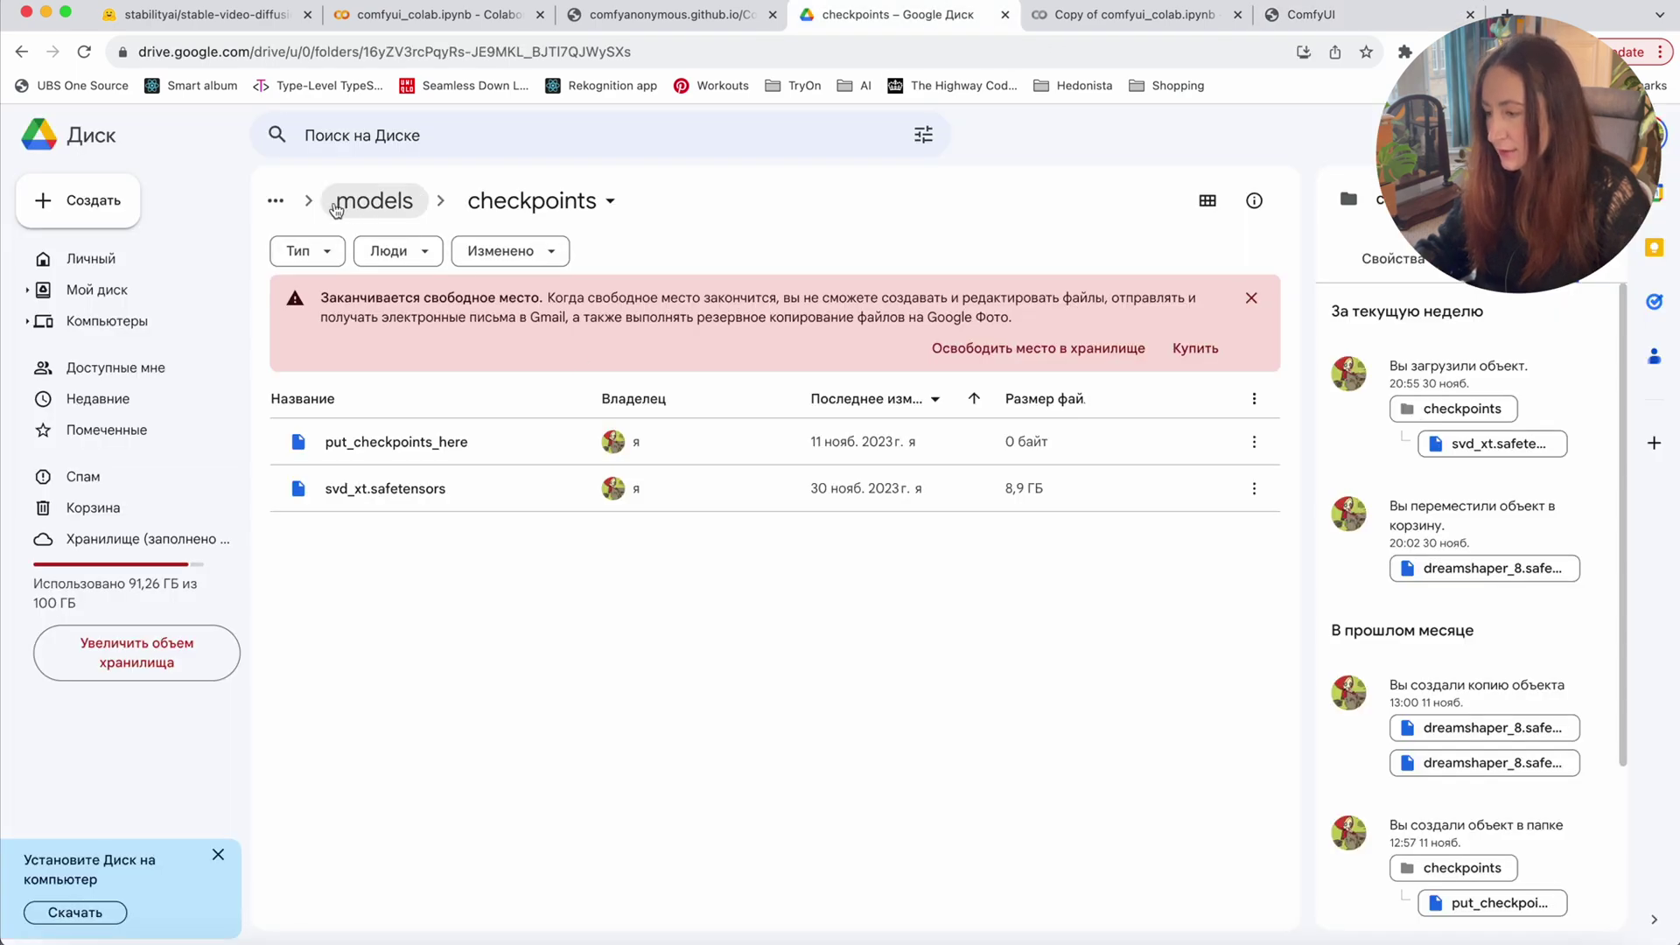
left_click(374, 203)
left_click(517, 215)
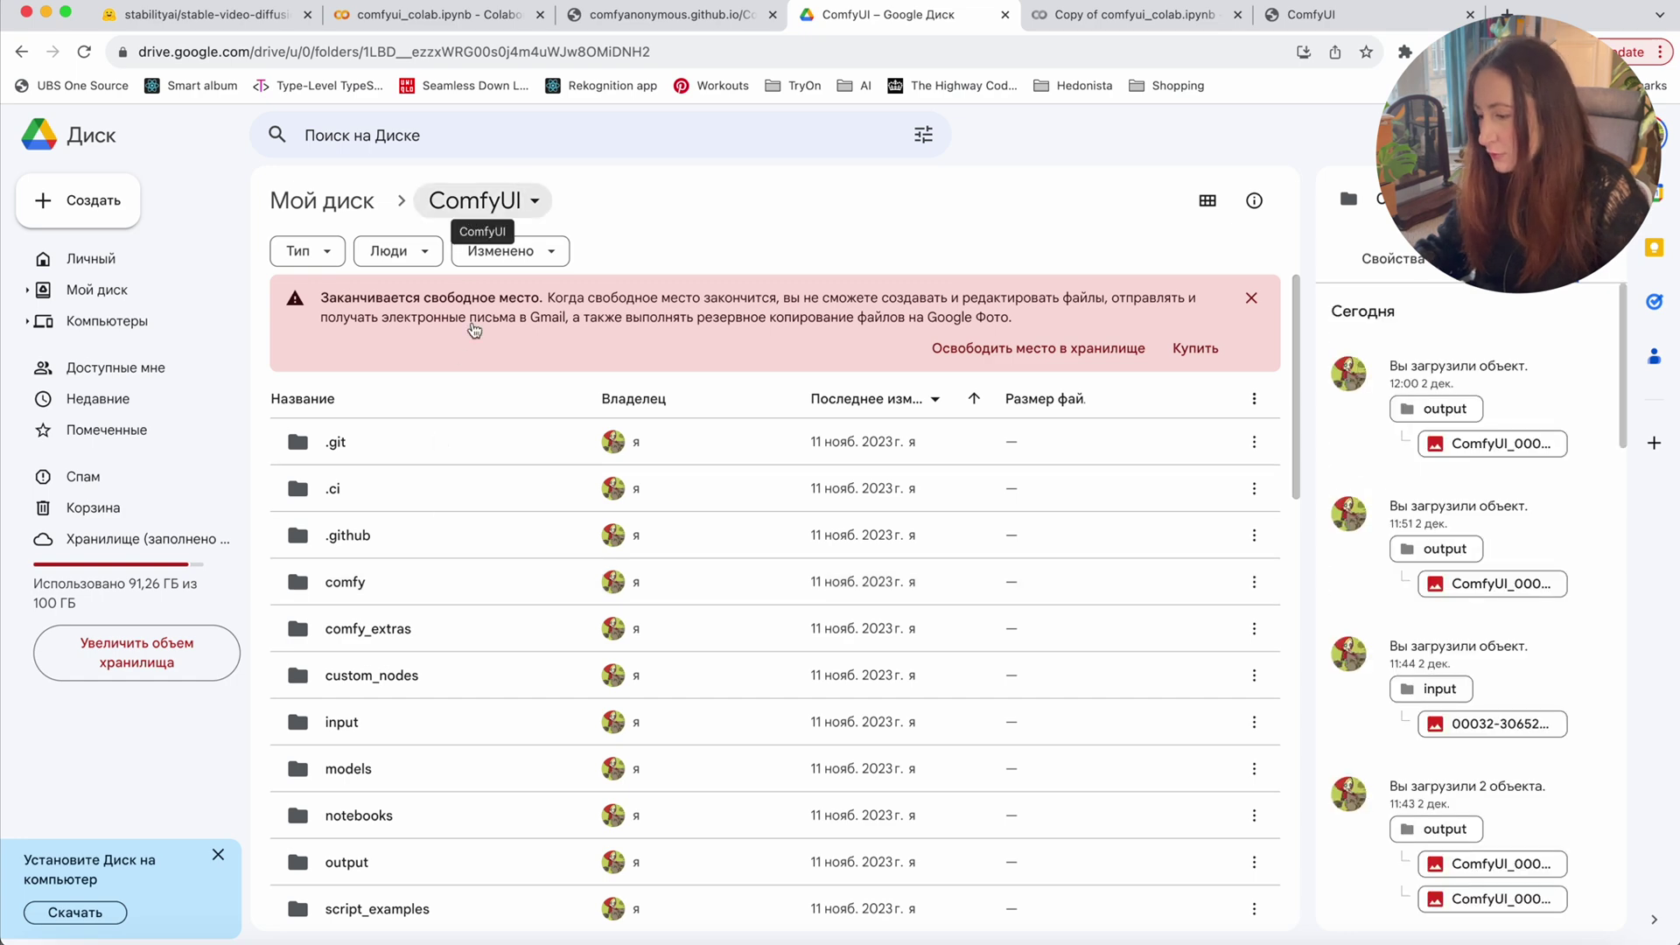
scroll(429, 630, "down", 5)
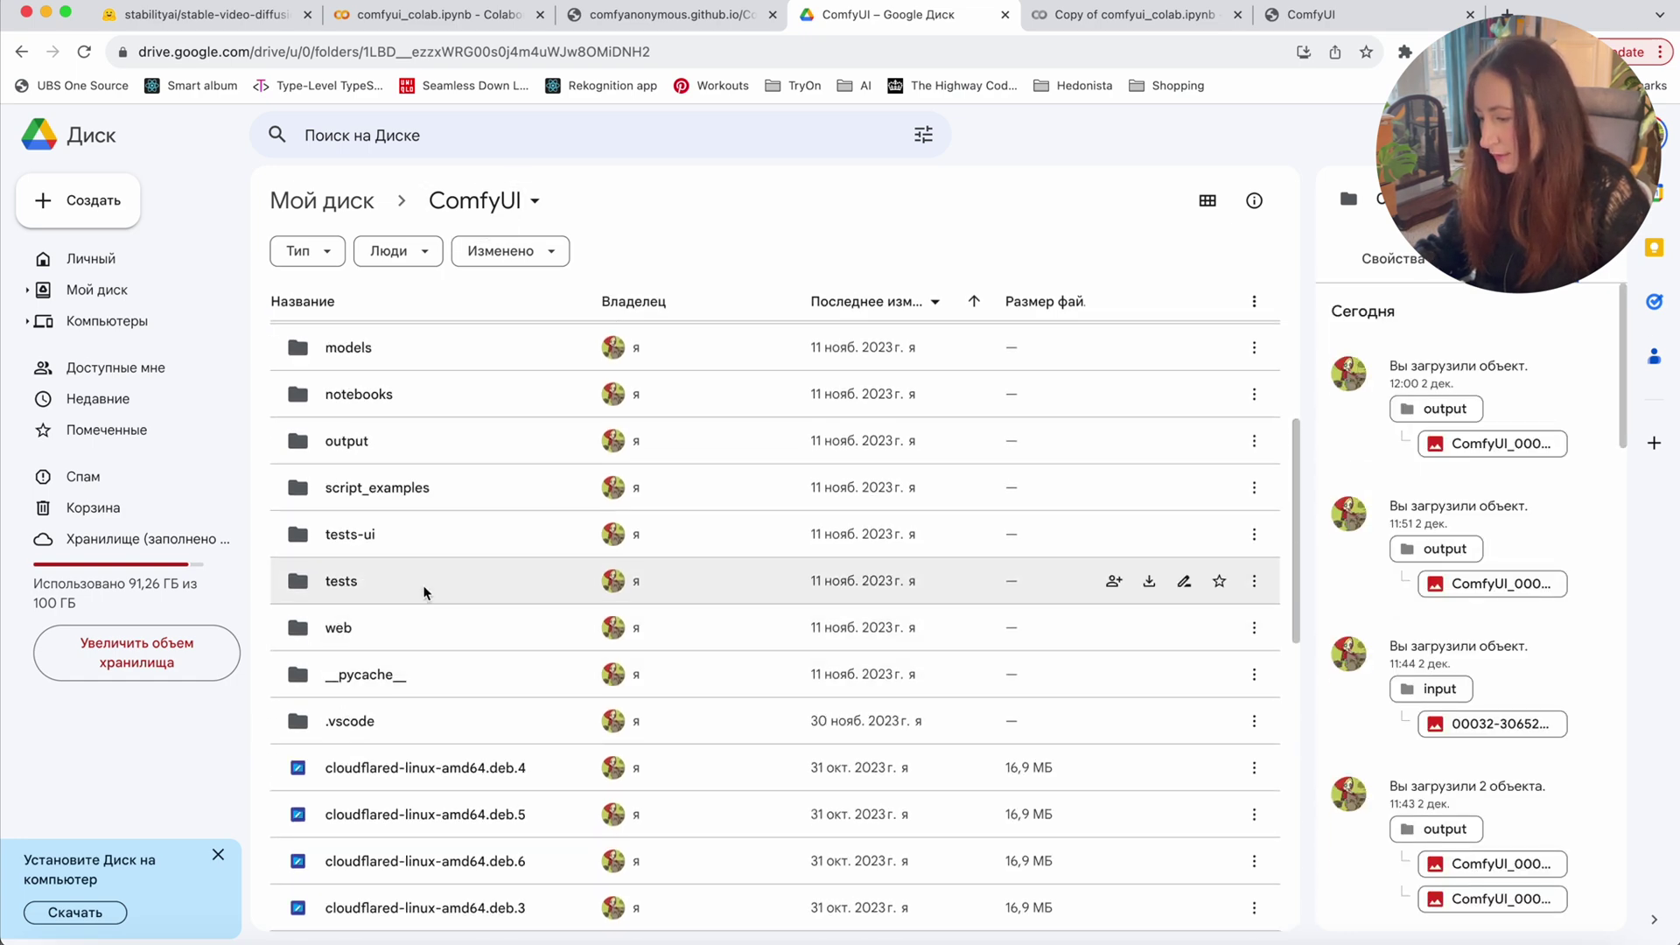
double_click(429, 449)
scroll(542, 618, "down", 20)
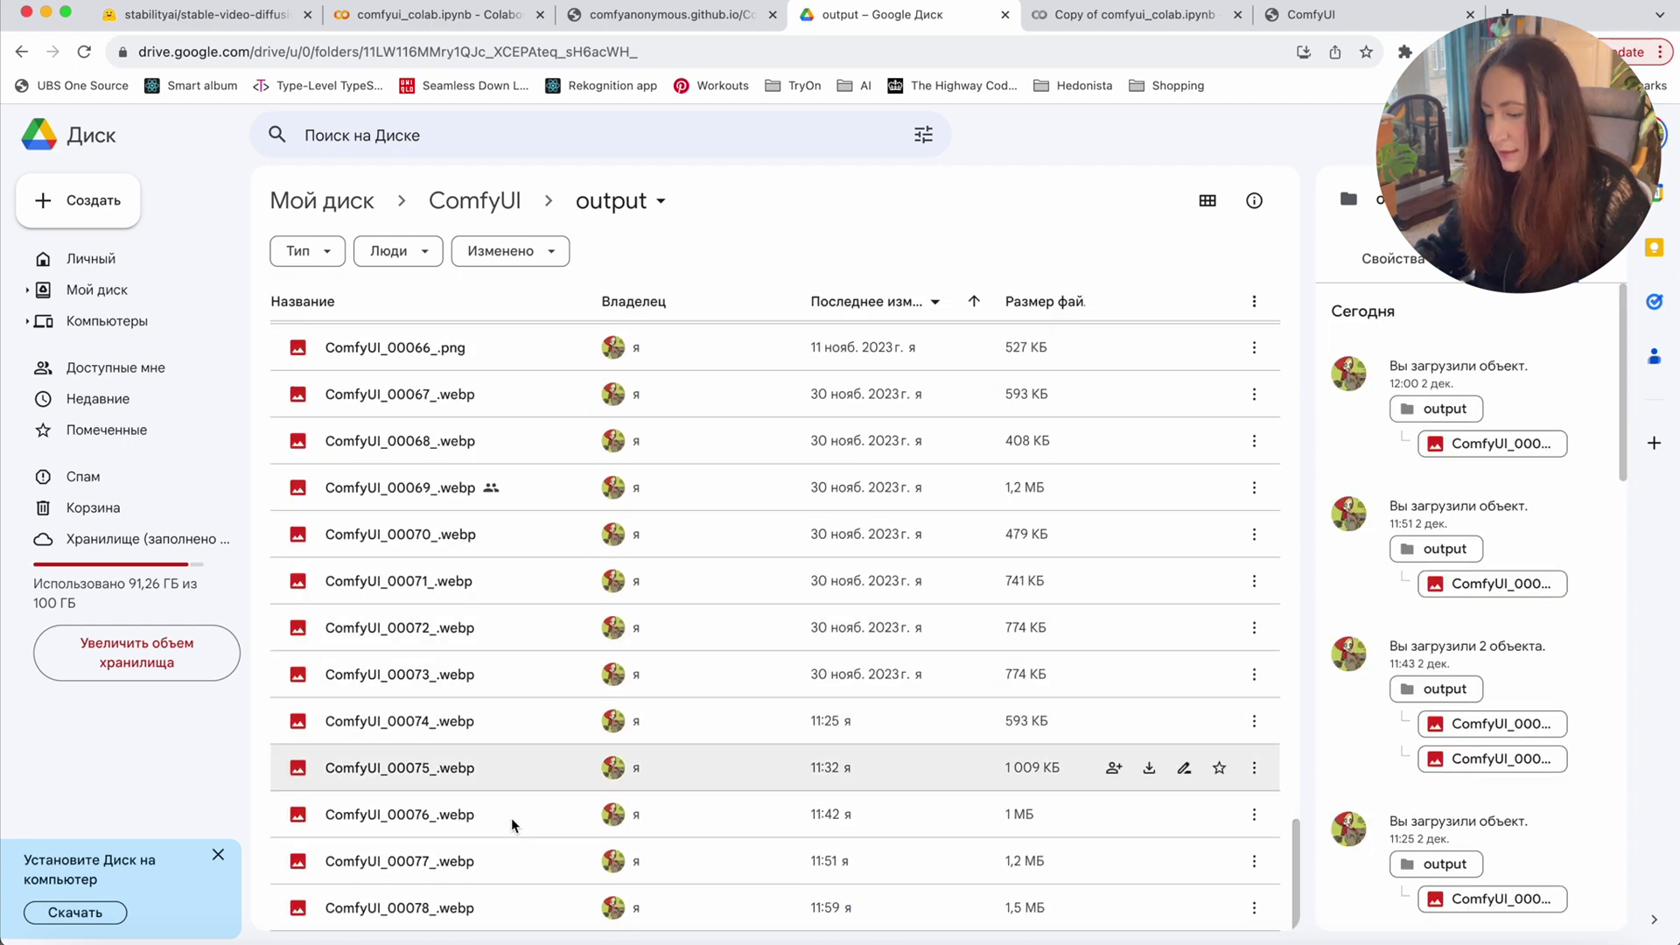
double_click(417, 915)
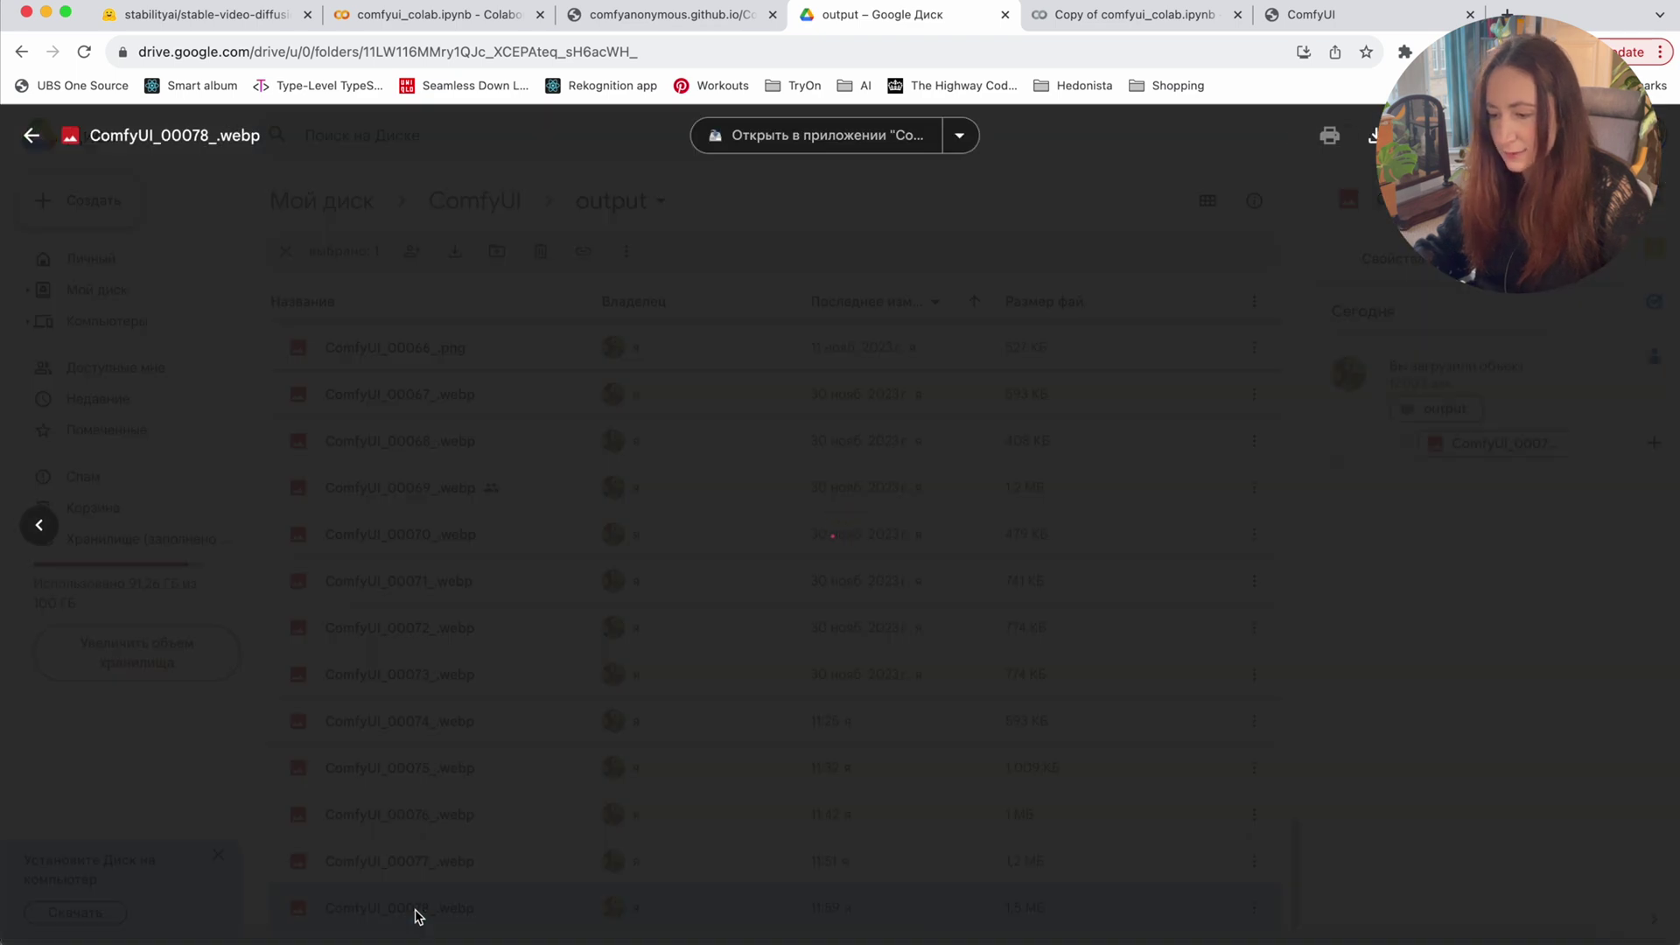